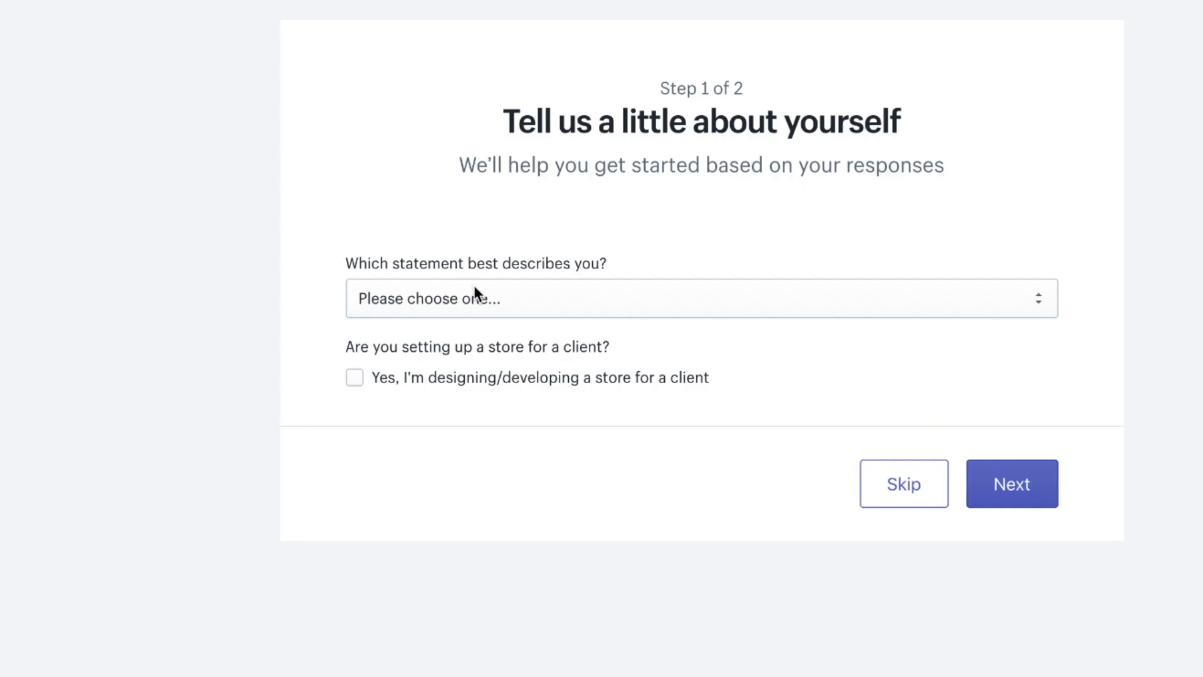
# Answer the profile question with "I'm just playing around" and continue to the business address form.
pyautogui.click(487, 294)
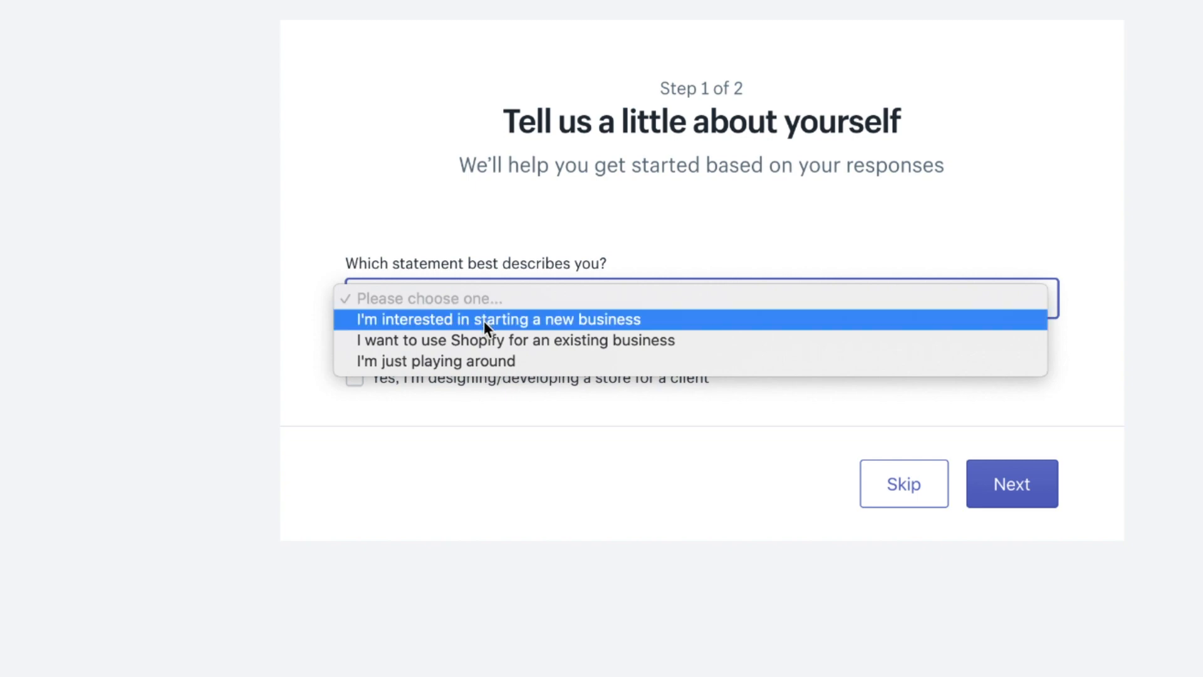
pyautogui.click(489, 361)
pyautogui.click(996, 491)
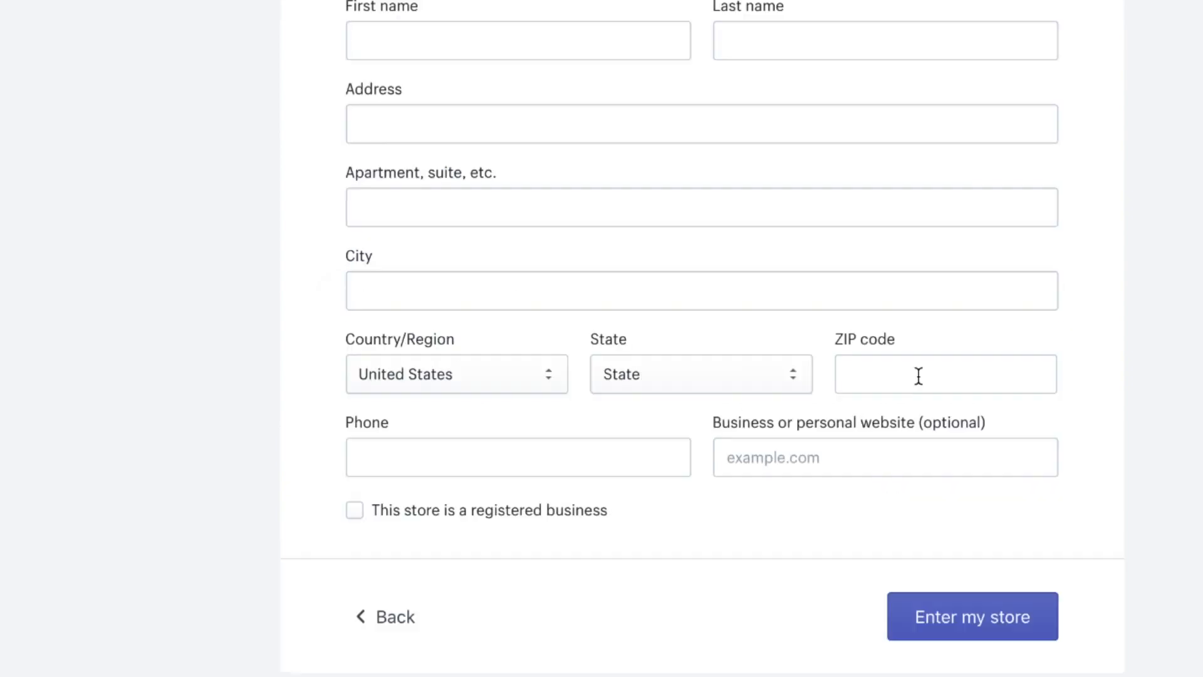
# Look over the business address form and open its first name field for entry.
pyautogui.scroll(5, 919, 376)
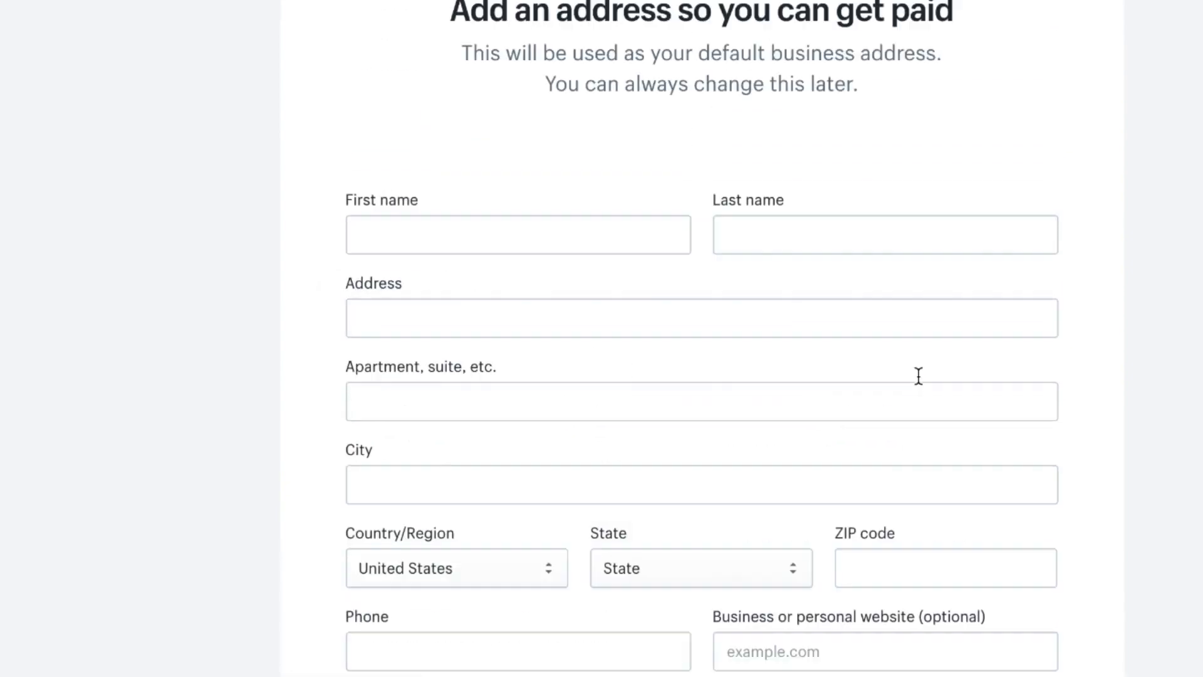
pyautogui.scroll(-1, 559, 270)
pyautogui.scroll(-2, 560, 276)
pyautogui.click(527, 215)
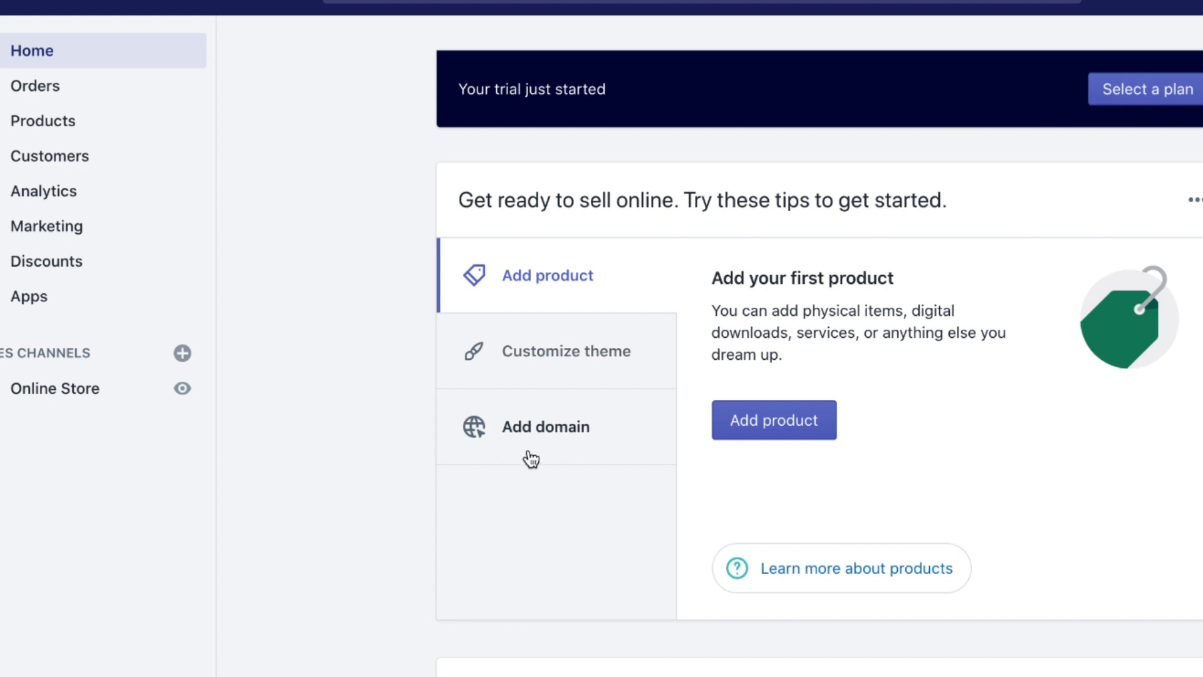
# Open the store's Themes page from the getting-started tip on customizing the theme.
pyautogui.click(547, 351)
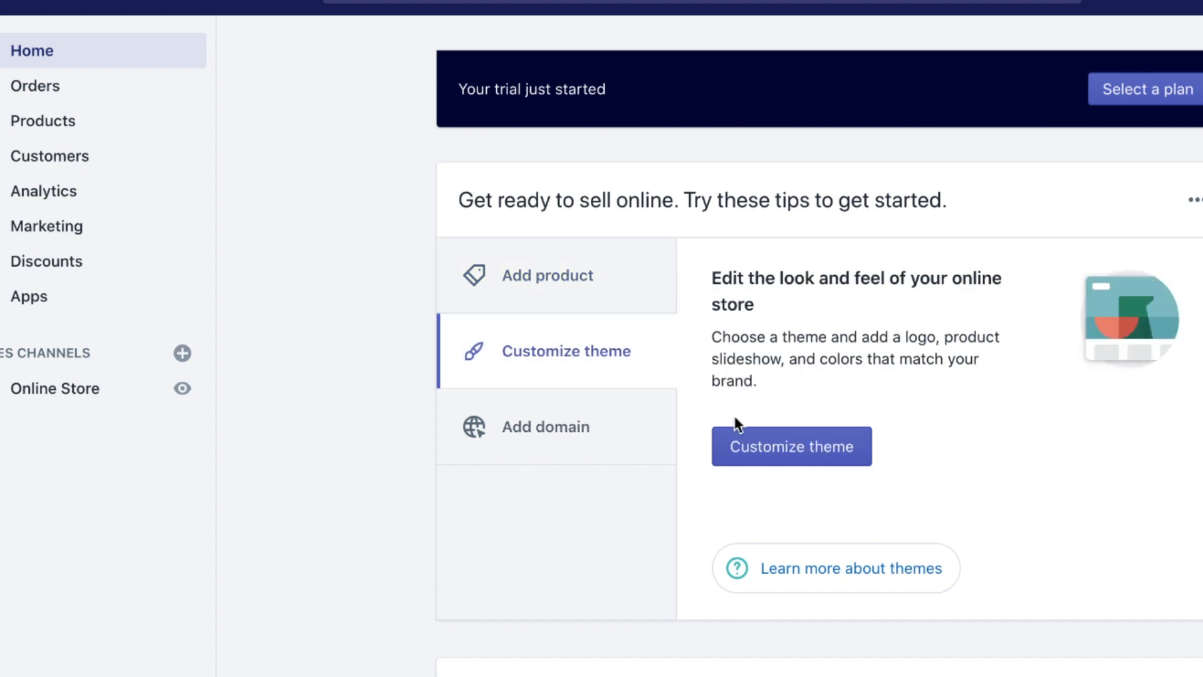
pyautogui.click(779, 447)
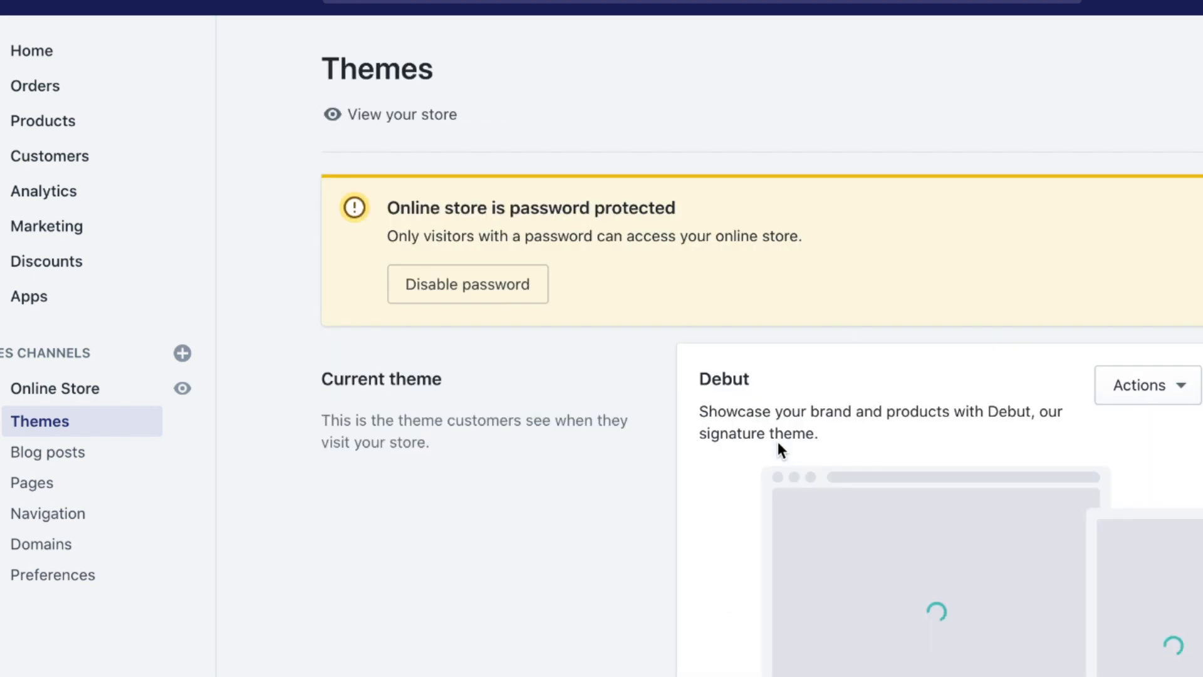
# Review the current Debut theme, the theme library below it and the actions offered for Debut.
pyautogui.scroll(-4, 510, 410)
pyautogui.scroll(-3, 511, 410)
pyautogui.scroll(4, 511, 410)
pyautogui.scroll(1, 510, 408)
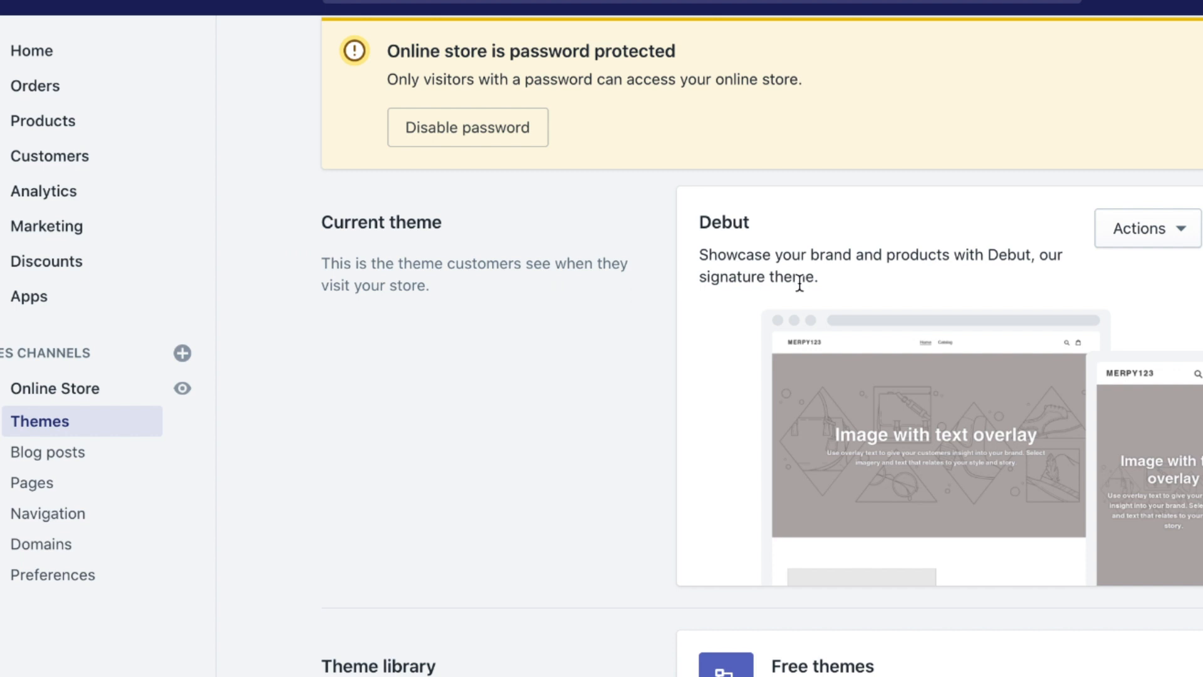
pyautogui.scroll(-3, 800, 285)
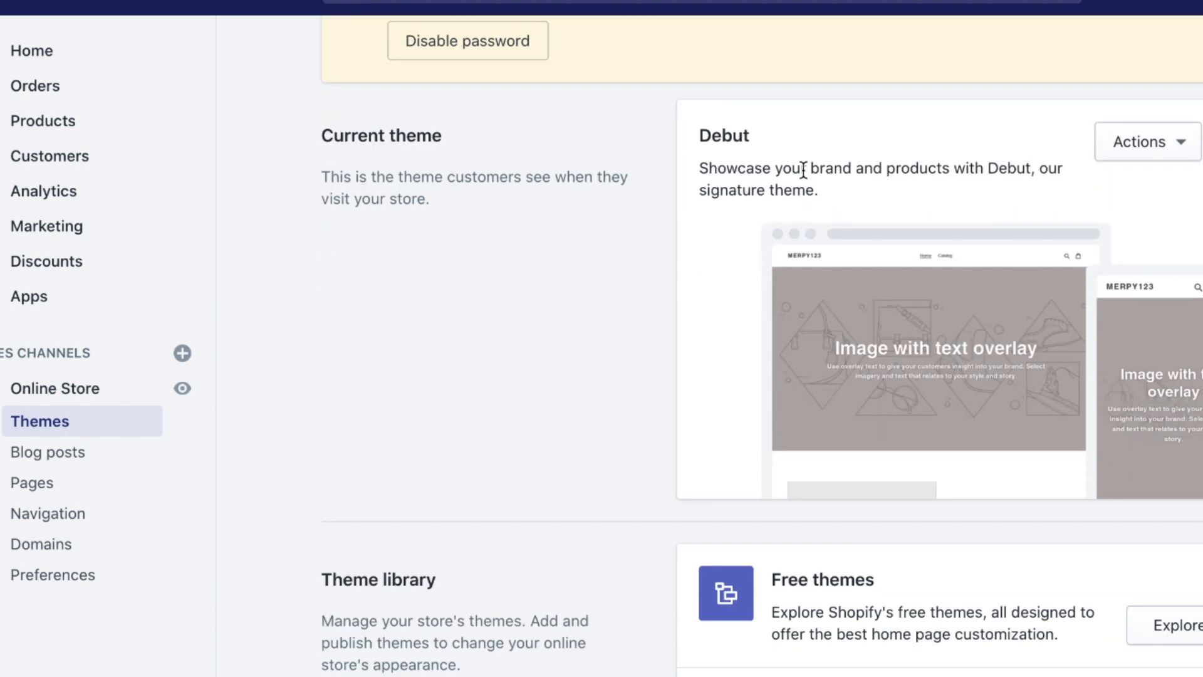
pyautogui.scroll(-3, 973, 188)
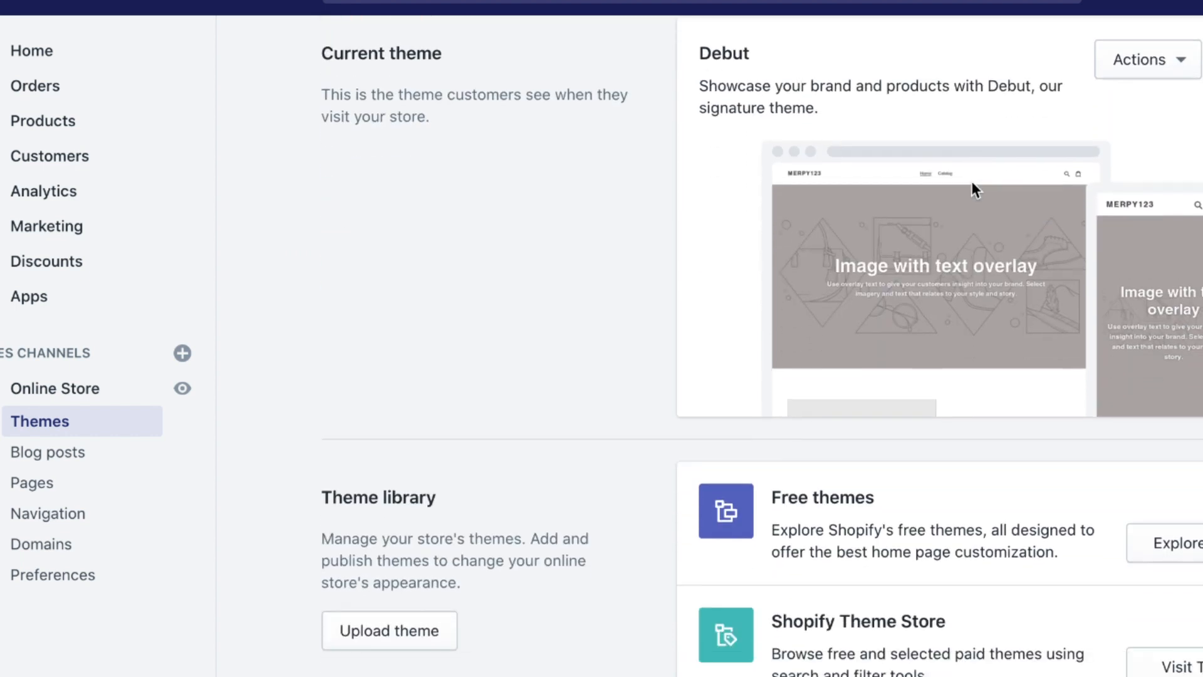
pyautogui.click(1173, 58)
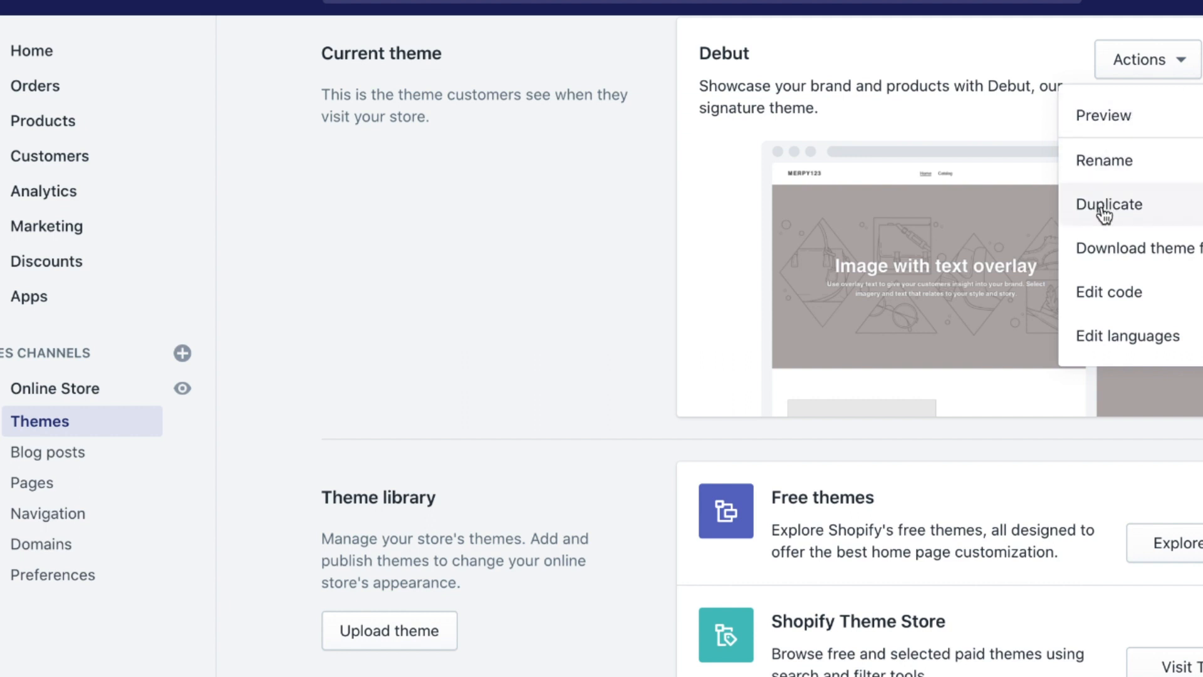
pyautogui.click(1099, 302)
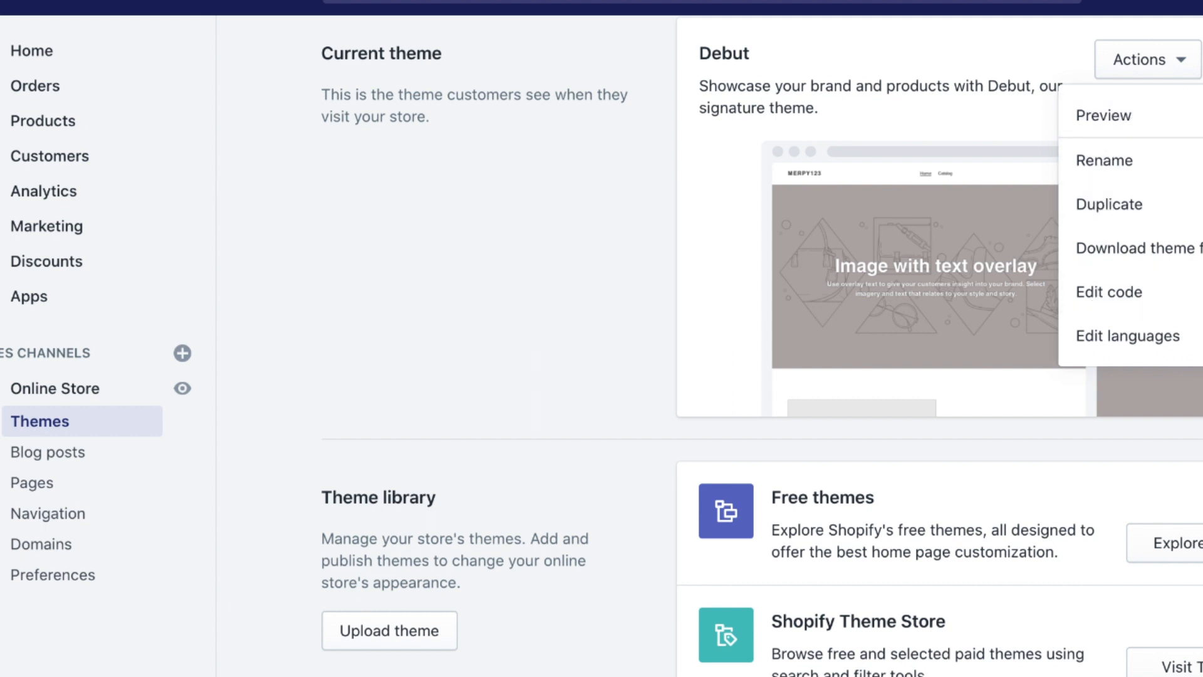
# Browse Shopify's free themes and open the details of the Venture theme.
pyautogui.scroll(-2, 752, 344)
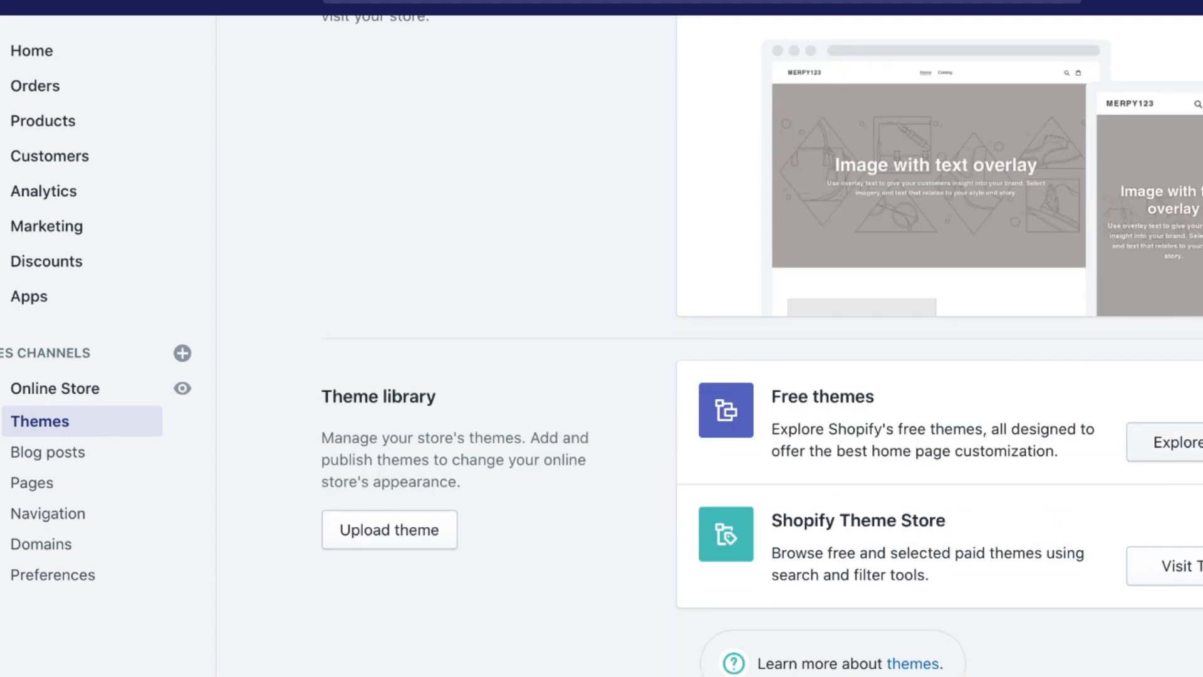
pyautogui.click(1178, 443)
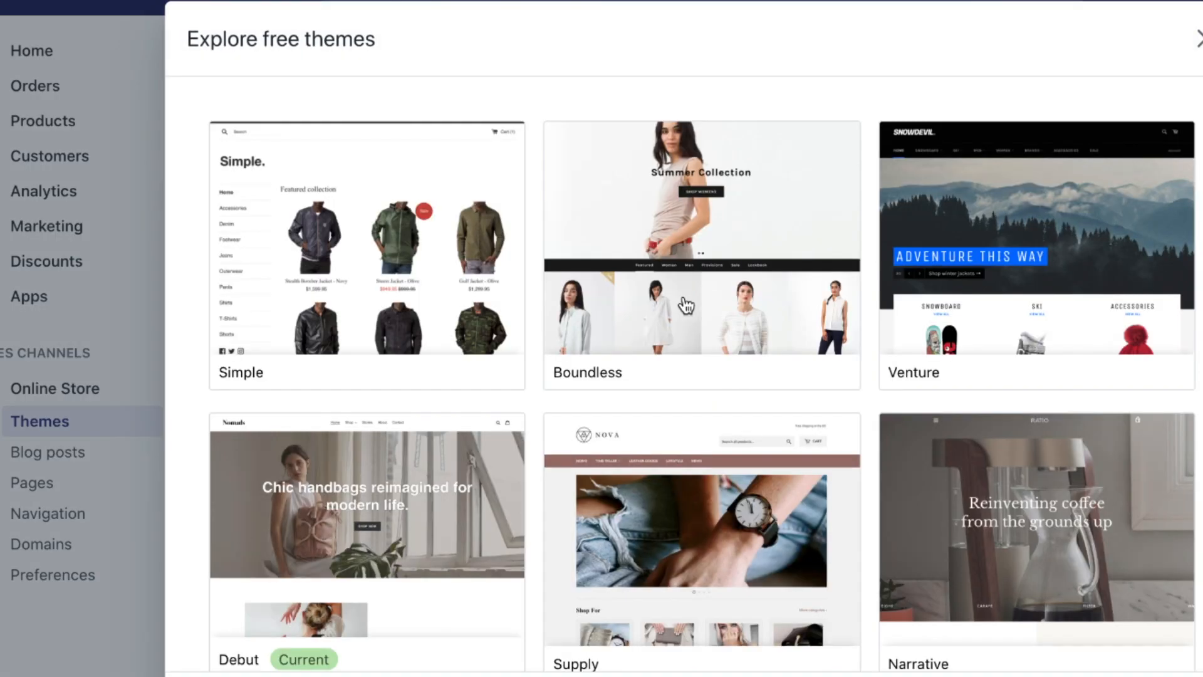
pyautogui.scroll(-5, 686, 305)
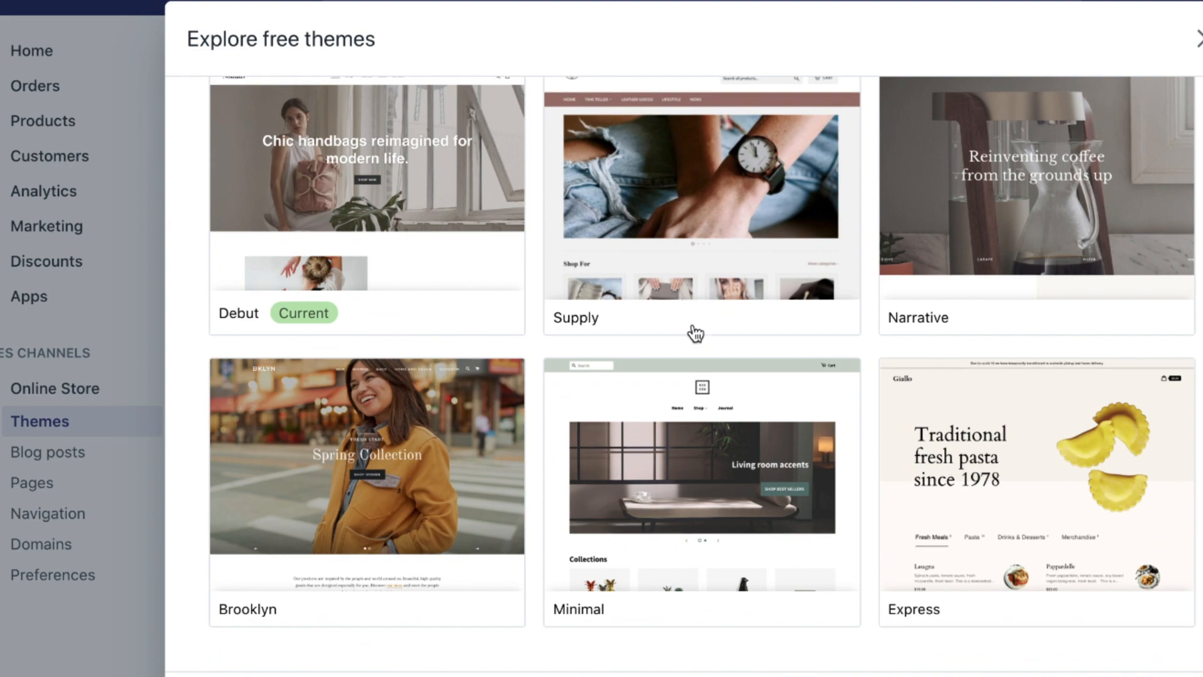
pyautogui.scroll(5, 598, 539)
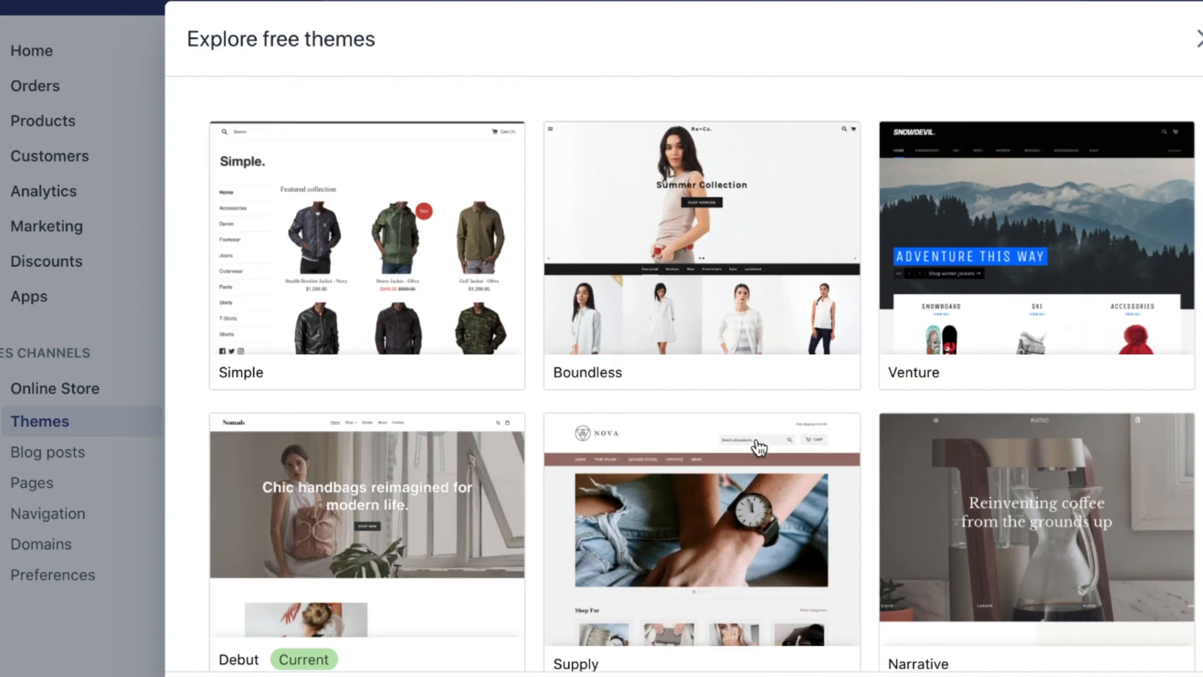
pyautogui.click(986, 196)
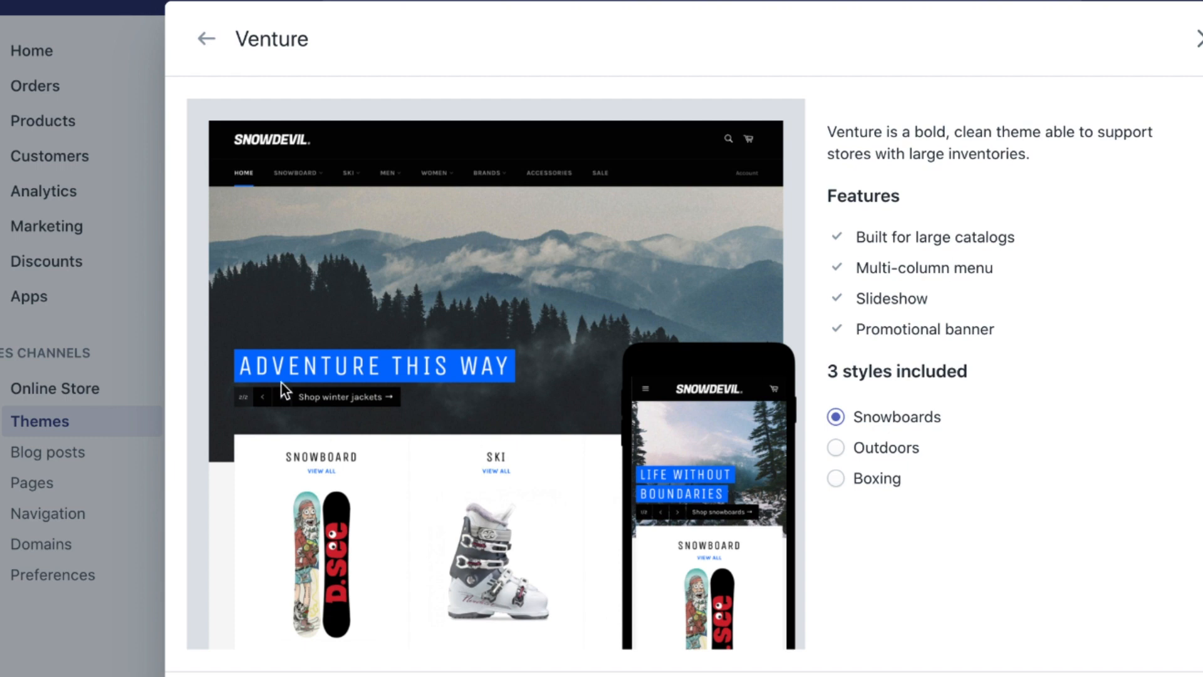
# Preview the Venture theme's Outdoors, Boxing and Snowboards styles to compare them.
pyautogui.click(858, 448)
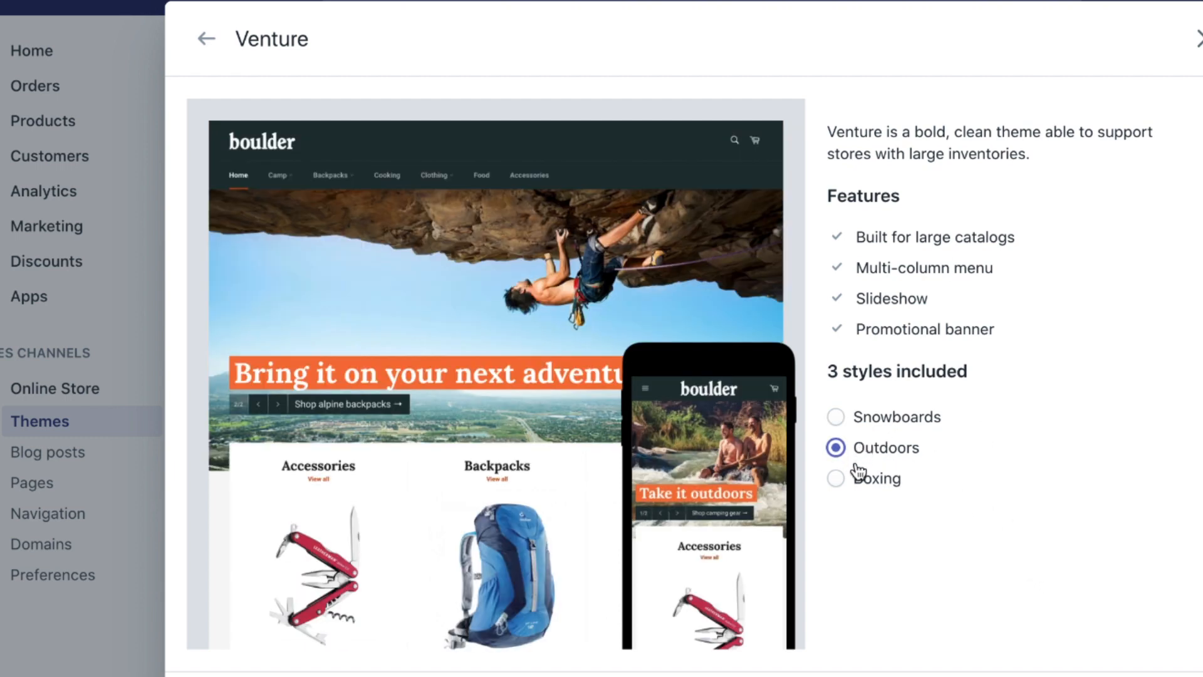
pyautogui.click(857, 477)
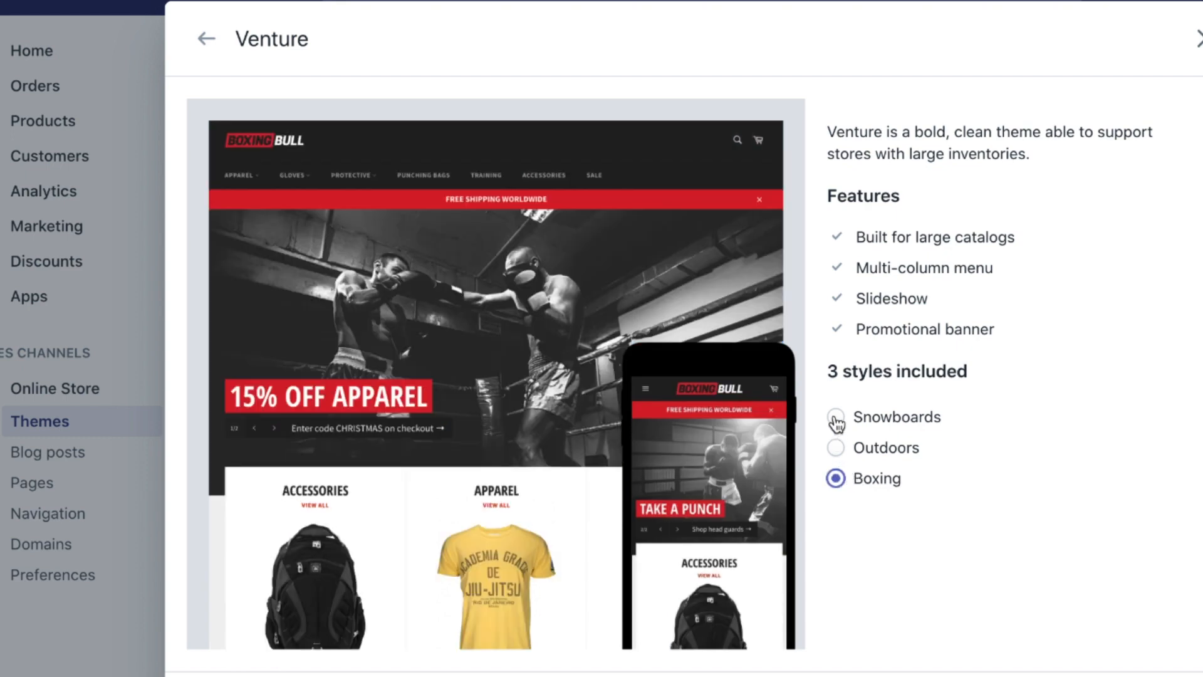
pyautogui.click(836, 420)
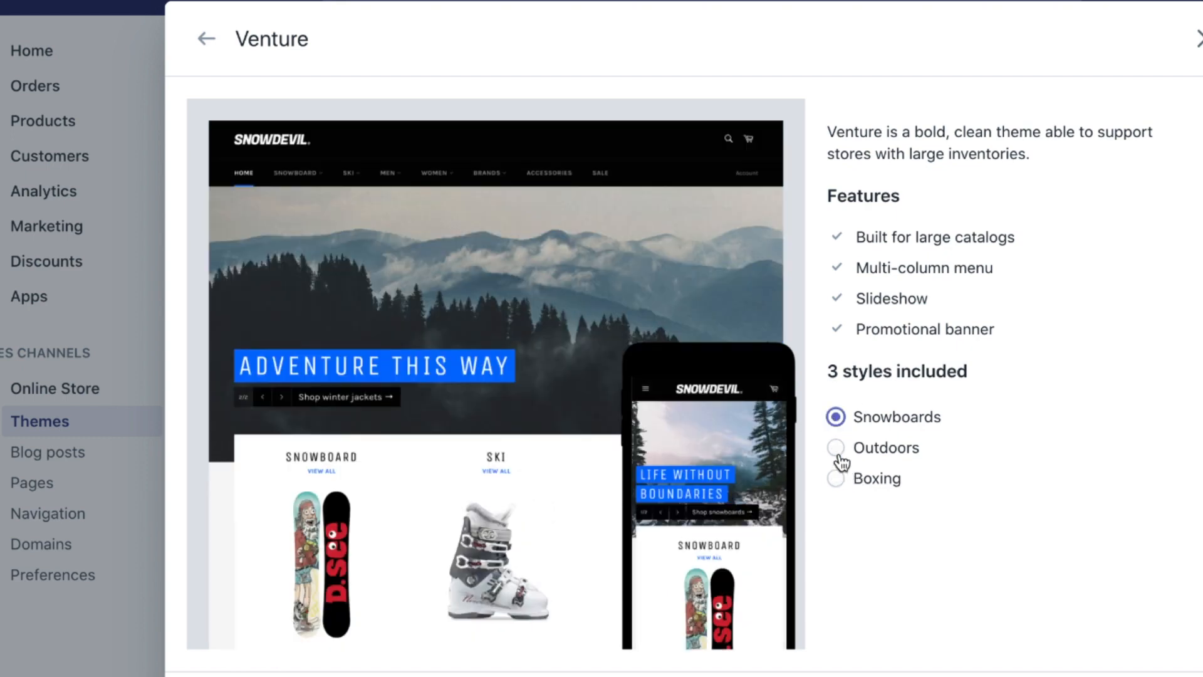
pyautogui.click(837, 449)
# Choose the Boxing style for Venture, add the theme to the theme library and check its entry there.
pyautogui.click(838, 478)
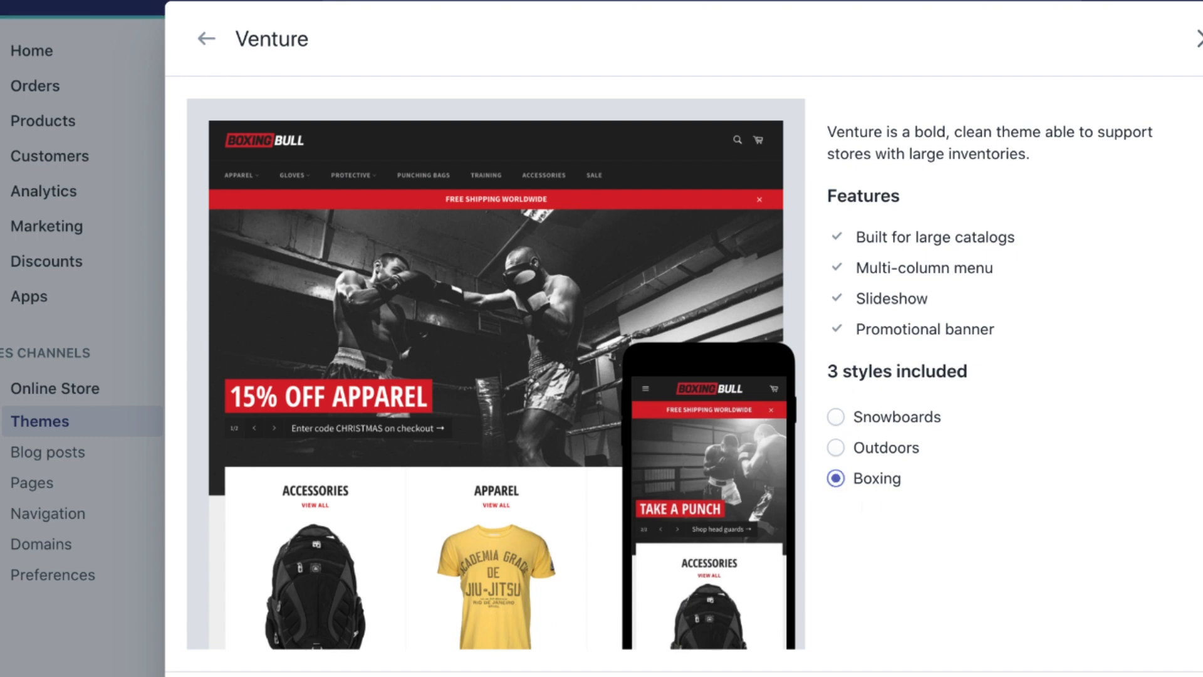
pyautogui.scroll(-10, 762, 357)
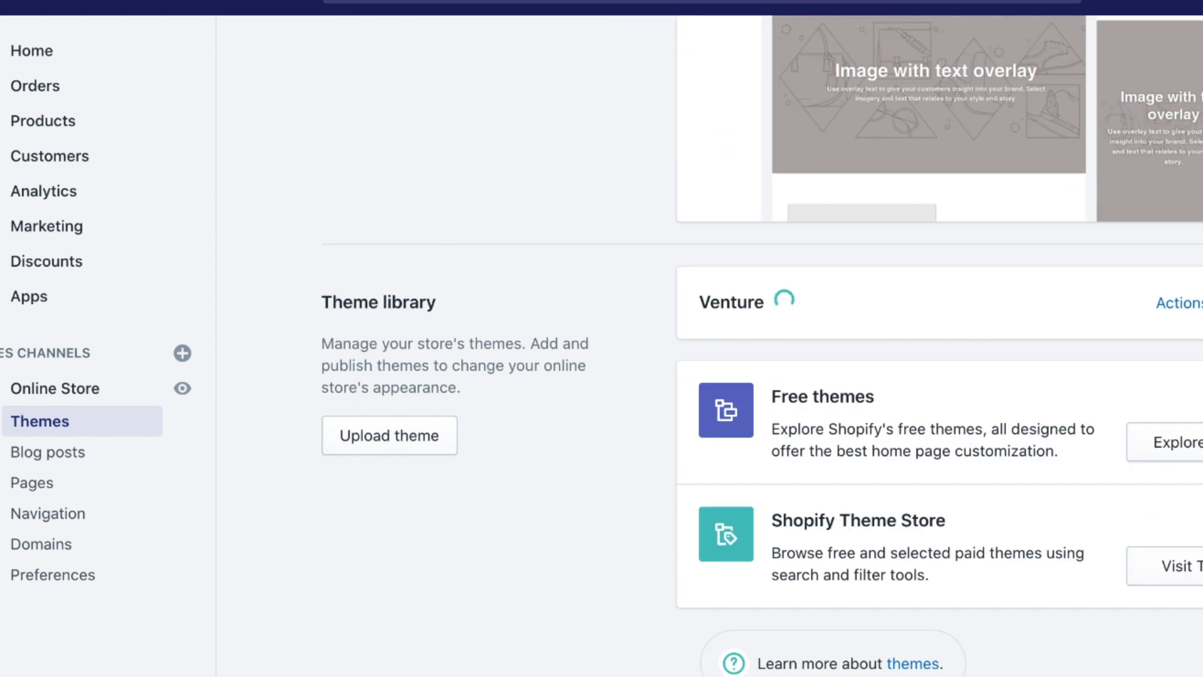
pyautogui.scroll(5, 762, 358)
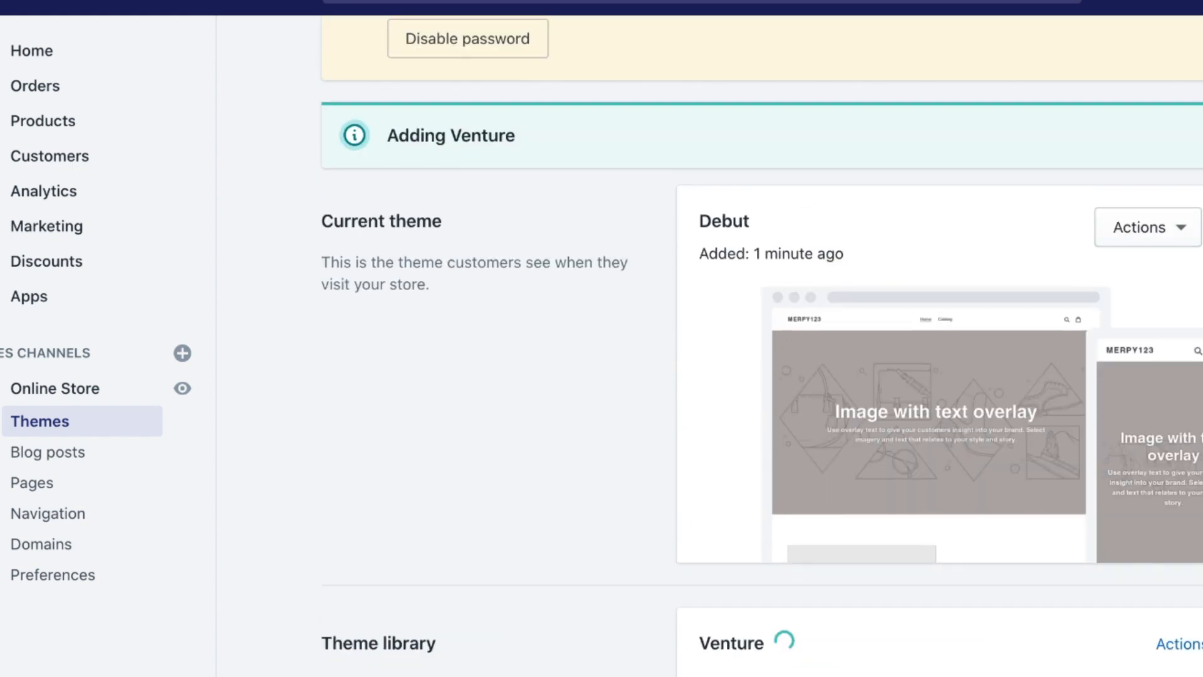
pyautogui.scroll(-5, 761, 357)
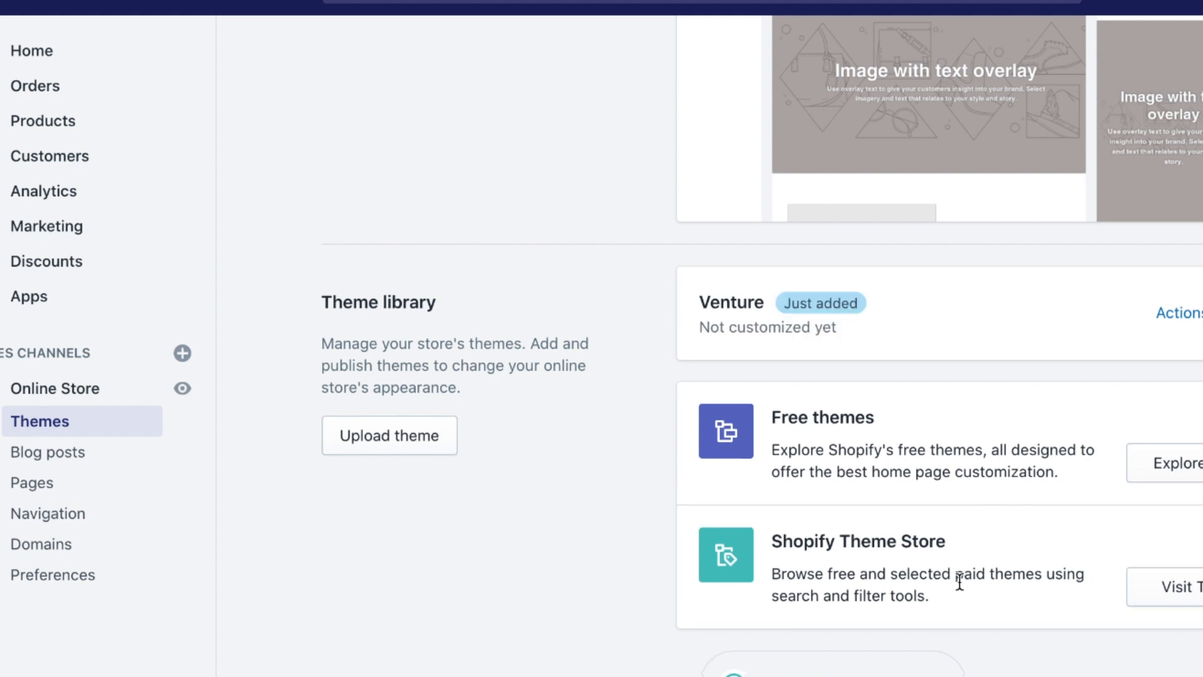
# Visit the Shopify Theme Store and browse the featured, trending and minimalist-style themes with their prices.
pyautogui.click(1194, 586)
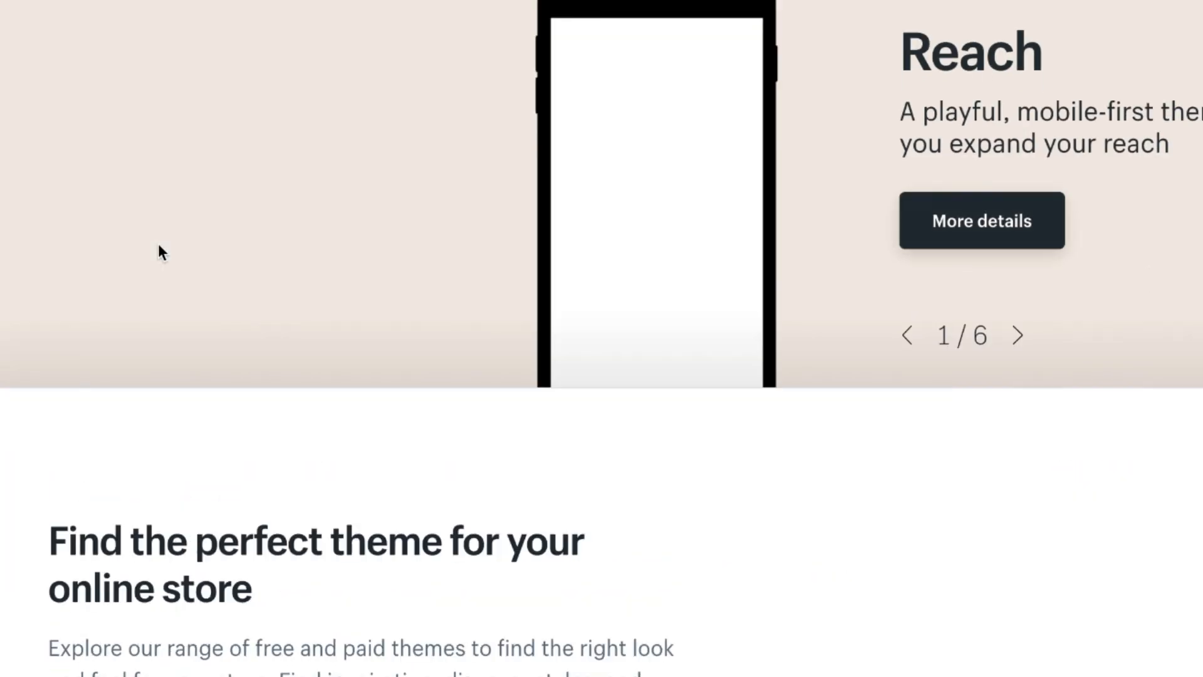
pyautogui.scroll(4, 176, 342)
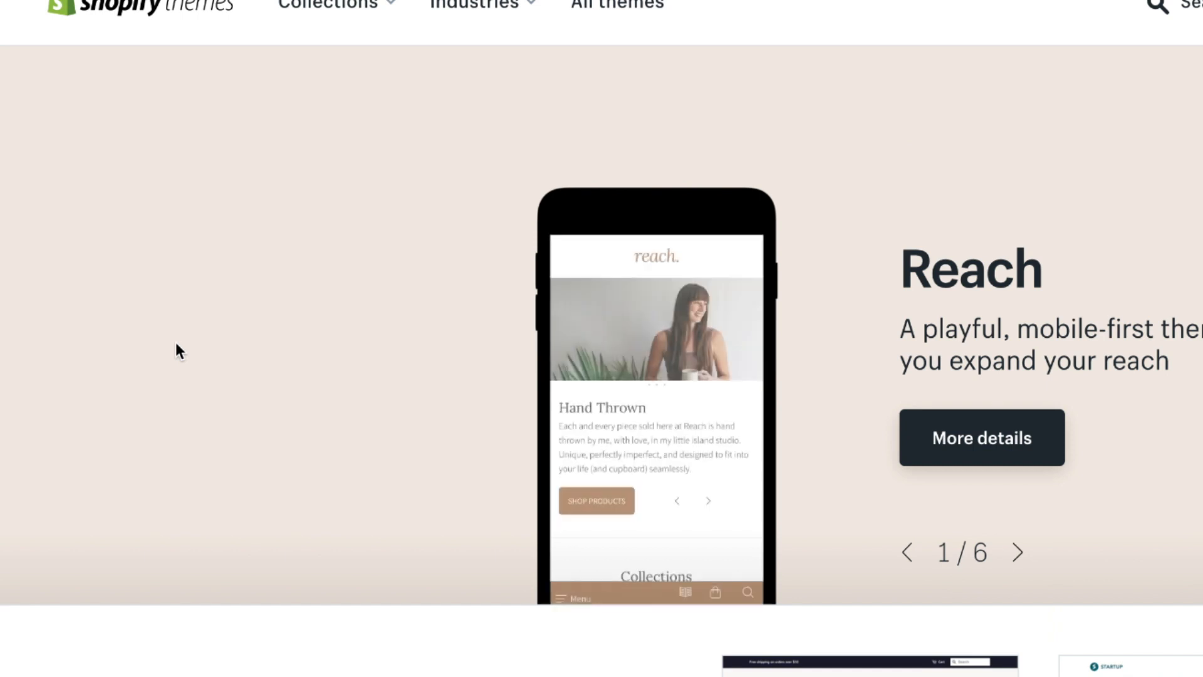
pyautogui.scroll(-10, 176, 342)
pyautogui.scroll(-8, 440, 296)
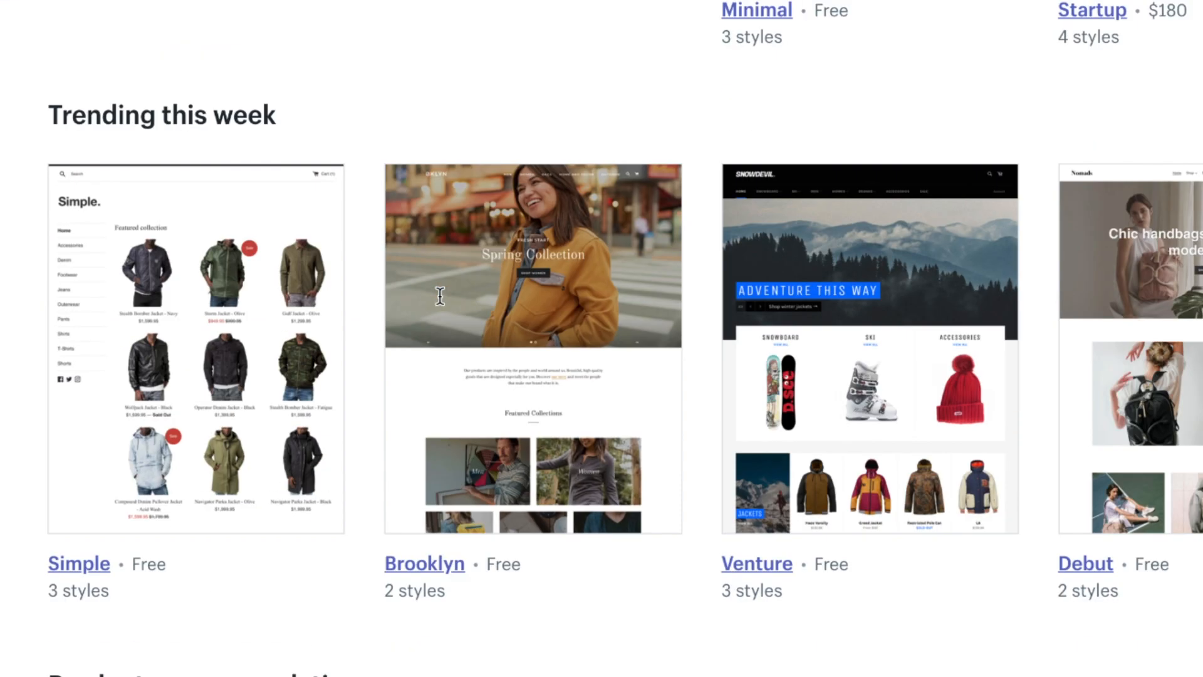
pyautogui.scroll(-14, 440, 296)
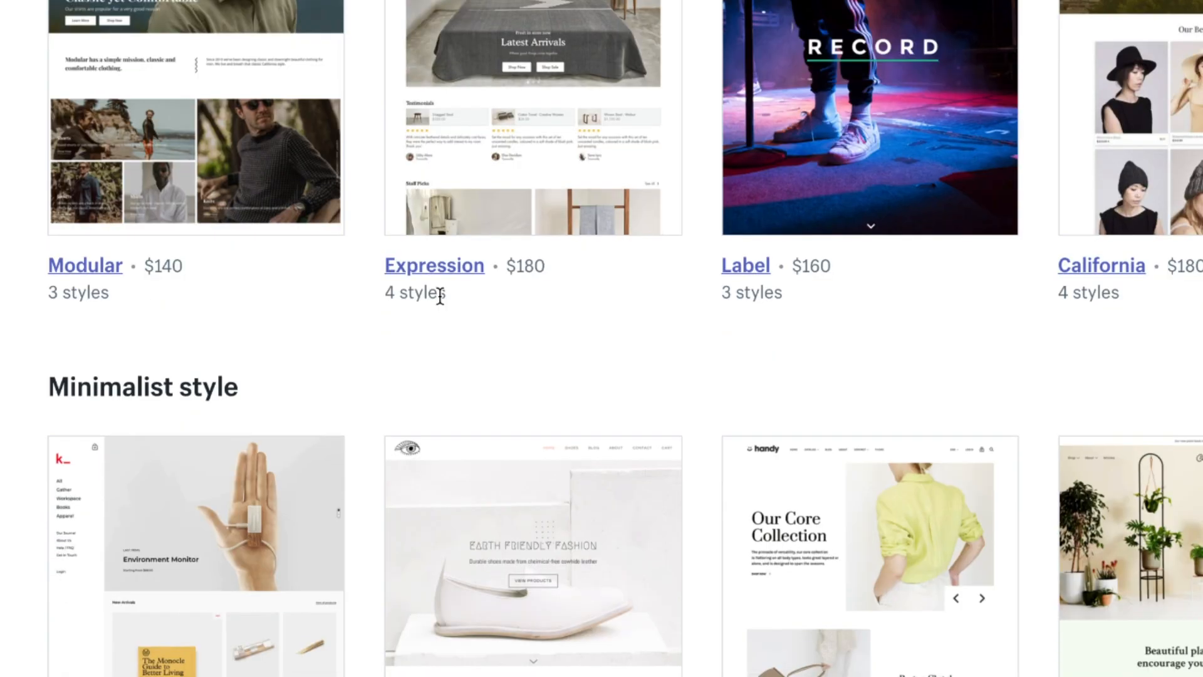
pyautogui.scroll(3, 440, 295)
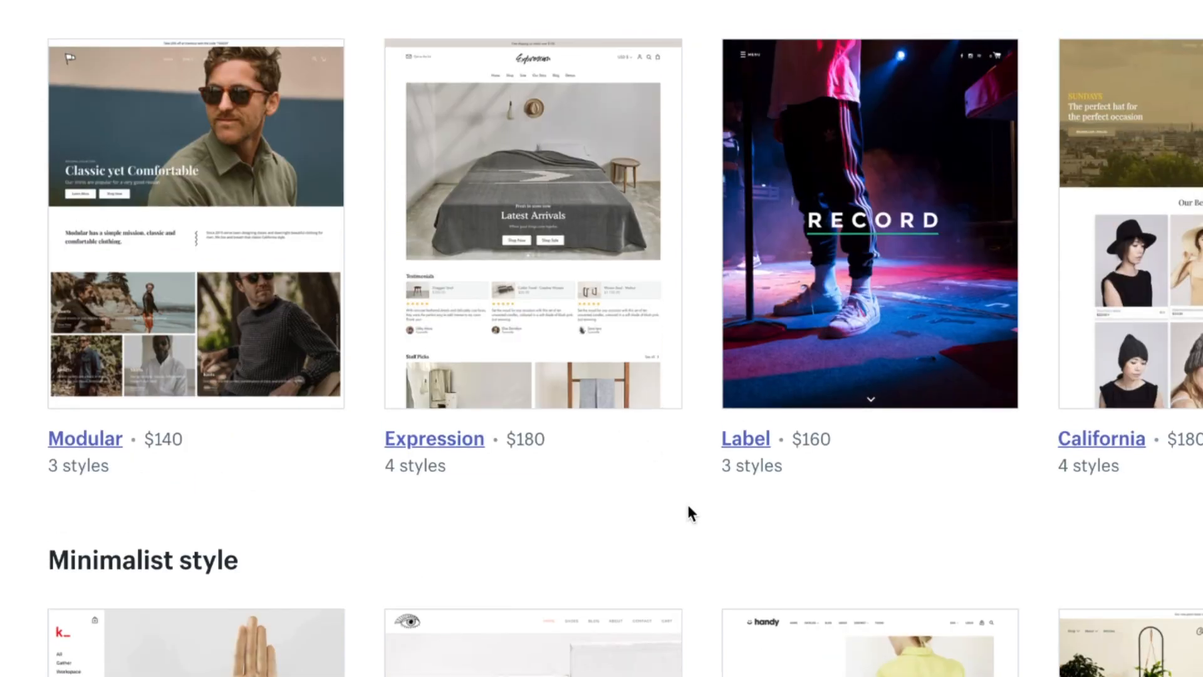
pyautogui.scroll(-3, 690, 513)
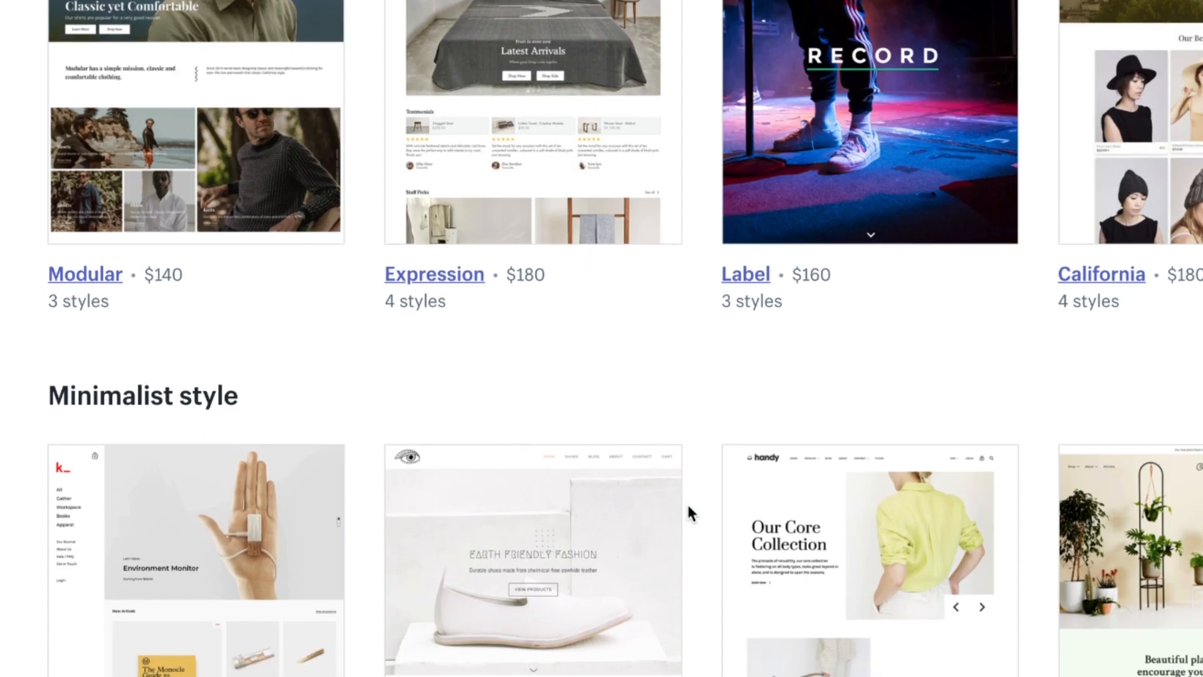
pyautogui.scroll(-7, 689, 511)
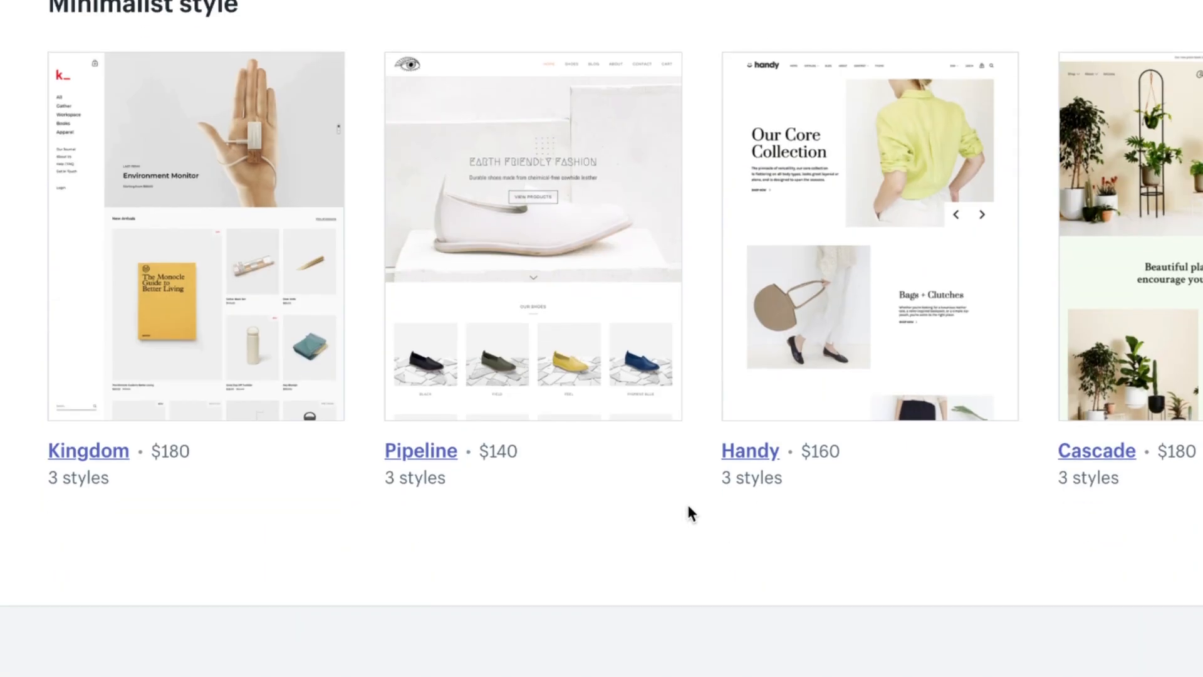
# Browse the store's industry categories and the collections for large inventories, product video and 3D, food and drink, and grid-style layouts.
pyautogui.scroll(-20, 688, 508)
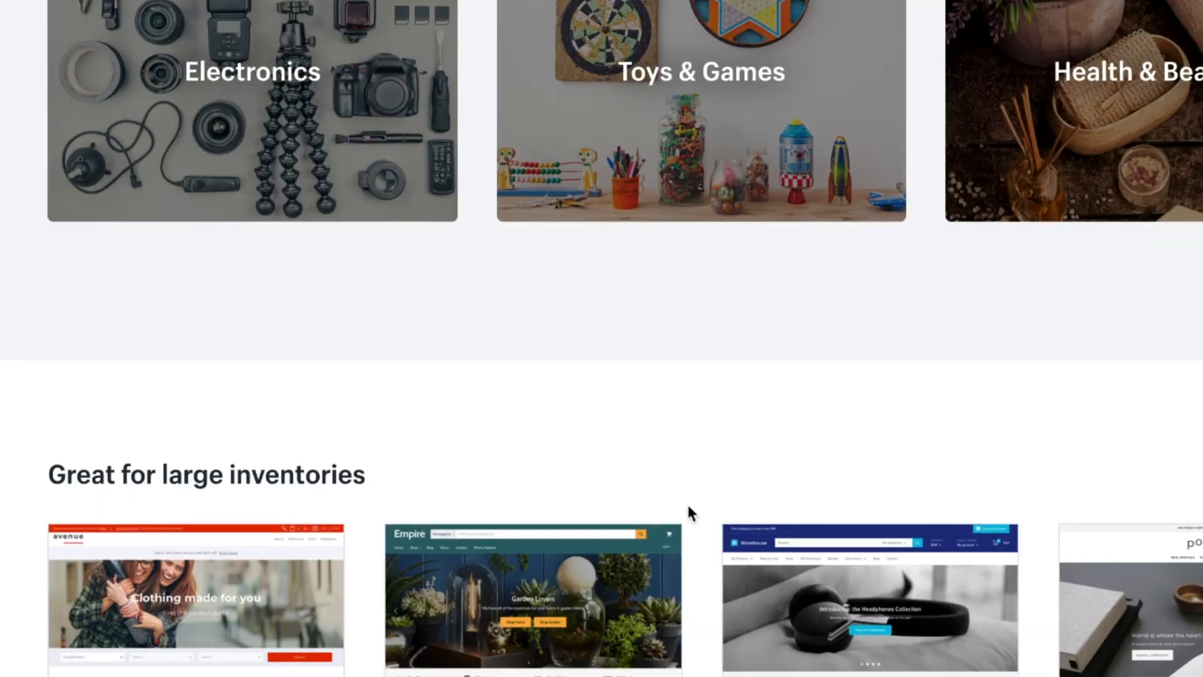
pyautogui.scroll(-15, 689, 508)
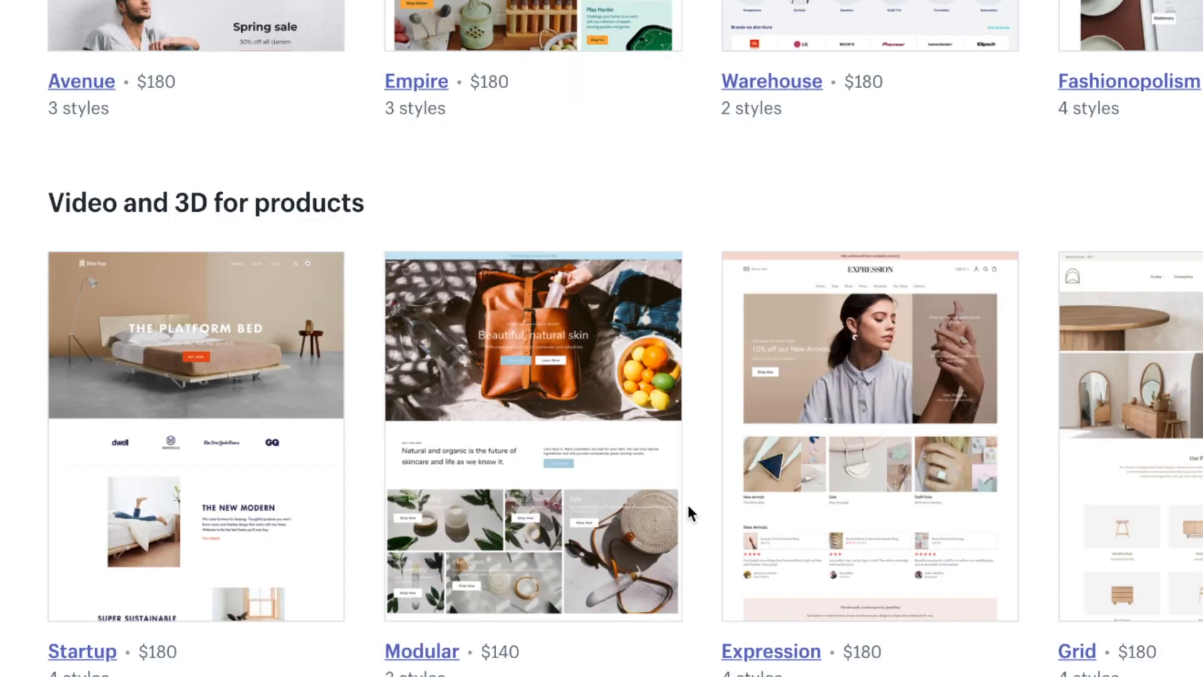
pyautogui.scroll(-4, 689, 511)
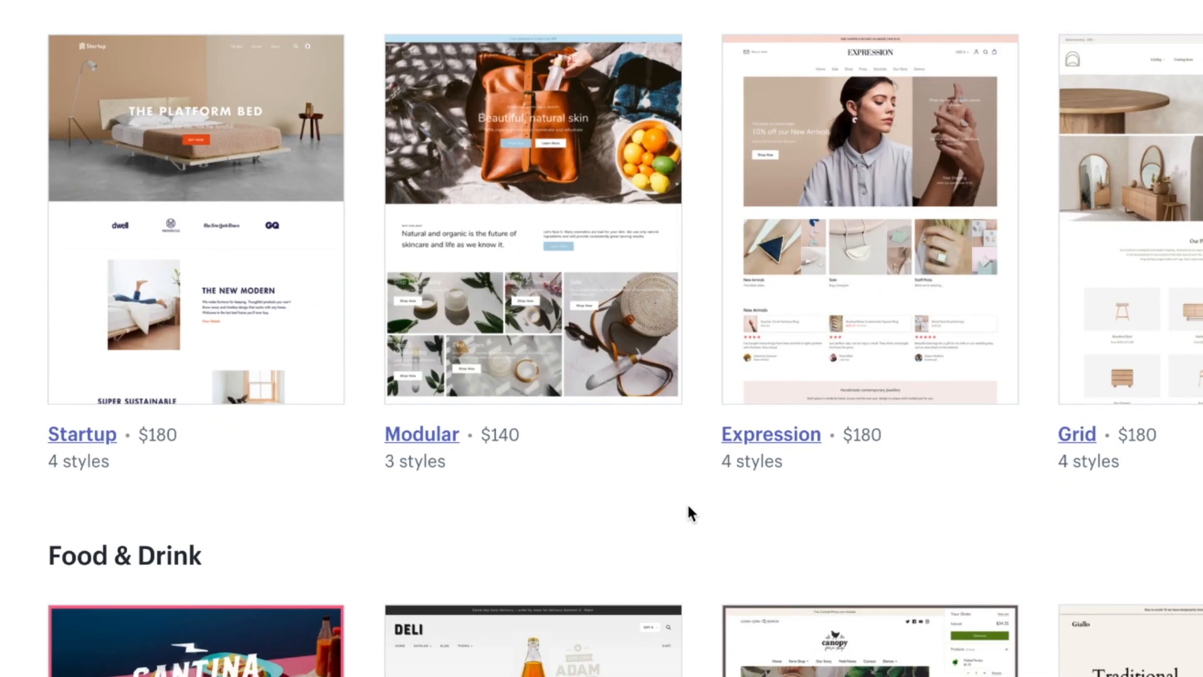
pyautogui.scroll(-6, 689, 507)
pyautogui.scroll(-6, 689, 507)
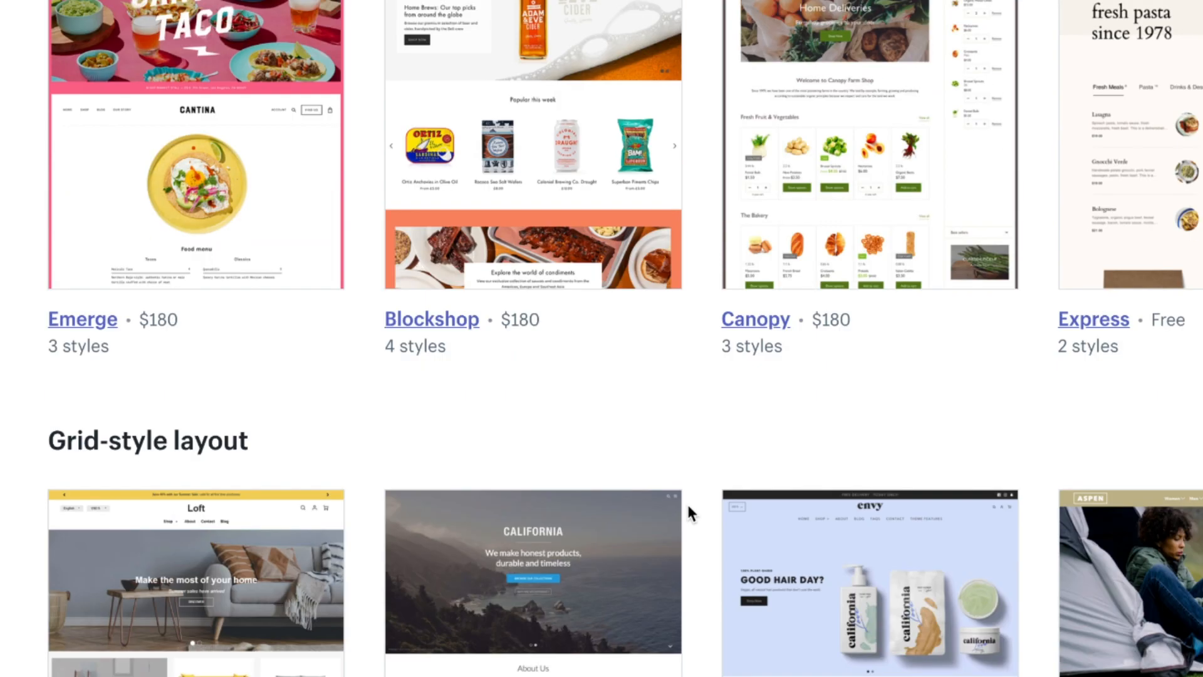
pyautogui.scroll(-10, 688, 507)
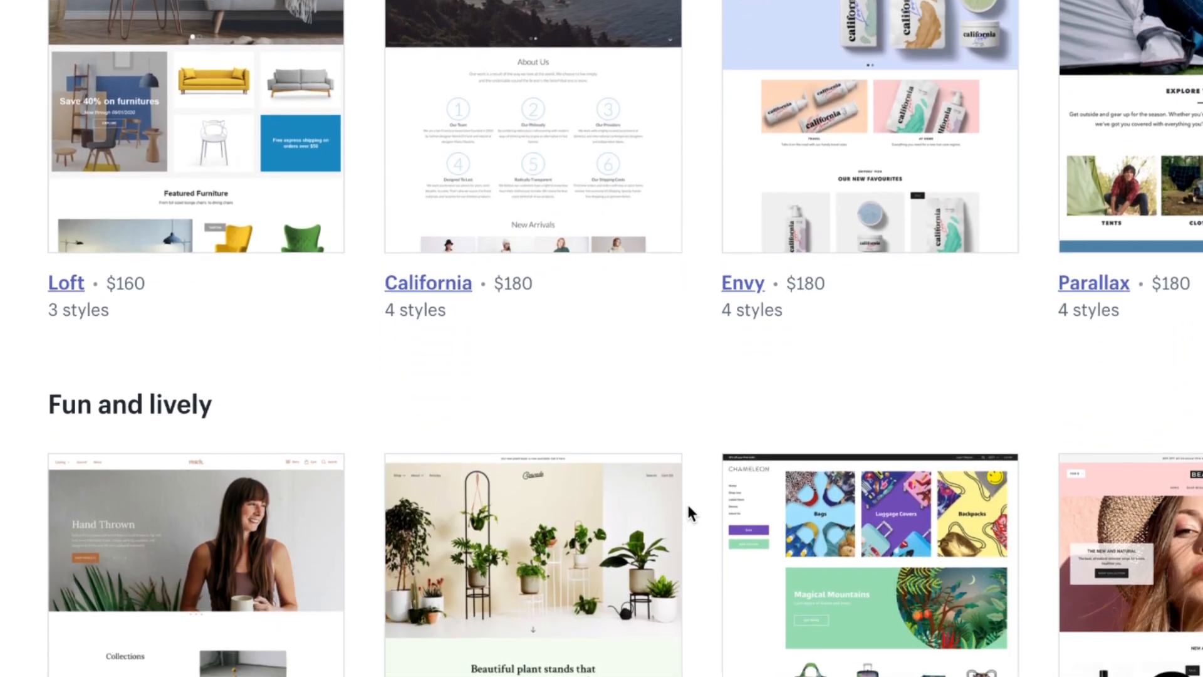
# Browse the remaining Theme Store collections, including Fun and lively, Trending this week and Product recommendations, comparing theme prices and styles.
pyautogui.scroll(-11, 688, 511)
pyautogui.scroll(-2, 686, 396)
pyautogui.scroll(-12, 686, 396)
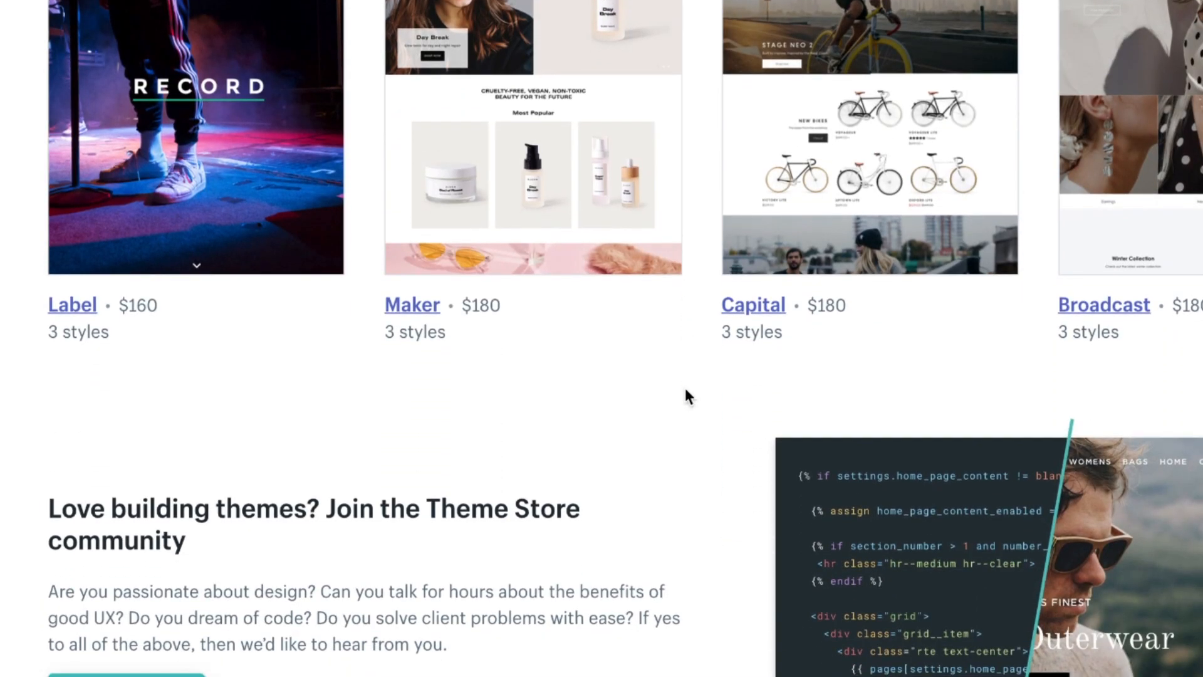
pyautogui.scroll(20, 687, 396)
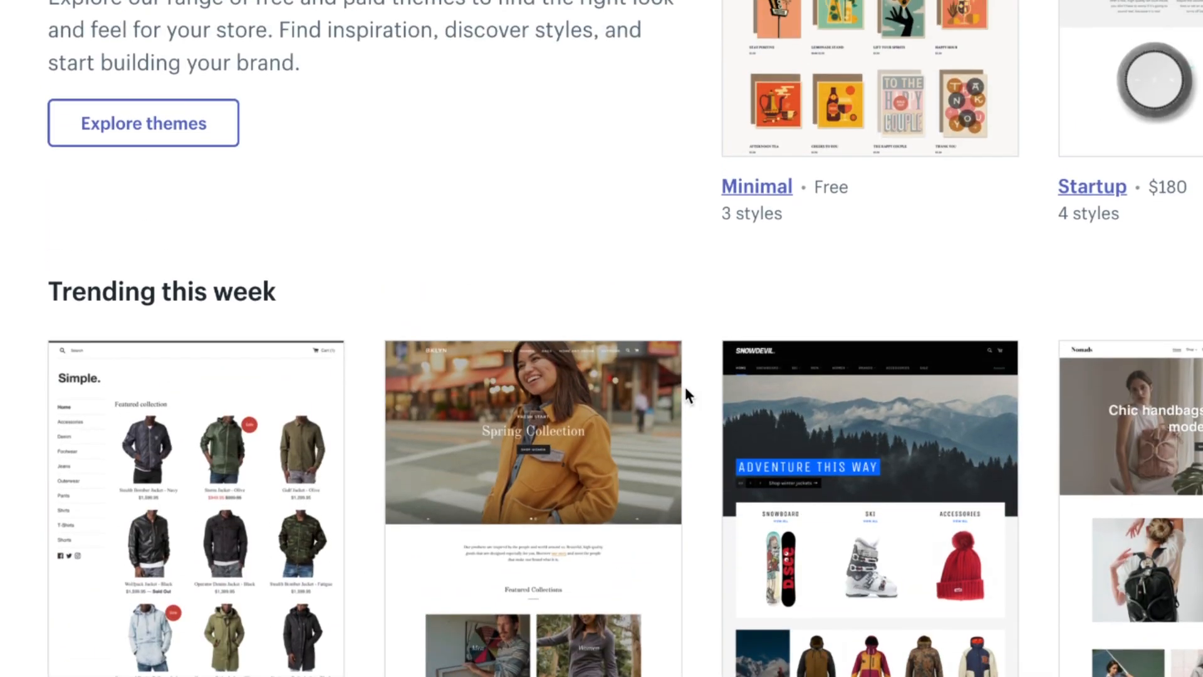
pyautogui.scroll(15, 687, 392)
pyautogui.scroll(-20, 687, 392)
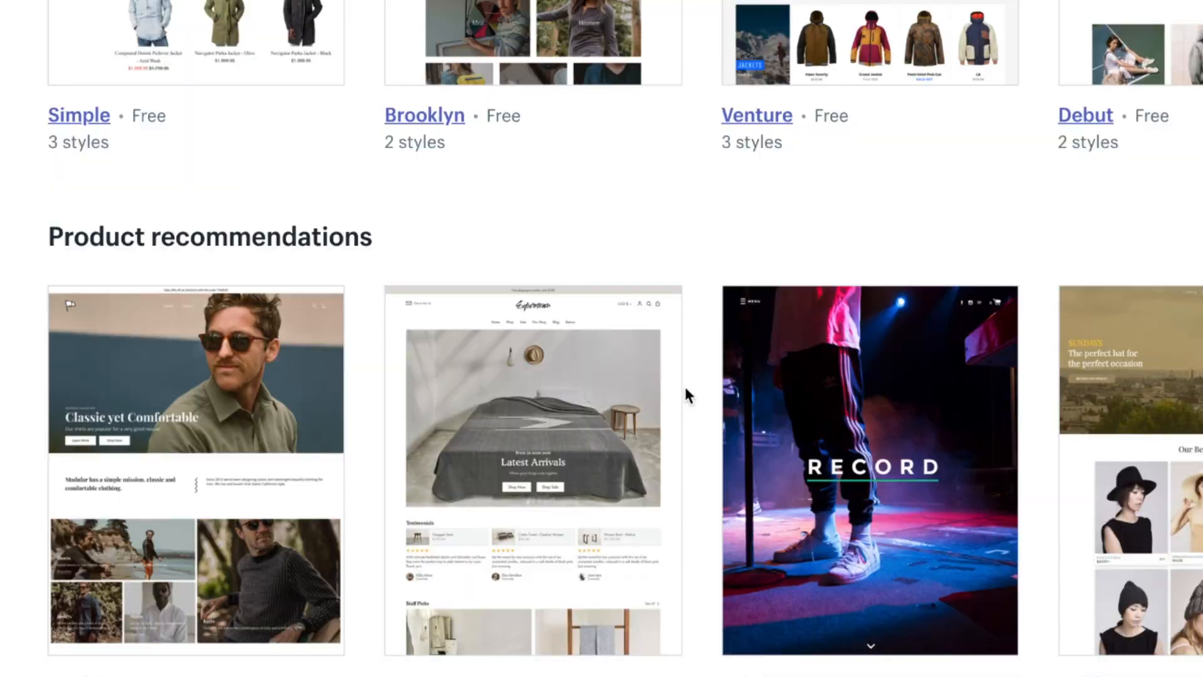
pyautogui.scroll(4, 686, 395)
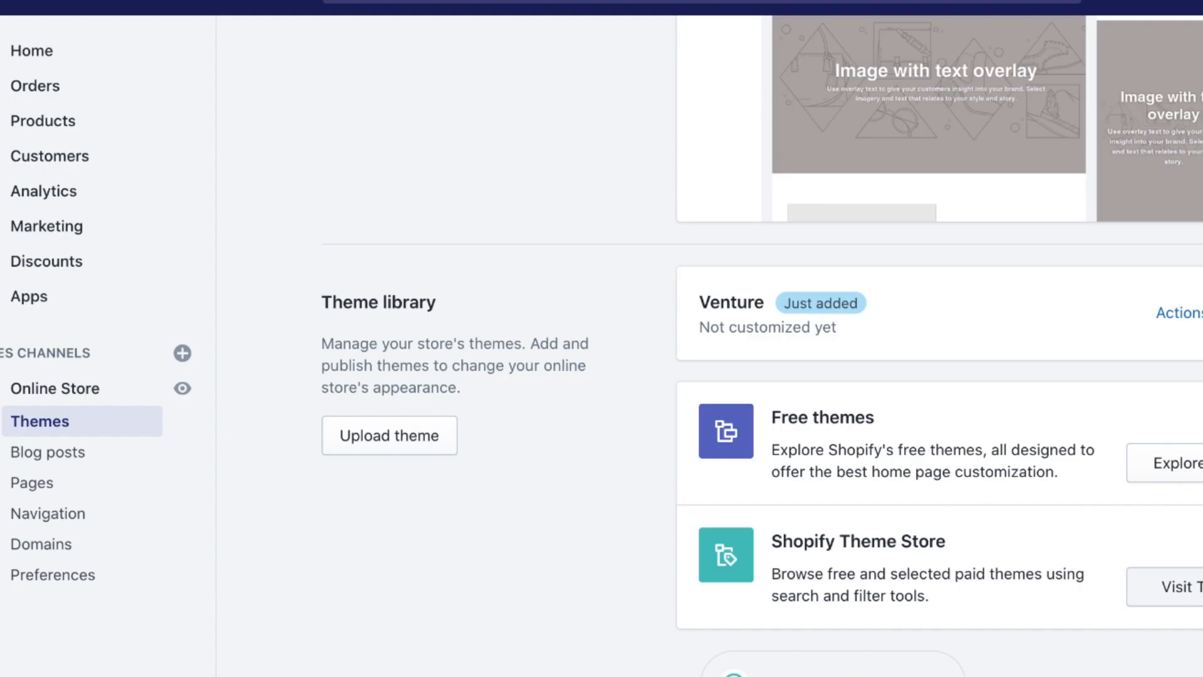
# Open the Venture theme in the theme editor and review the Header section's logo, menu and announcement bar settings.
pyautogui.scroll(1, 1178, 351)
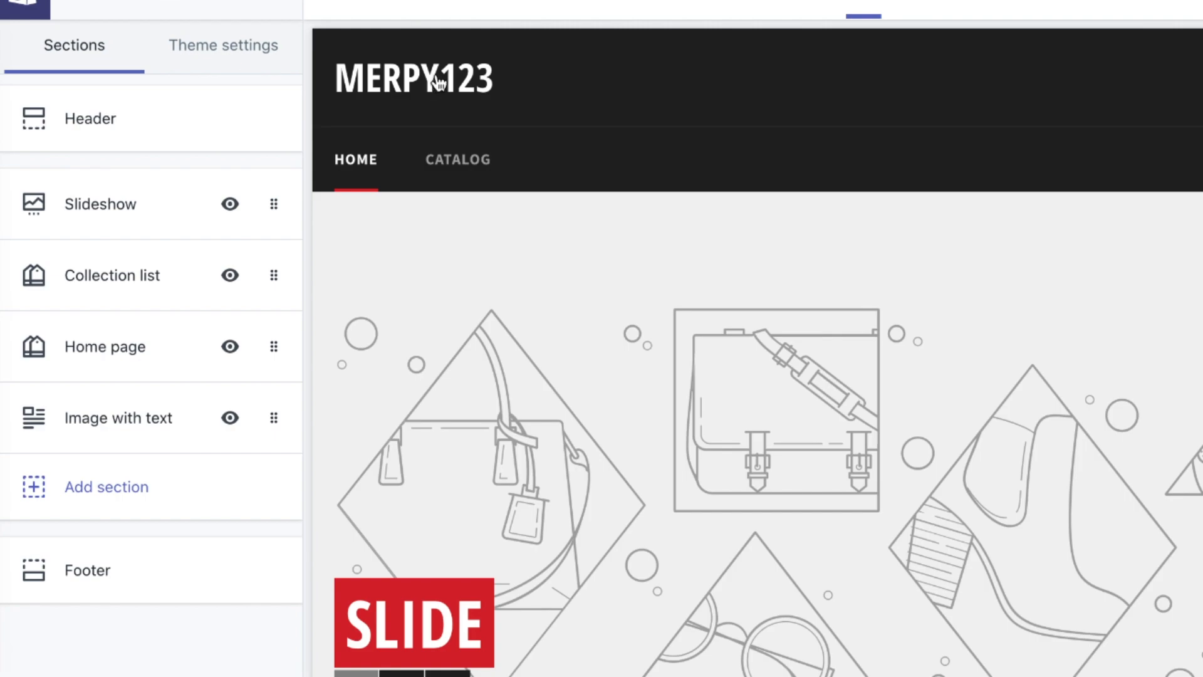
pyautogui.click(187, 116)
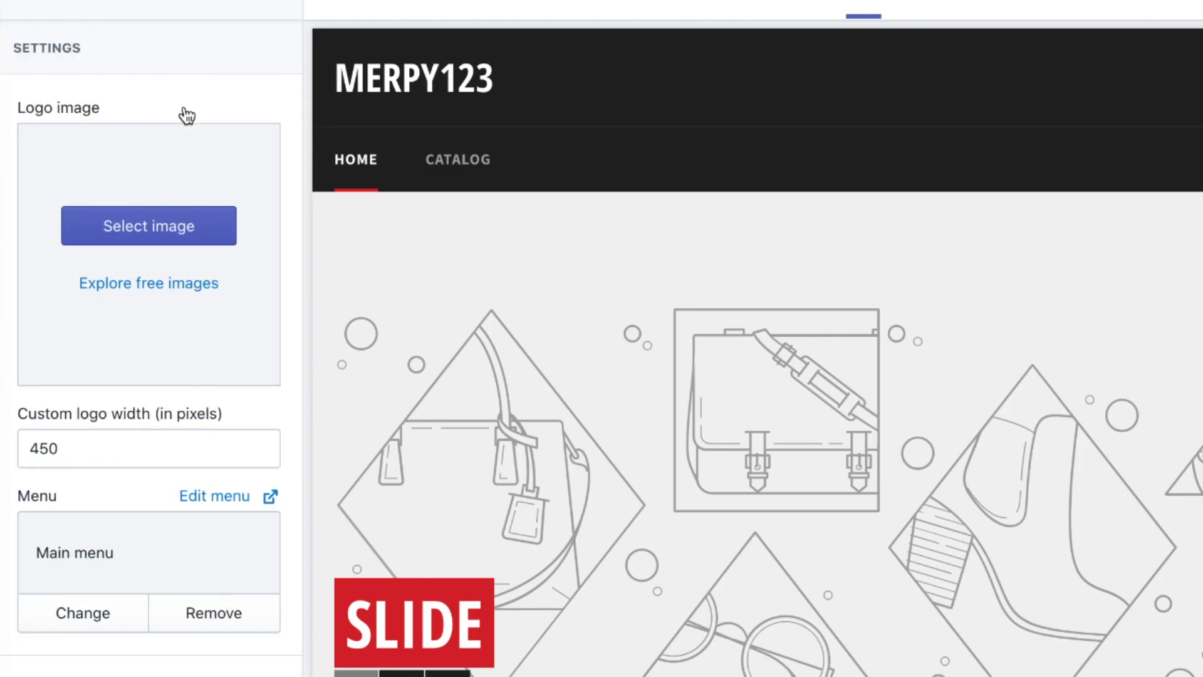
pyautogui.scroll(-5, 160, 190)
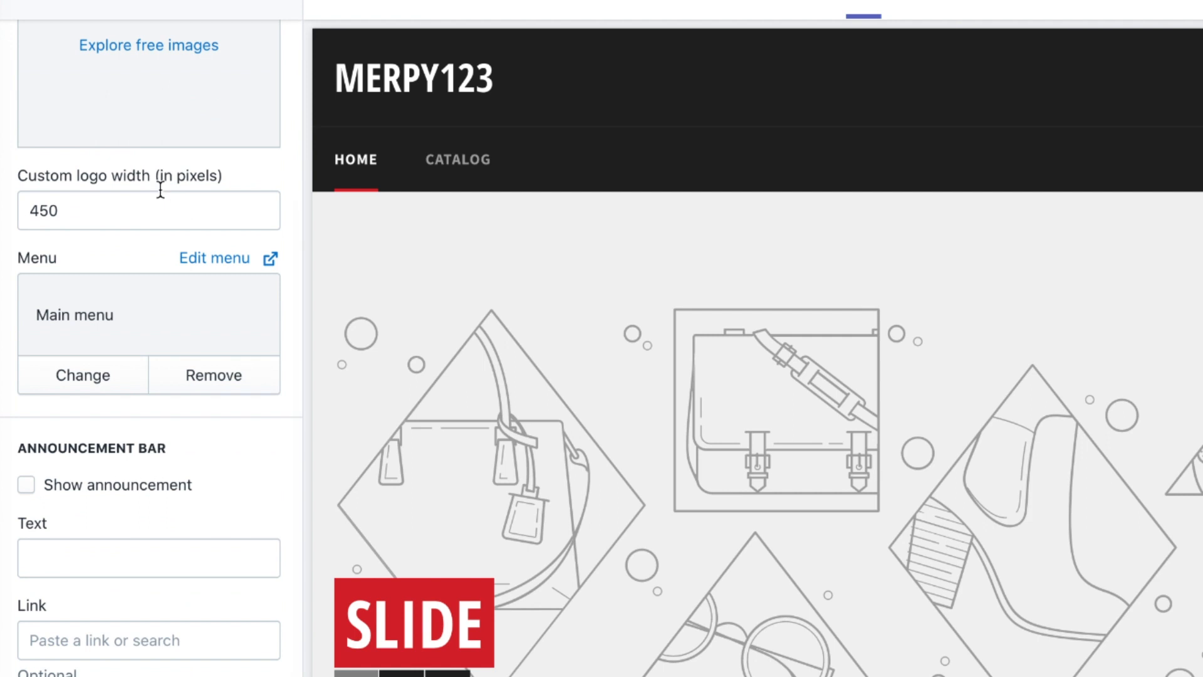
pyautogui.scroll(5, 64, 552)
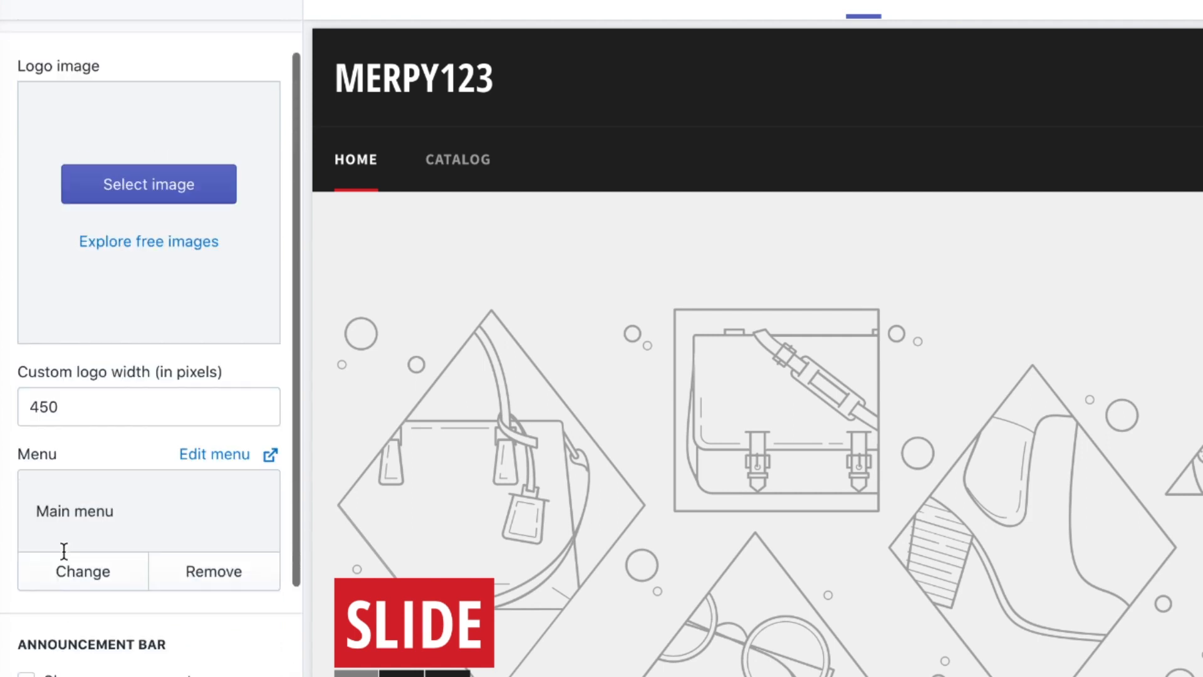
pyautogui.click(24, 14)
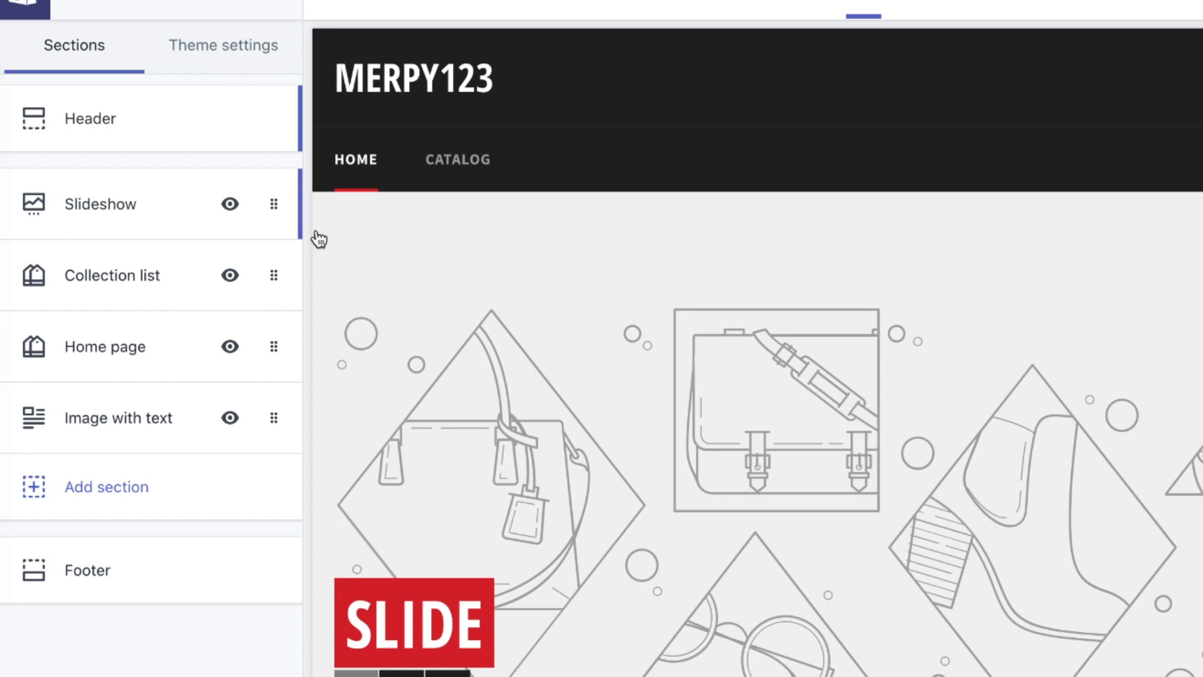
# Preview Venture's home page from the slideshow down to the footer, advancing the slideshow to its second slide.
pyautogui.scroll(-5, 566, 463)
pyautogui.click(452, 428)
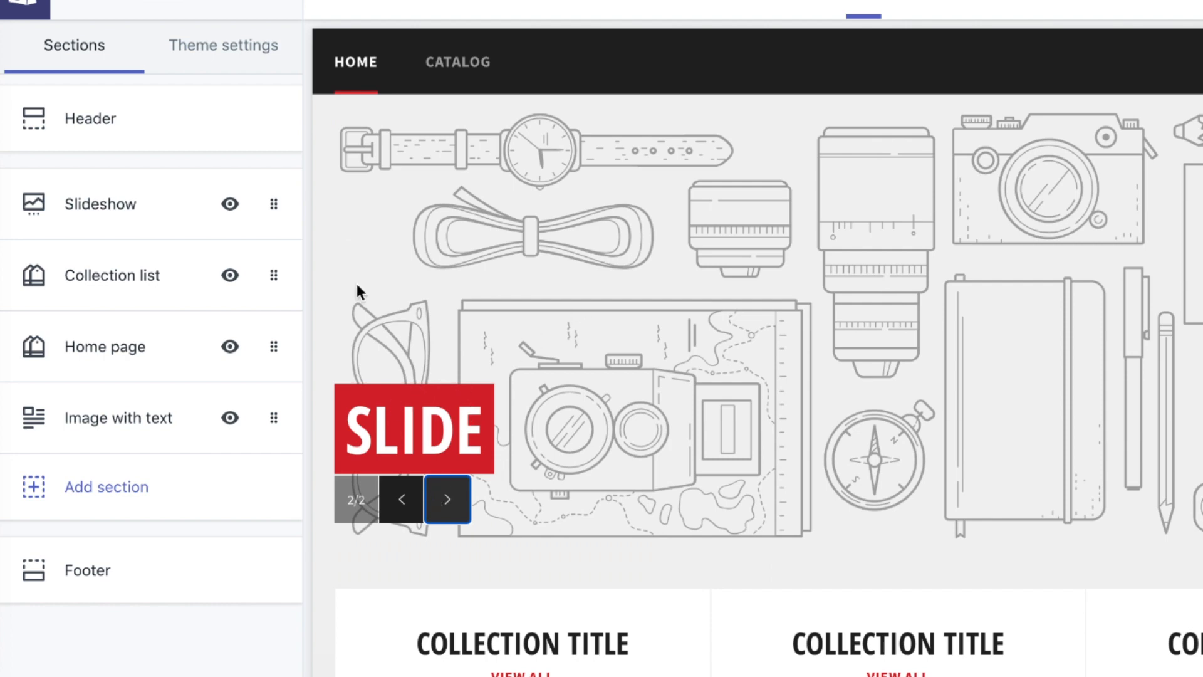
pyautogui.scroll(-6, 407, 356)
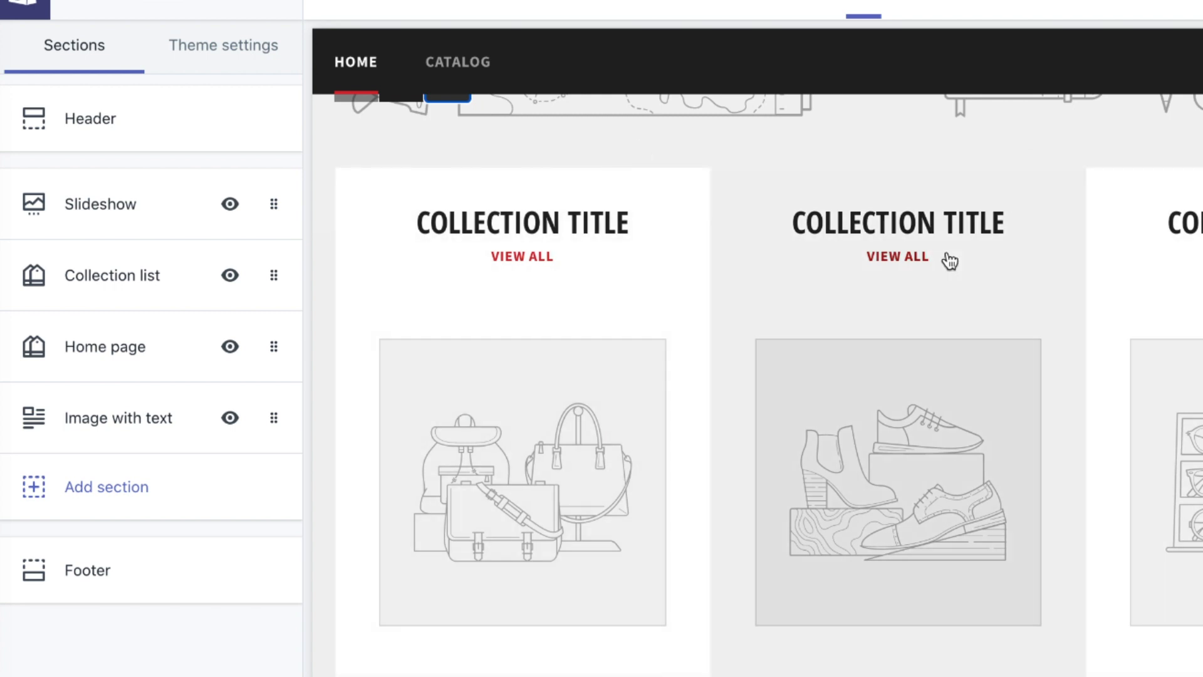
pyautogui.scroll(-5, 950, 261)
pyautogui.scroll(-14, 803, 449)
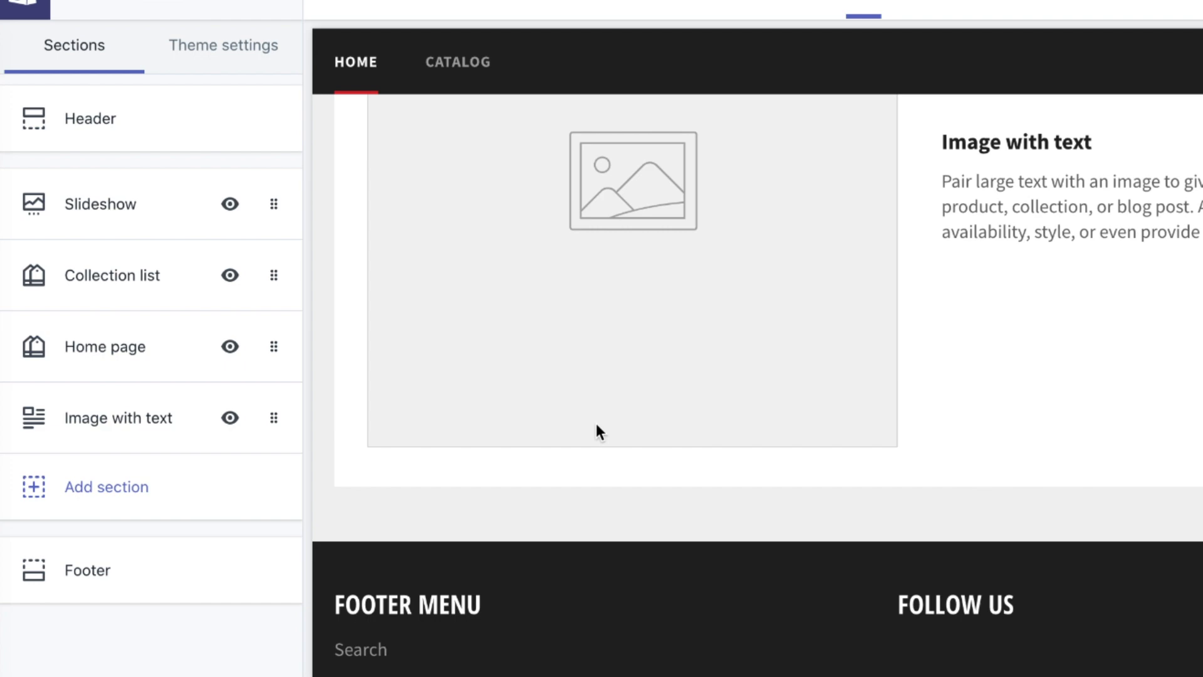
pyautogui.scroll(20, 596, 431)
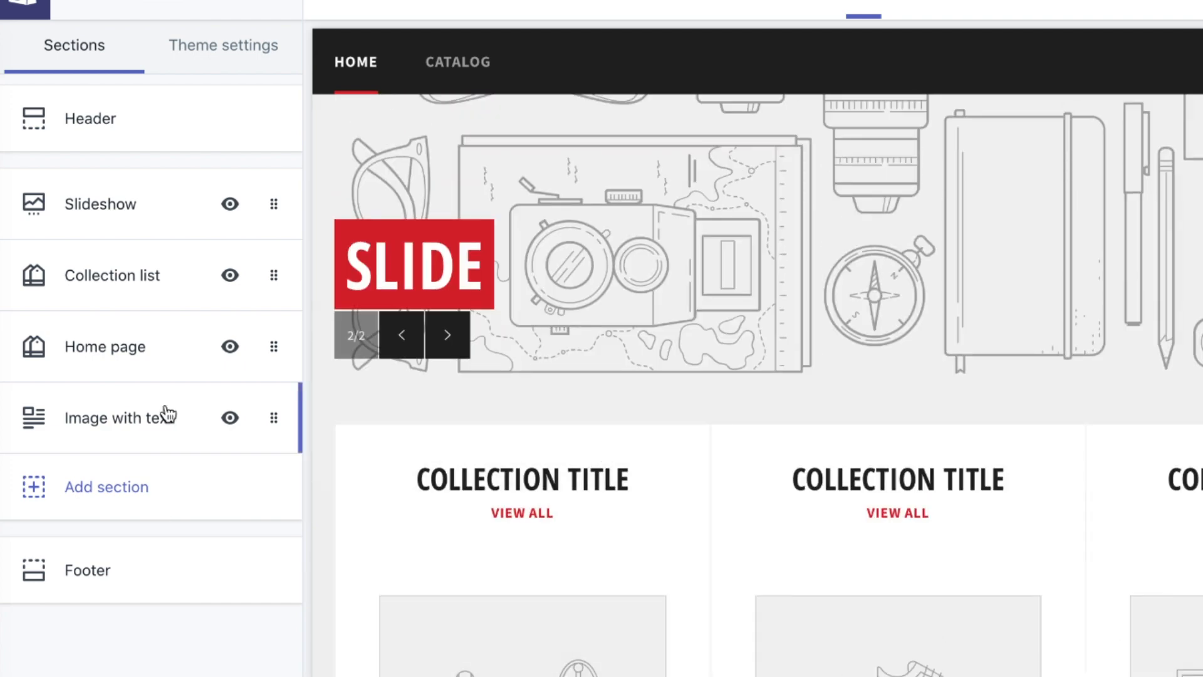
pyautogui.scroll(5, 536, 281)
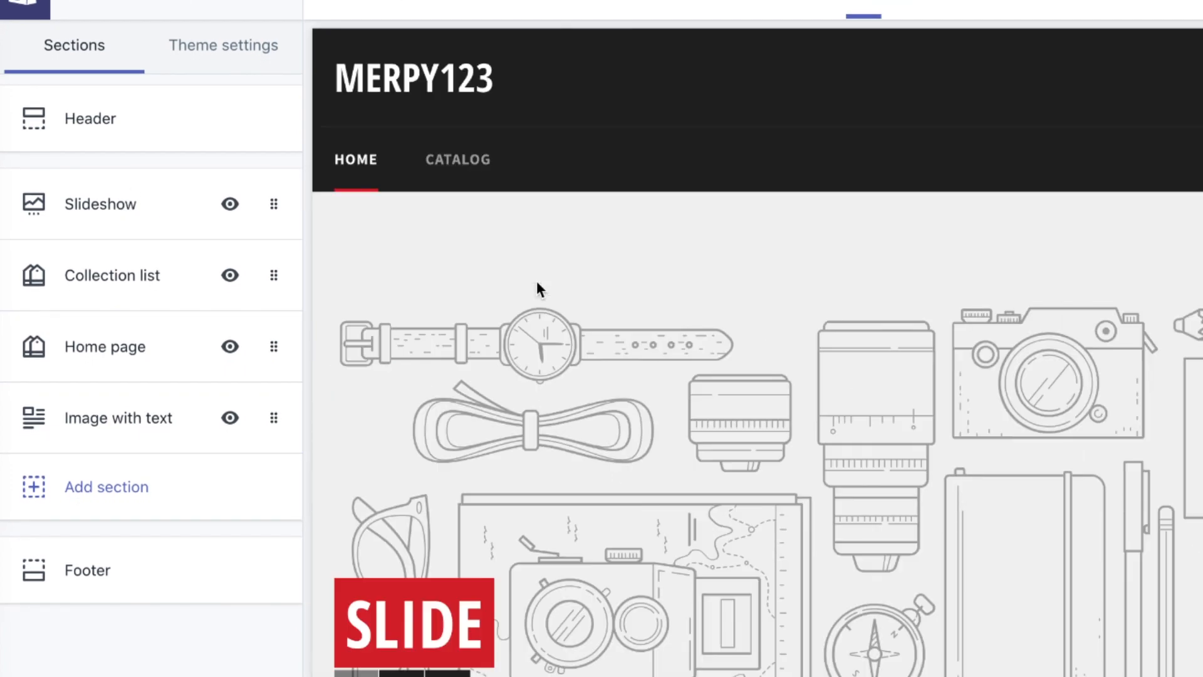
# Revisit the Header section's settings and review the theme's color settings for the header, page and footer.
pyautogui.click(108, 148)
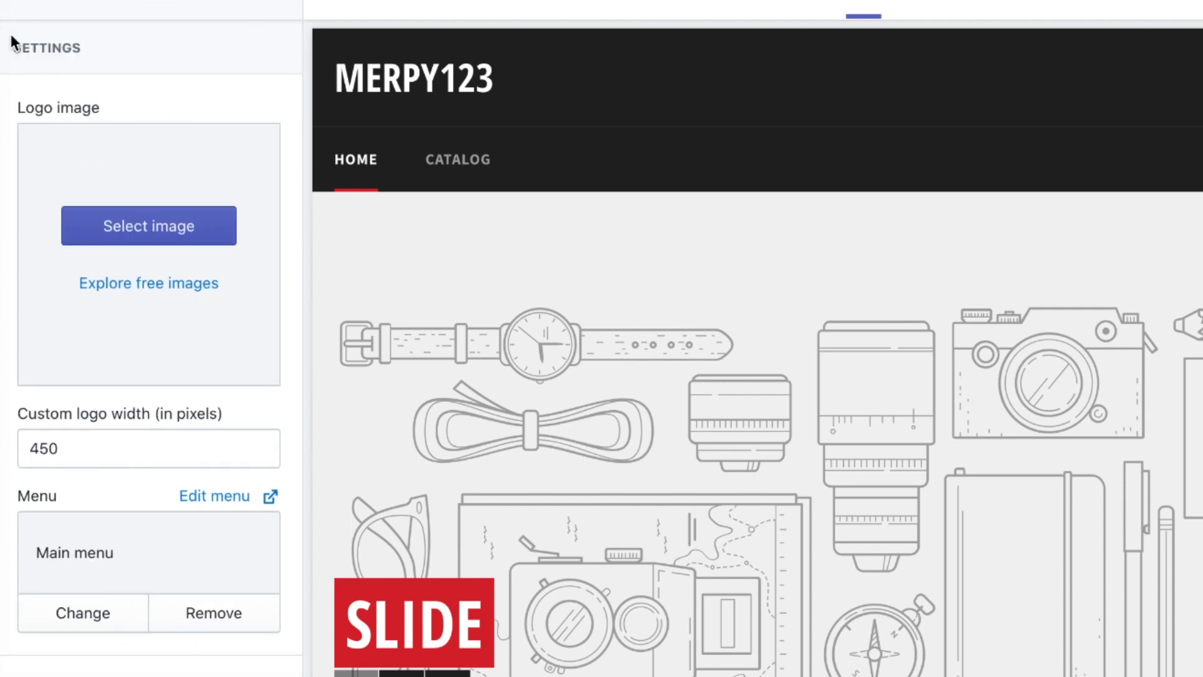
pyautogui.click(24, 17)
pyautogui.click(194, 56)
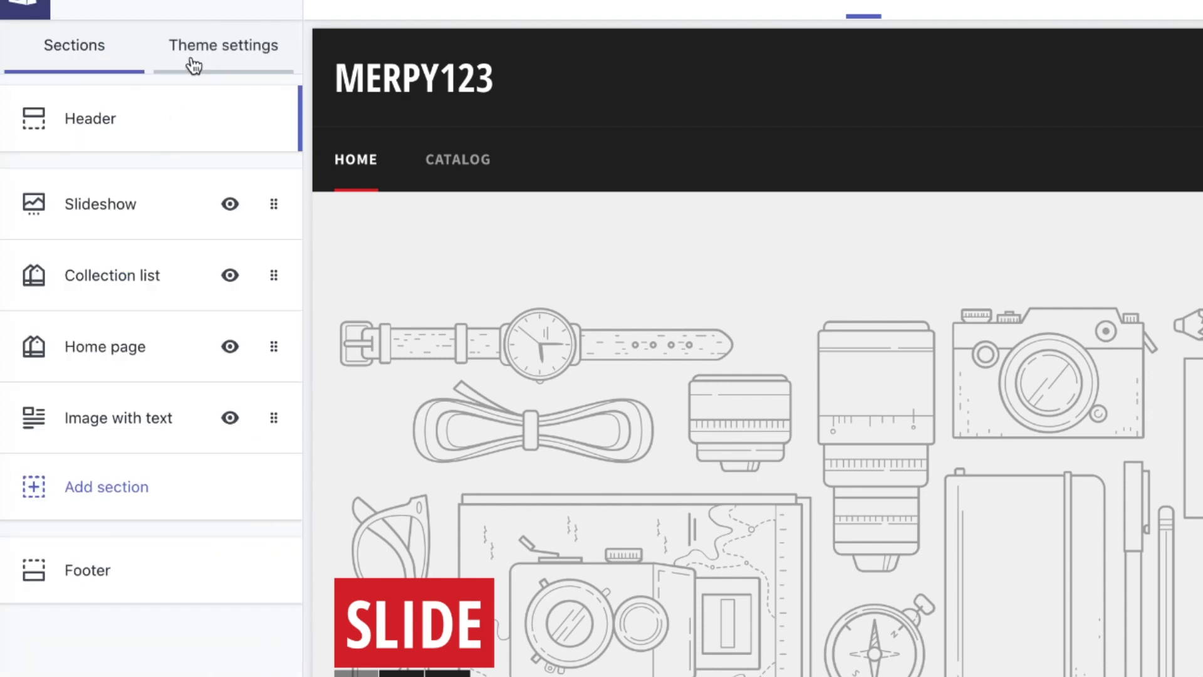
pyautogui.click(130, 114)
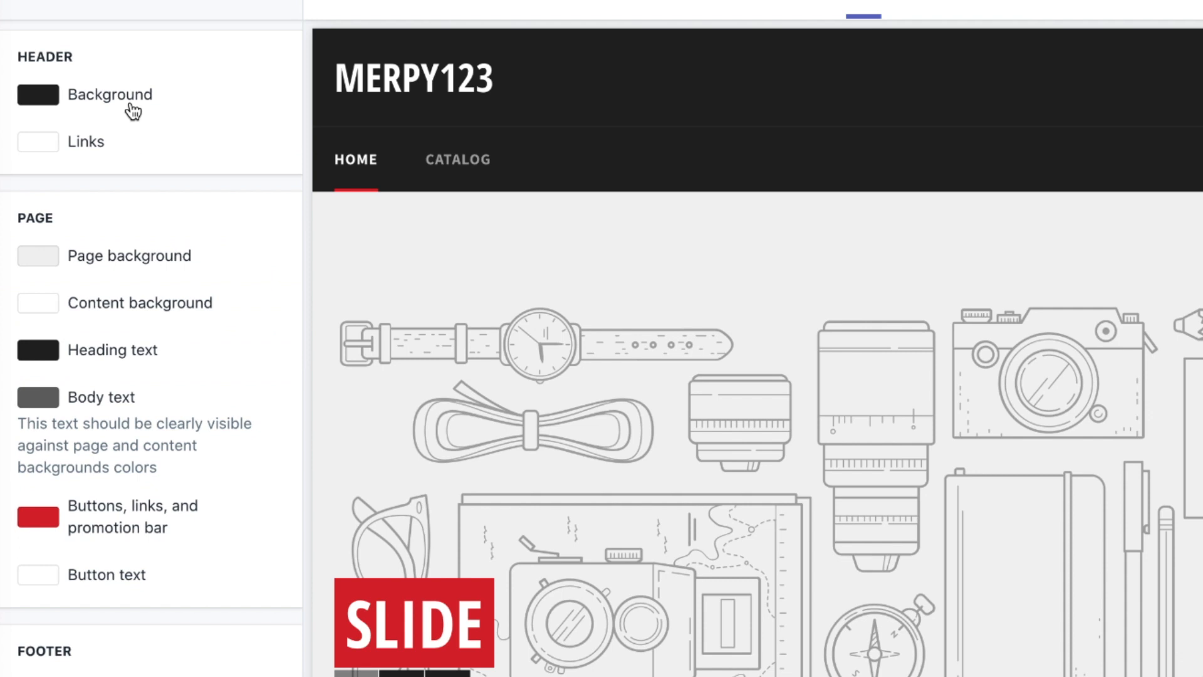
pyautogui.scroll(-3, 91, 204)
pyautogui.click(66, 8)
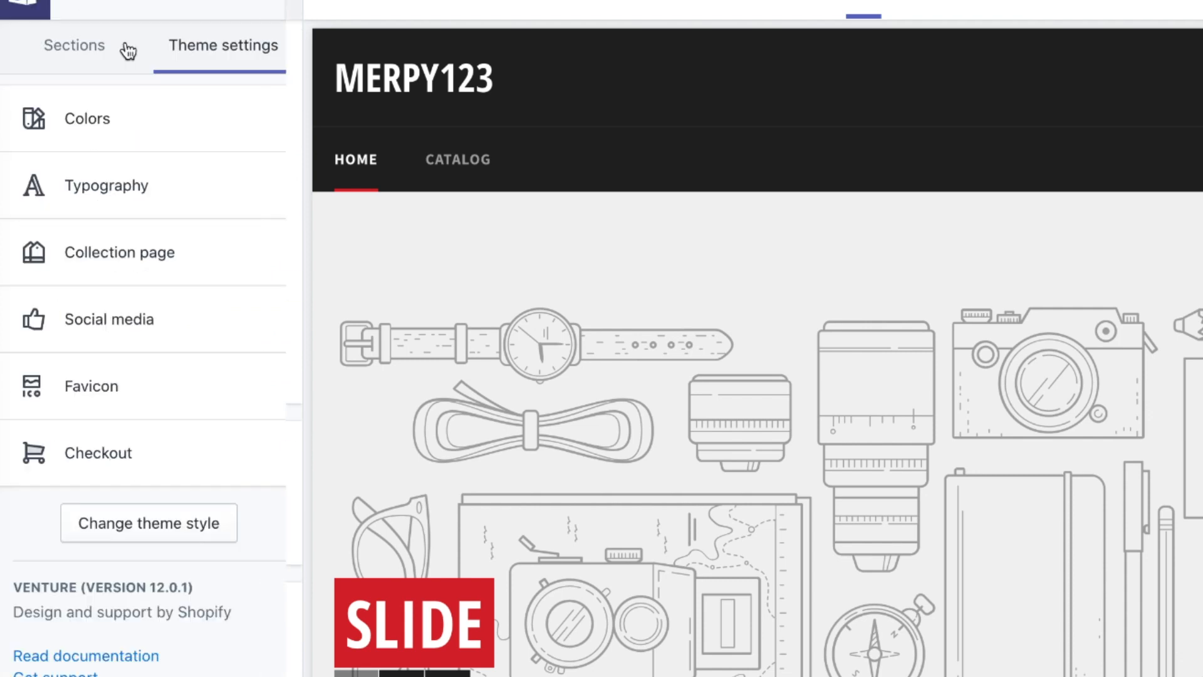
# Review the theme's typography settings for accent text and body text.
pyautogui.click(116, 200)
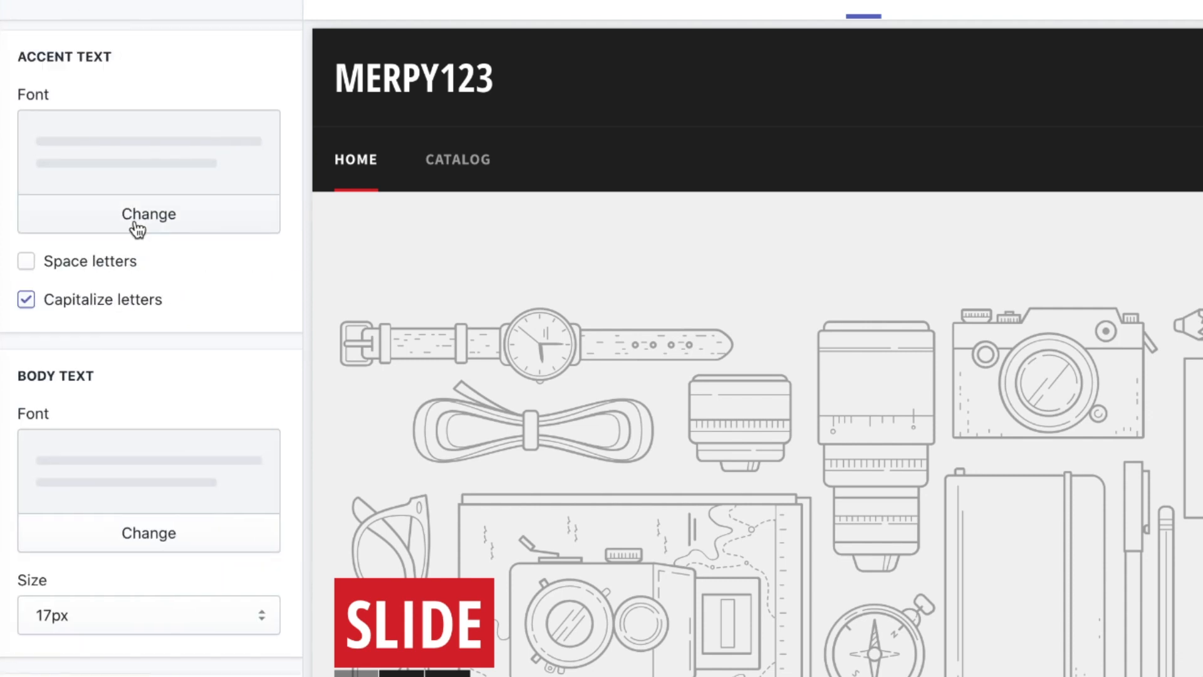
pyautogui.scroll(-3, 156, 255)
pyautogui.scroll(3, 155, 254)
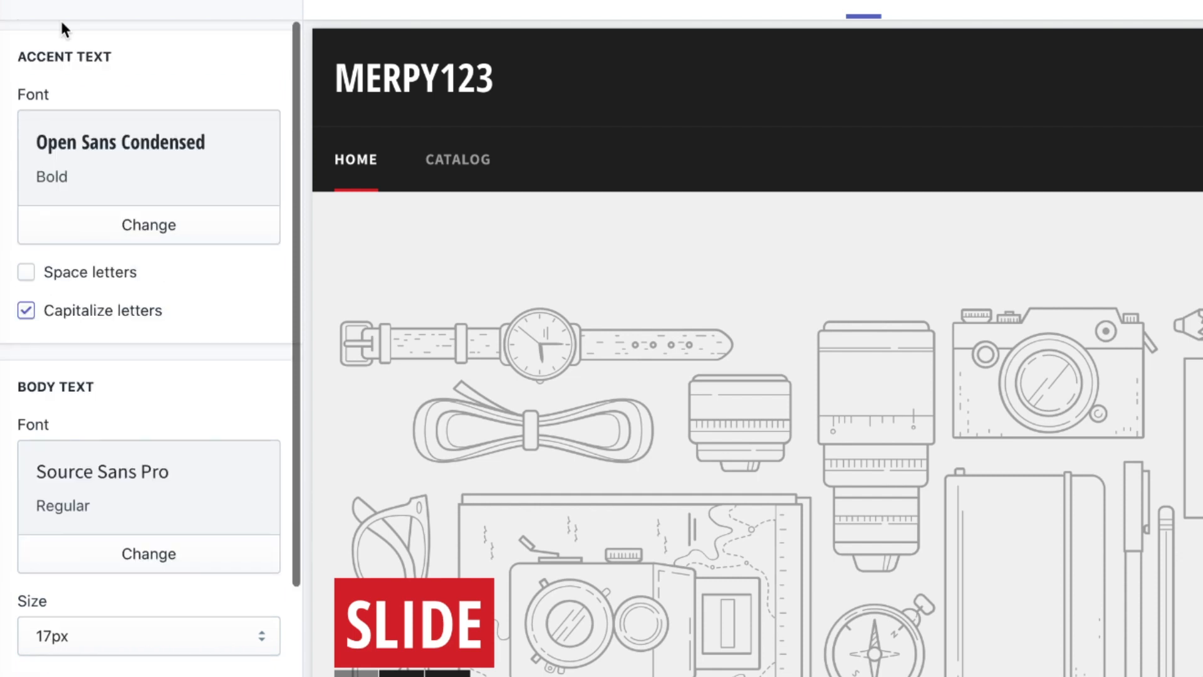
pyautogui.click(25, 5)
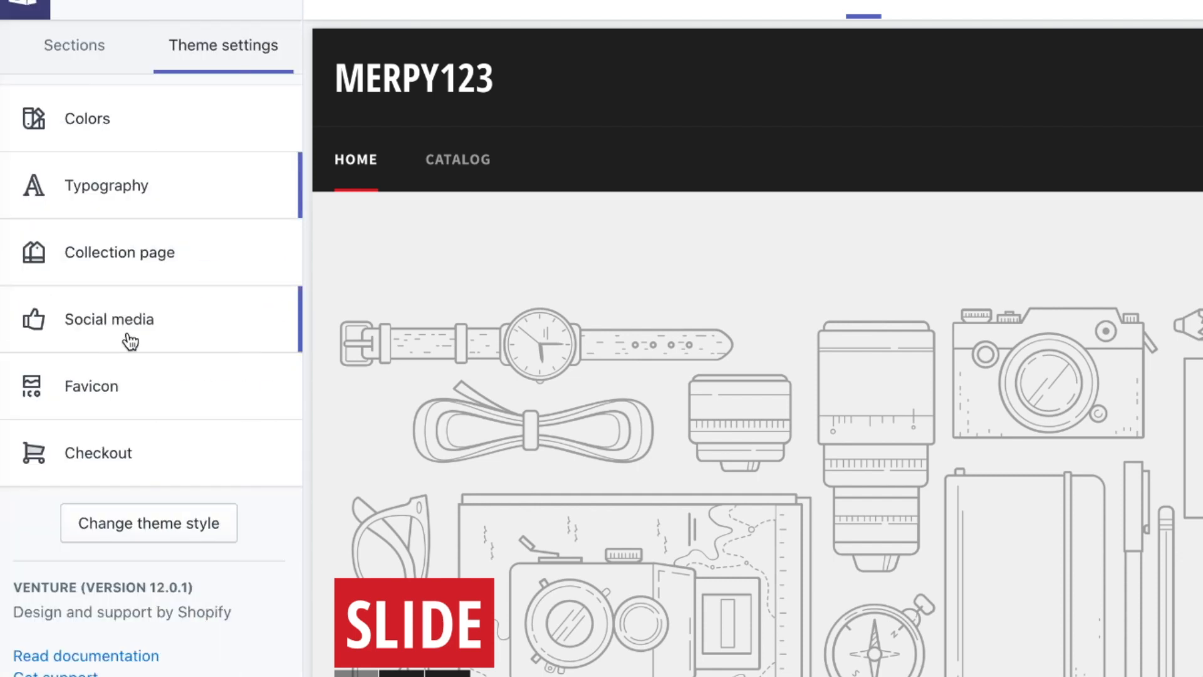
# Review the theme's social media account fields and collection page settings.
pyautogui.click(130, 339)
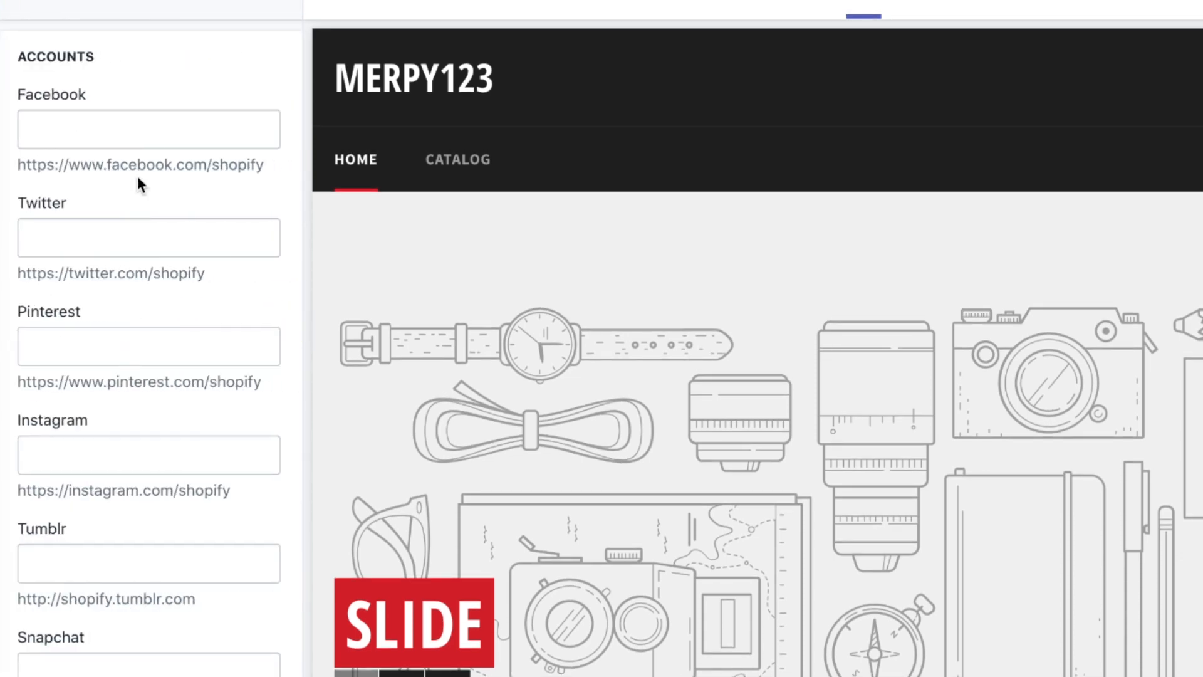
pyautogui.click(19, 8)
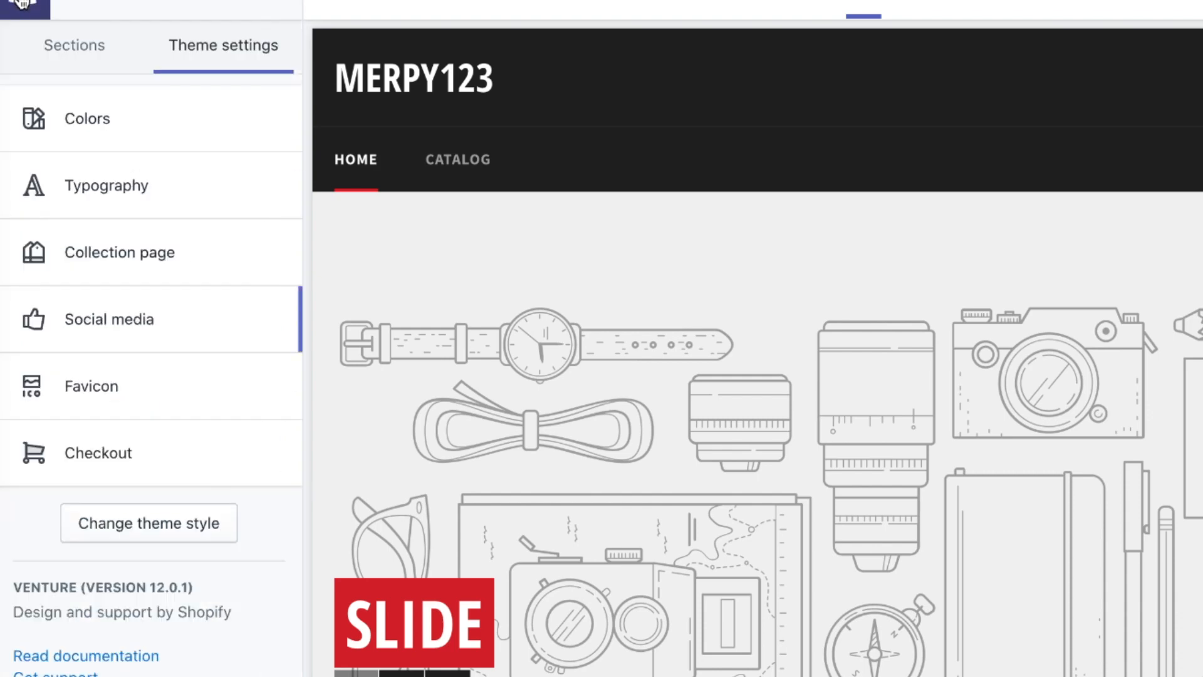
pyautogui.click(119, 258)
pyautogui.click(25, 10)
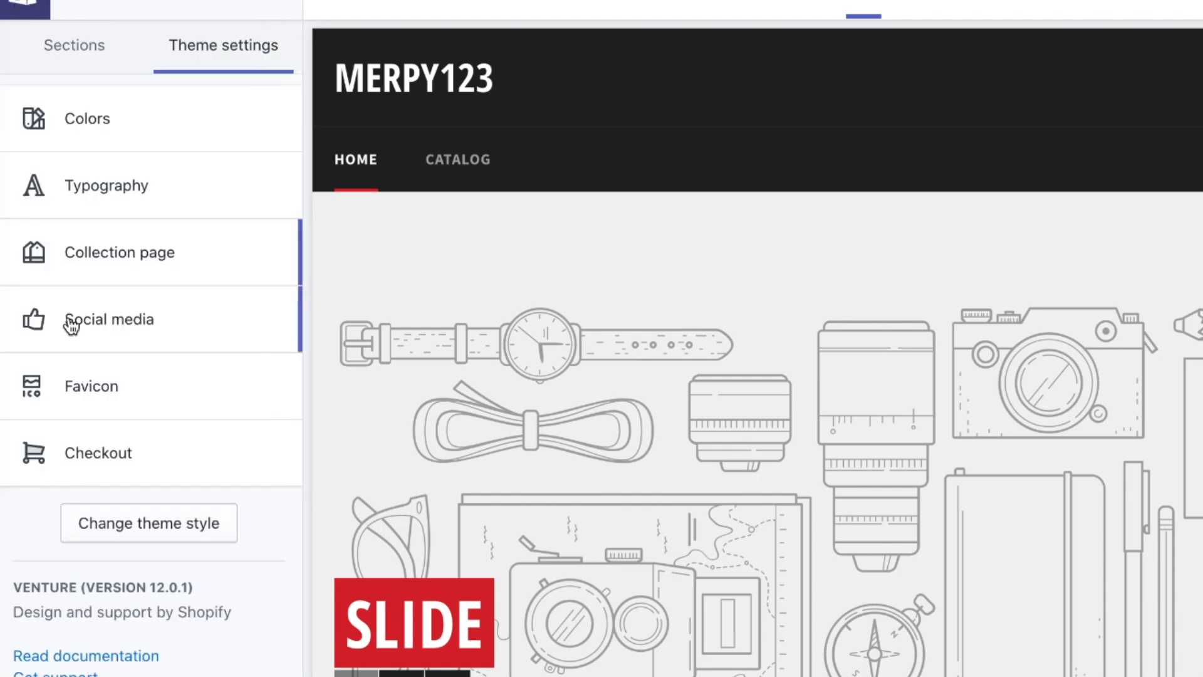
# Return to the section list and examine how the collection list and image with text sections appear on the home page.
pyautogui.click(86, 51)
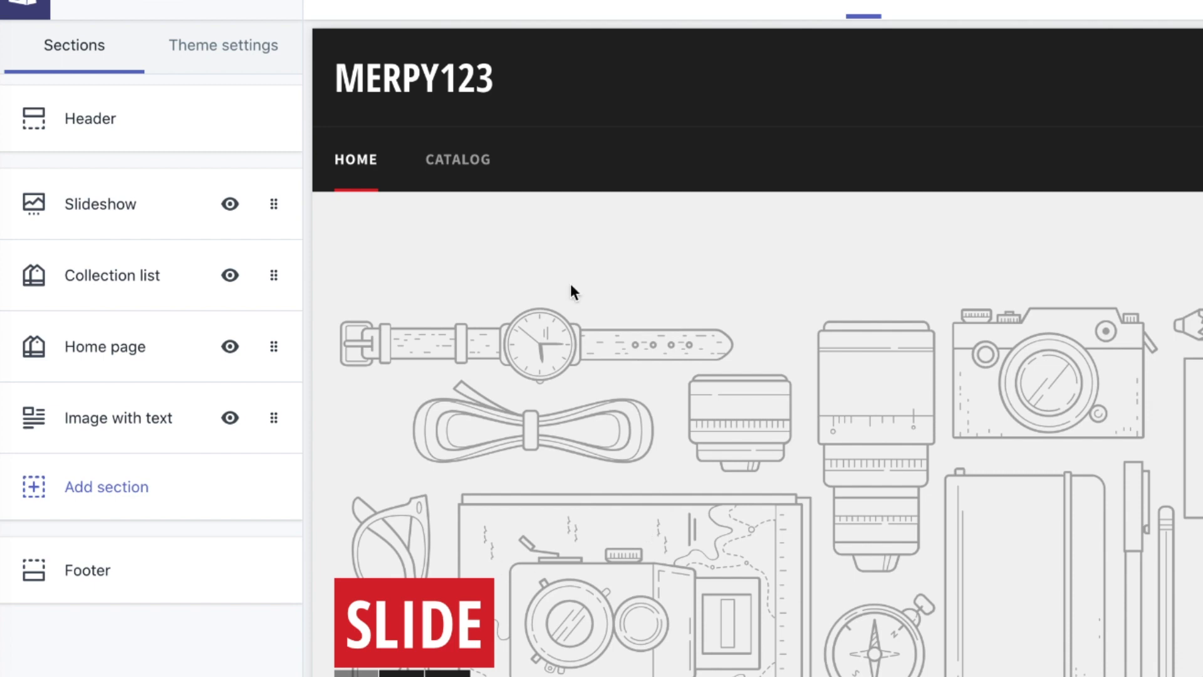
pyautogui.scroll(-8, 572, 289)
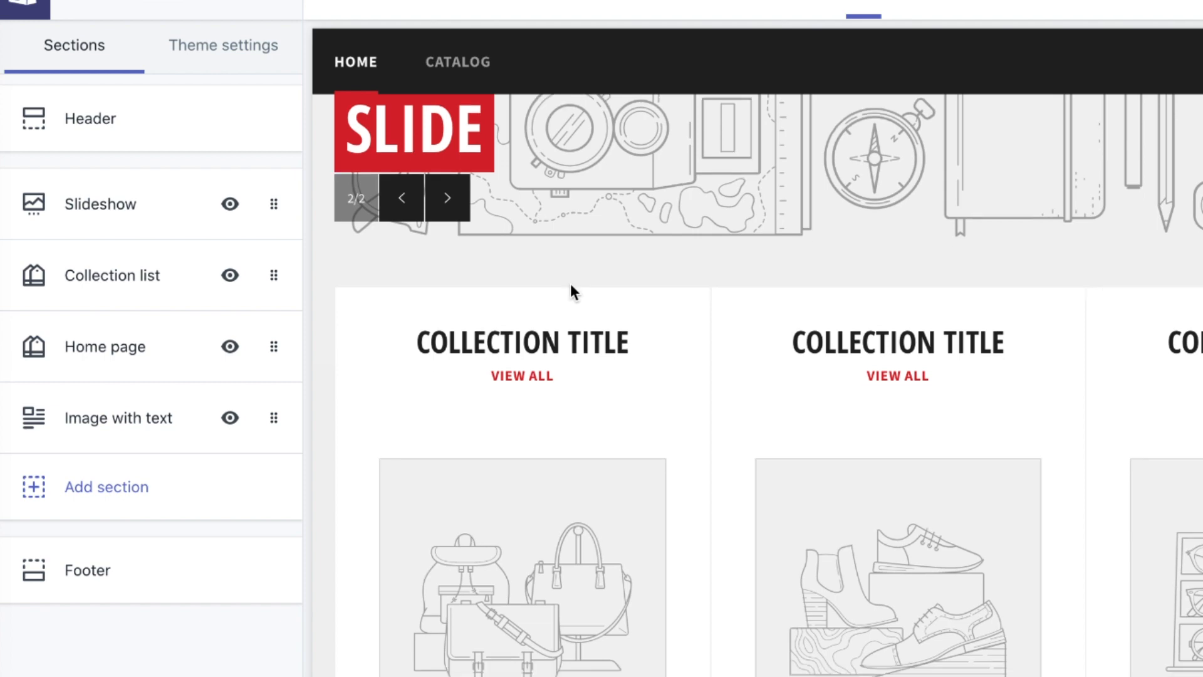
pyautogui.scroll(-7, 572, 301)
pyautogui.scroll(1, 574, 345)
pyautogui.click(574, 345)
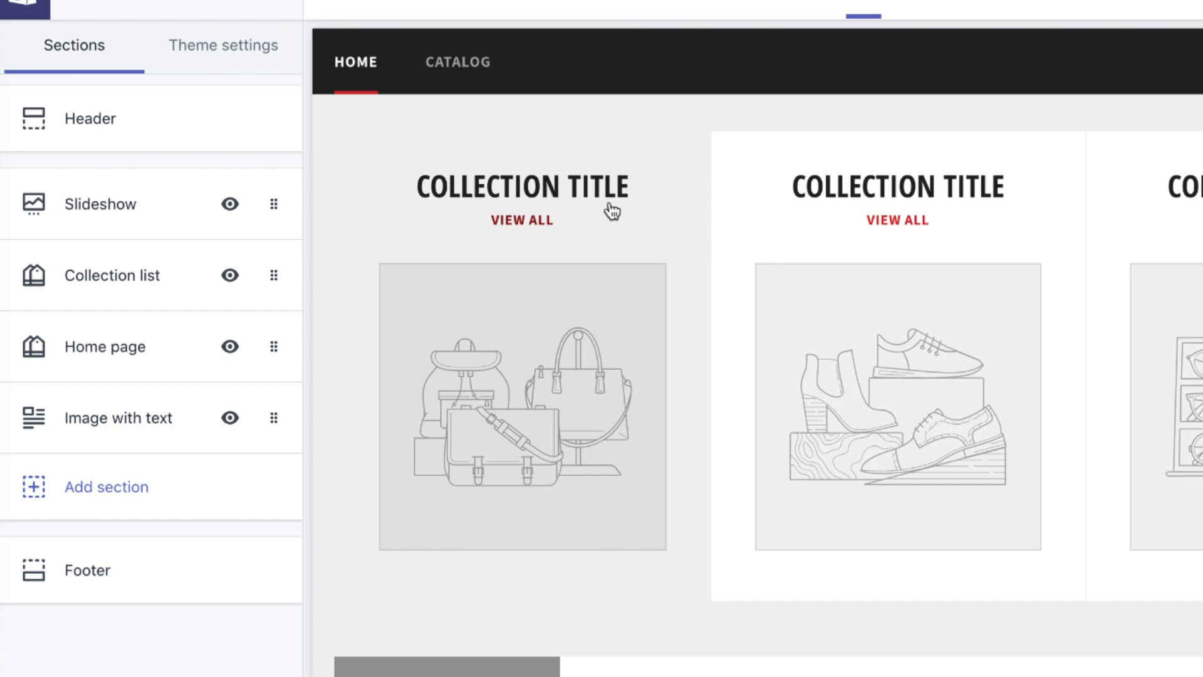
pyautogui.scroll(-12, 666, 236)
pyautogui.scroll(-5, 510, 446)
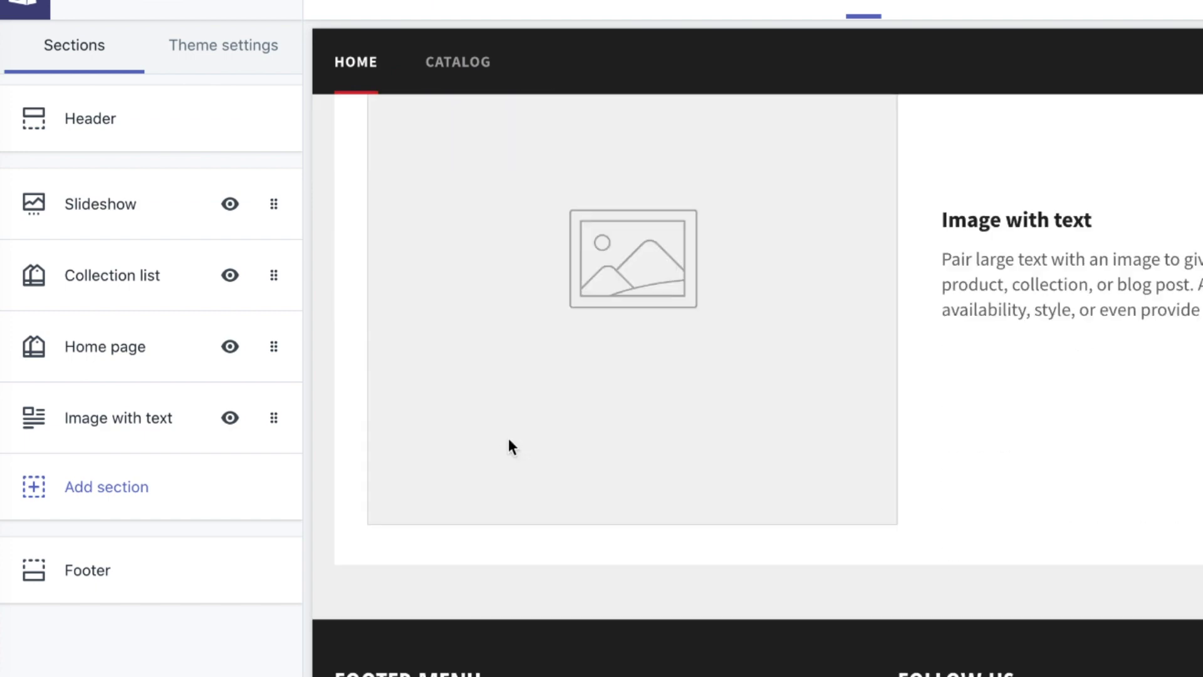
pyautogui.scroll(15, 593, 379)
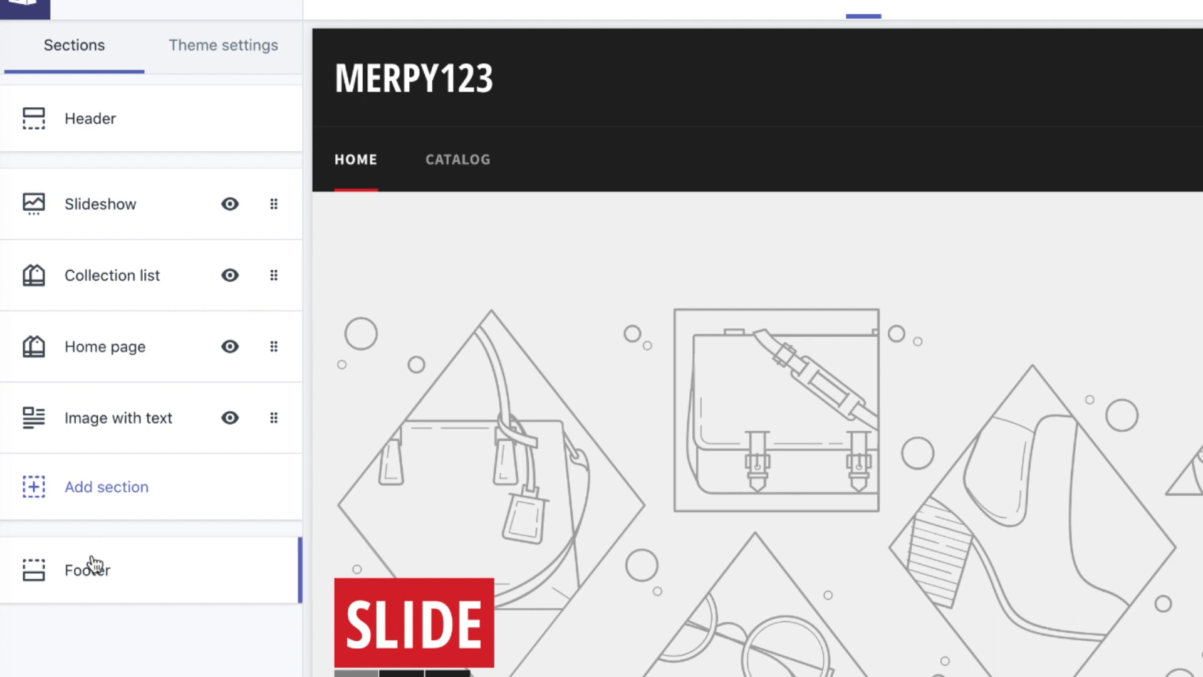
pyautogui.click(221, 47)
pyautogui.click(100, 49)
# Check Venture's home page in the mobile preview, compare it with the desktop preview, and leave the theme's editor.
pyautogui.click(825, 7)
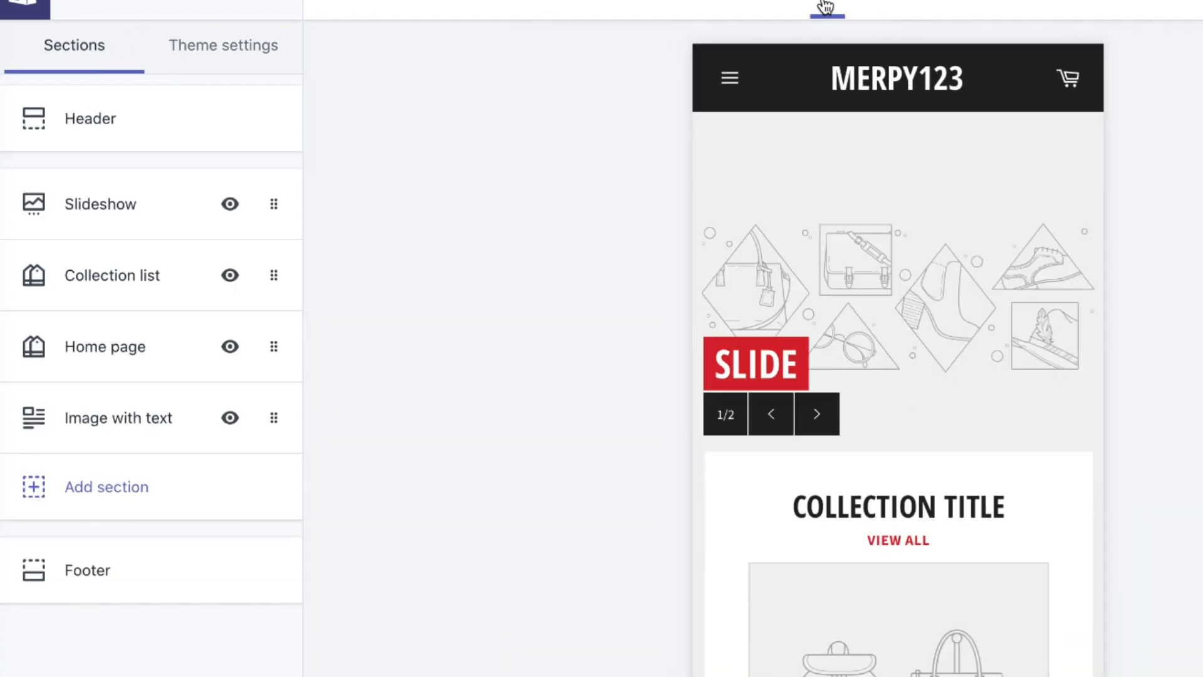
pyautogui.scroll(-5, 763, 188)
pyautogui.scroll(-10, 763, 188)
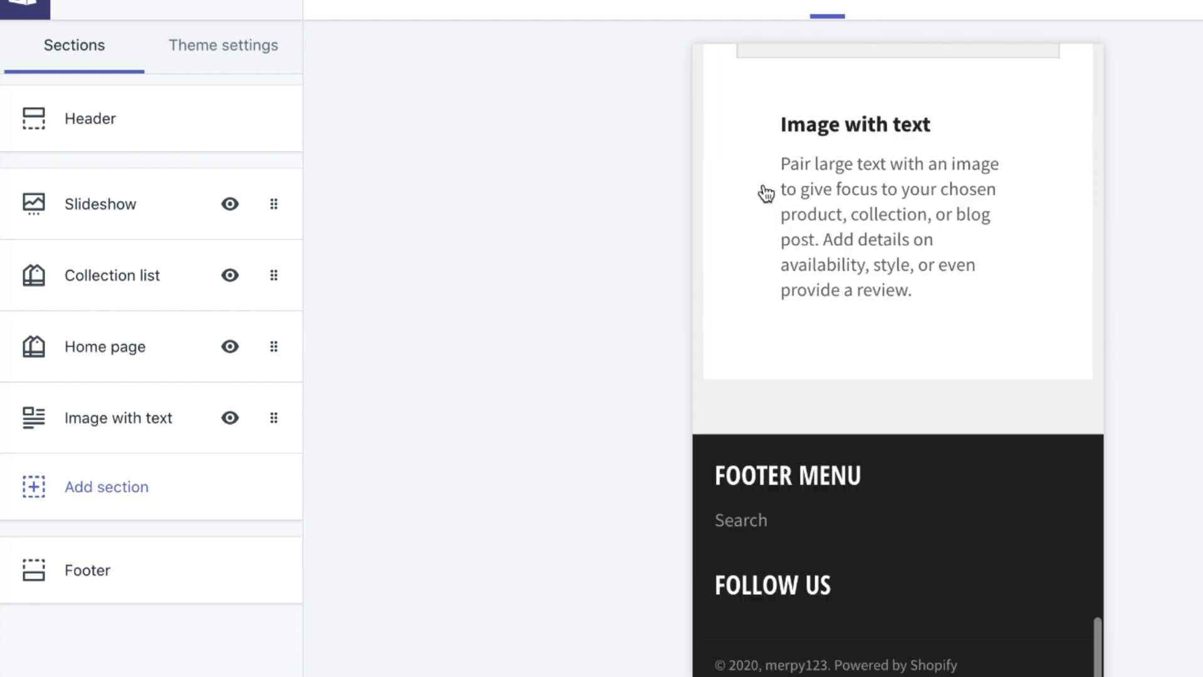
pyautogui.scroll(15, 764, 188)
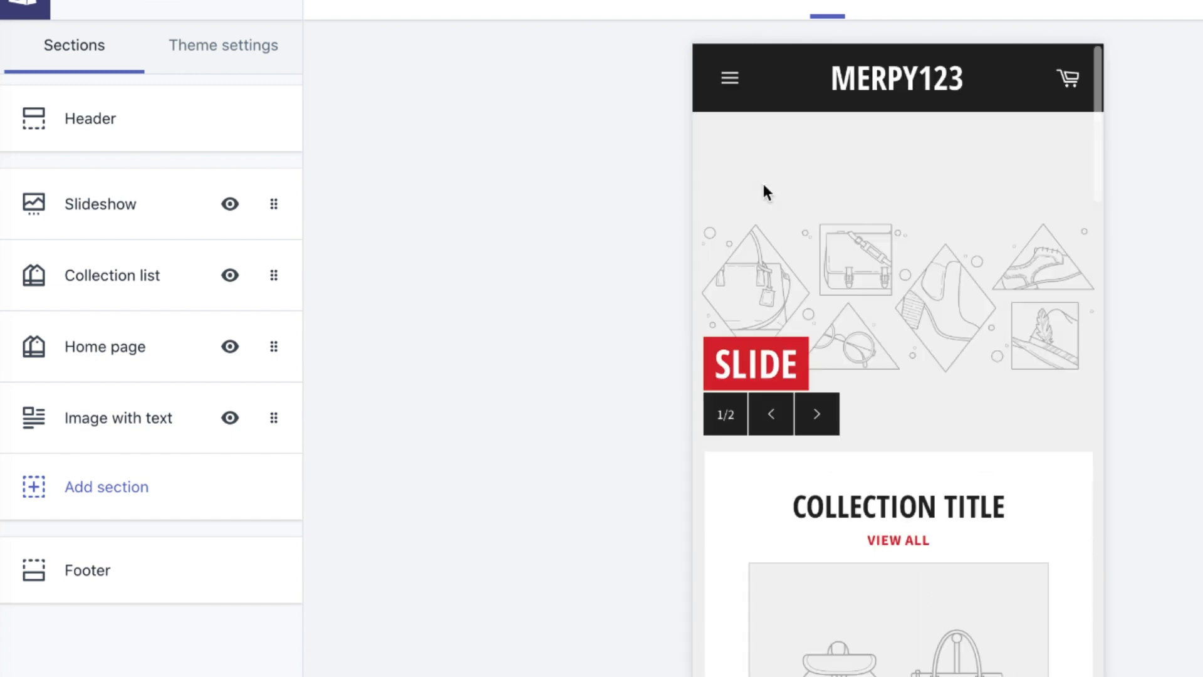
pyautogui.click(868, 8)
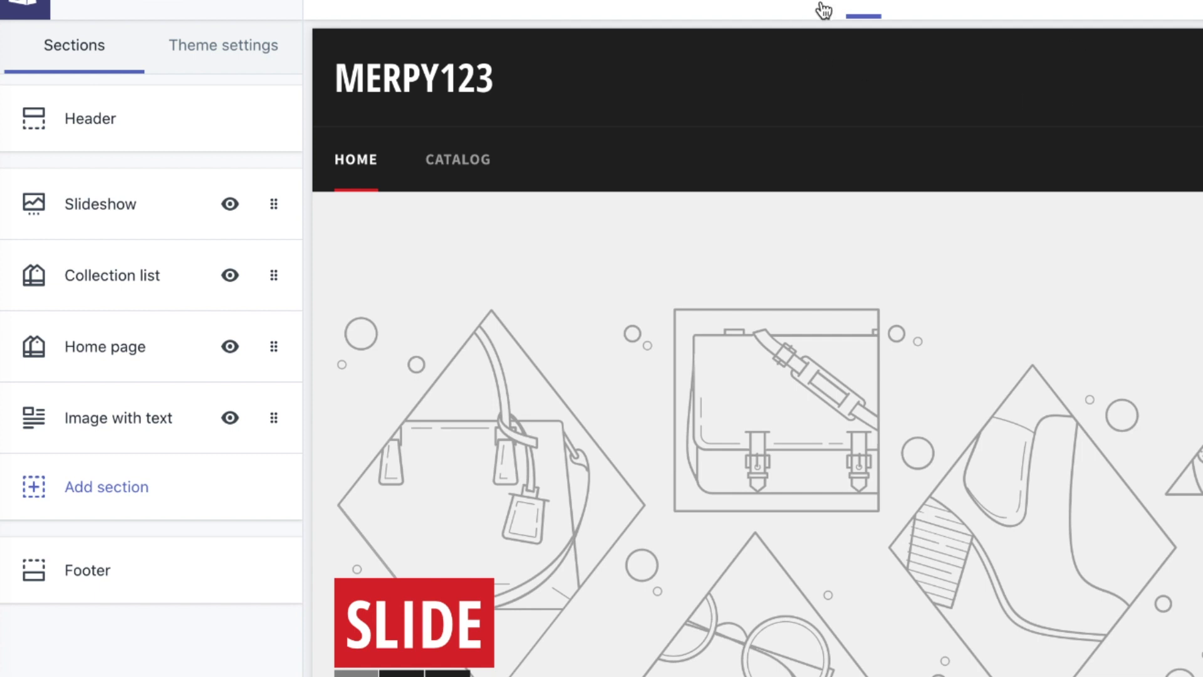
pyautogui.click(824, 10)
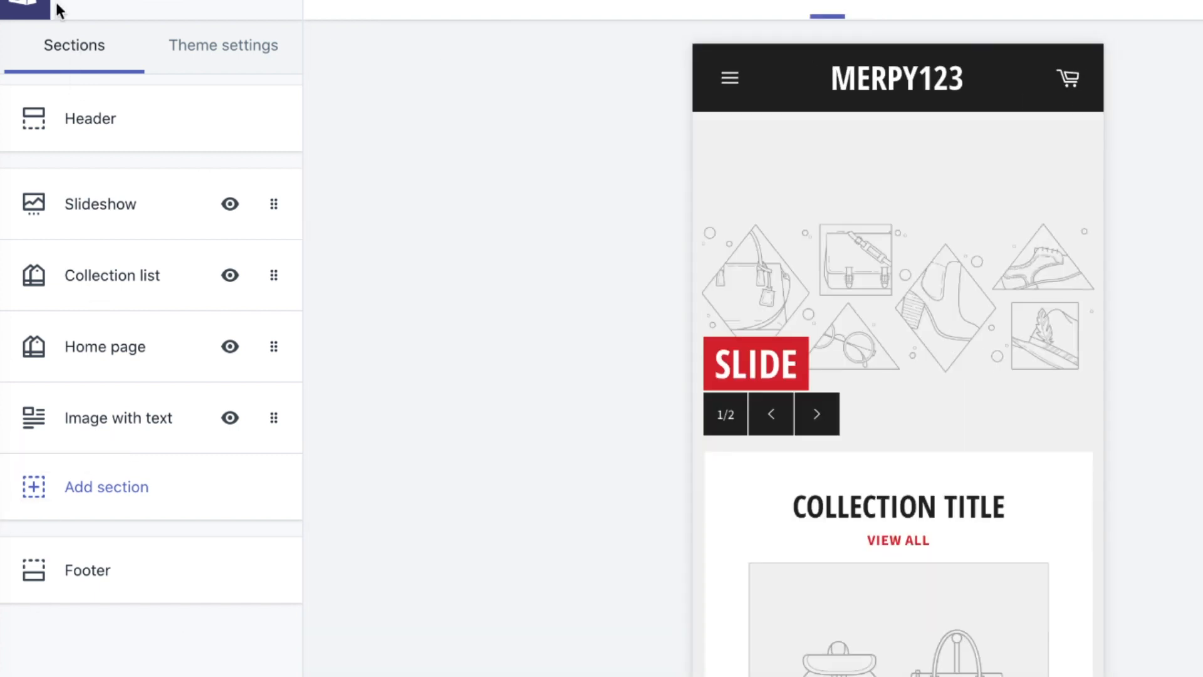
pyautogui.click(35, 3)
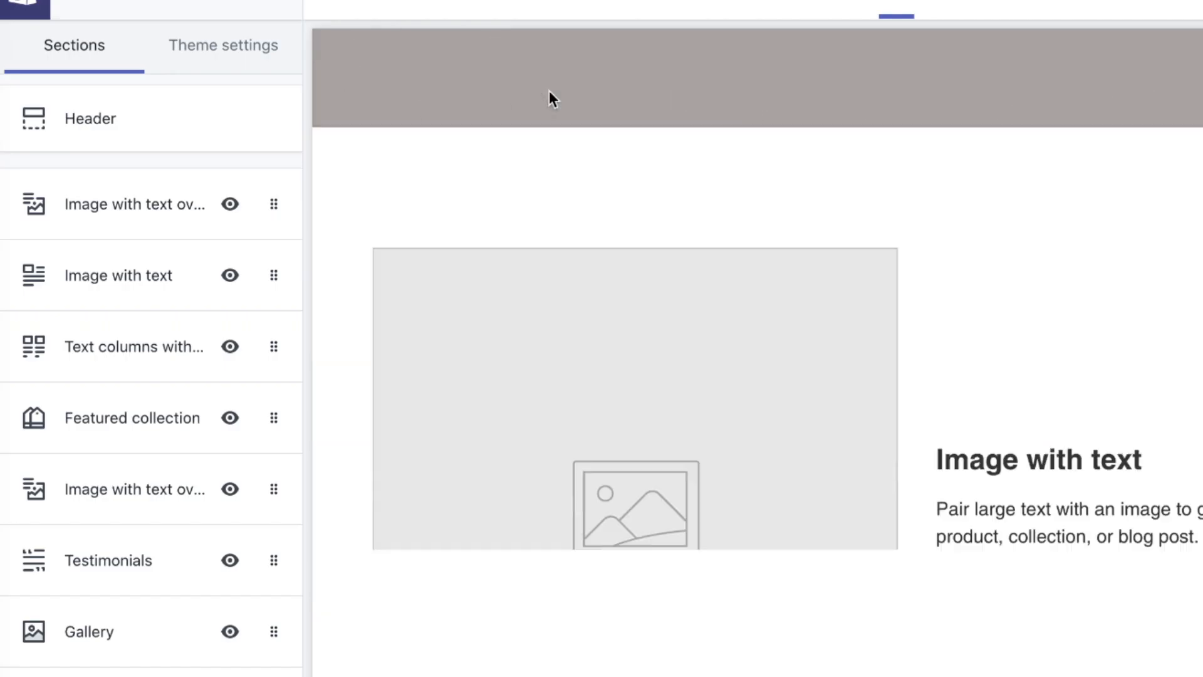
# Examine how the text columns, featured collection, image overlay, testimonials, gallery and footer sections appear in the home page preview.
pyautogui.scroll(-10, 548, 94)
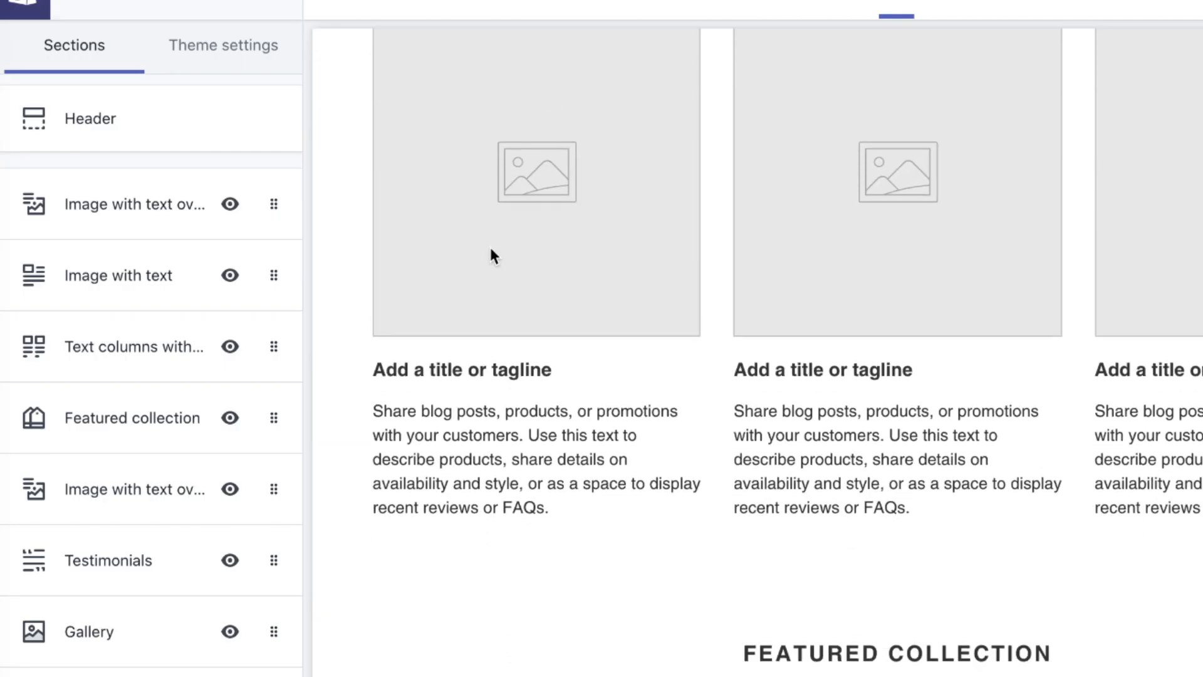
pyautogui.scroll(-12, 490, 247)
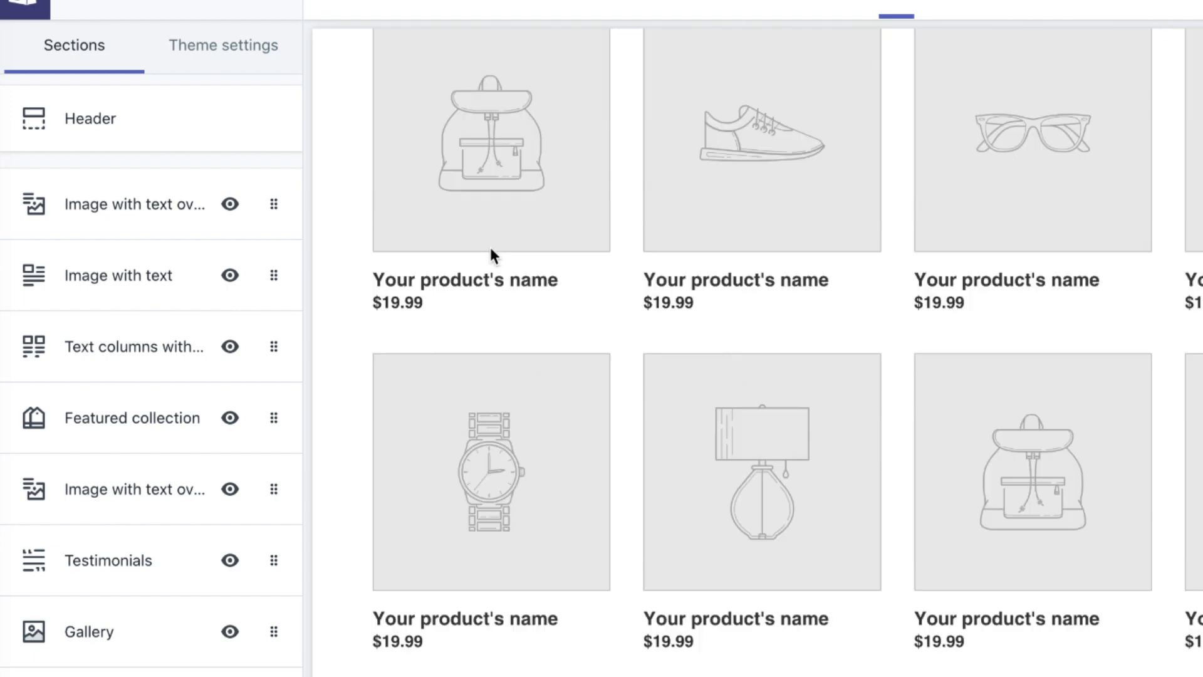
pyautogui.scroll(-10, 490, 247)
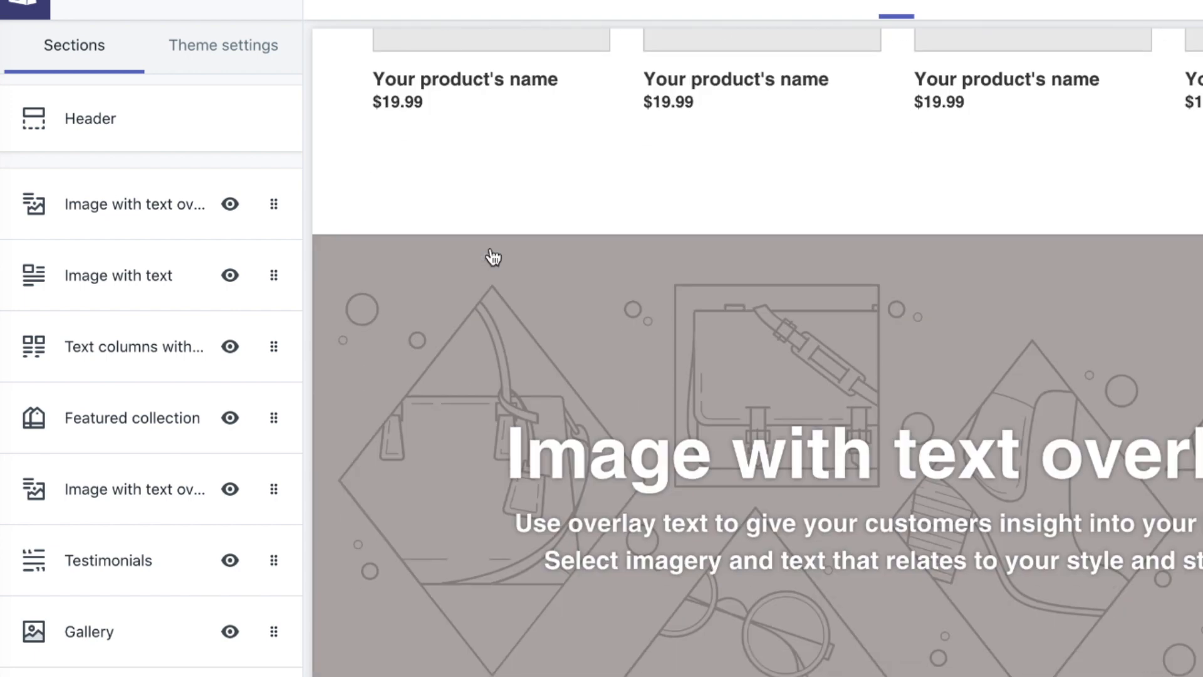
pyautogui.scroll(-15, 490, 248)
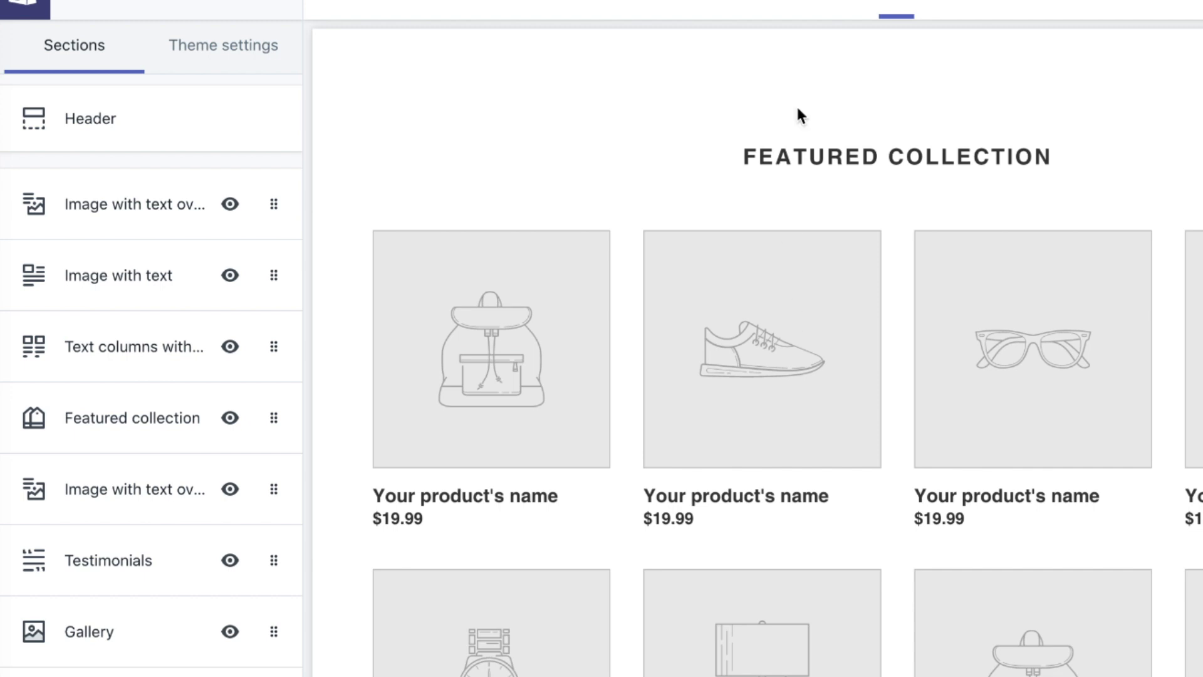
pyautogui.scroll(-5, 795, 104)
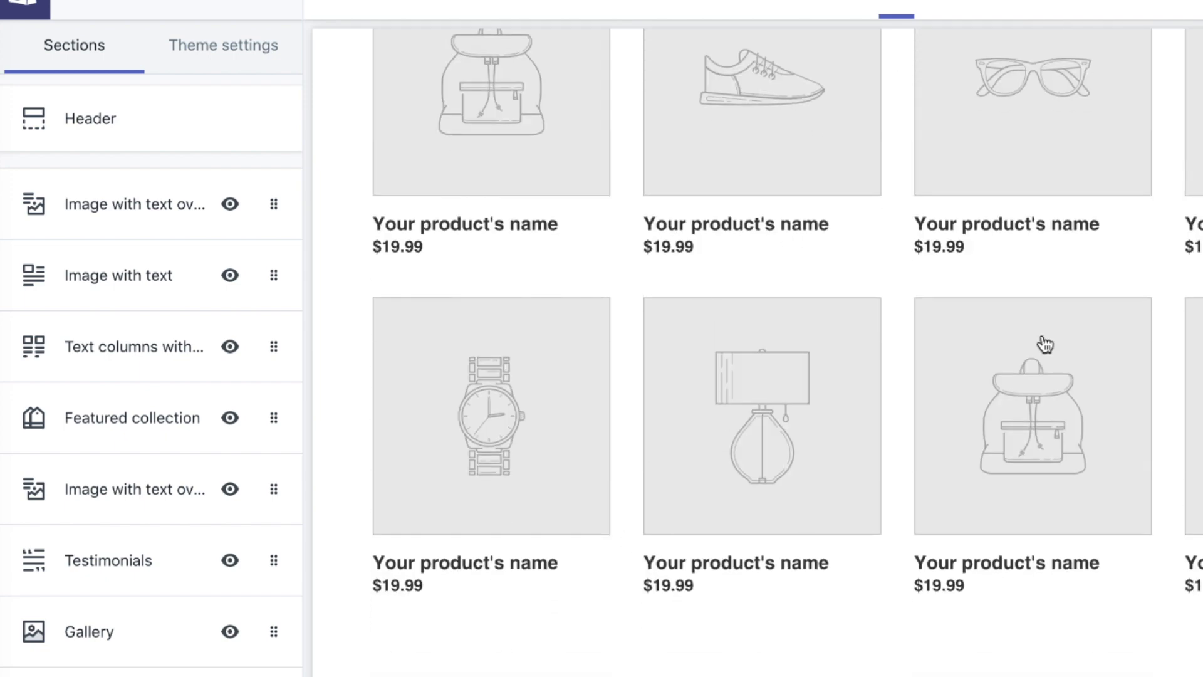
pyautogui.scroll(-12, 1078, 454)
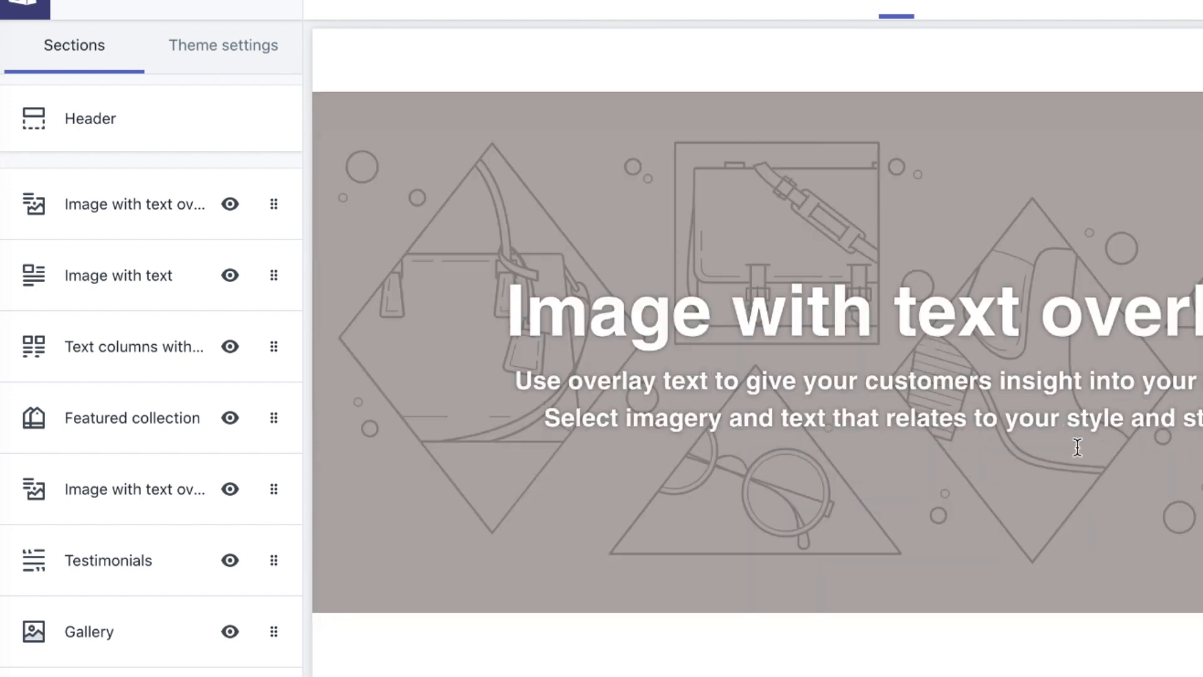
pyautogui.scroll(-14, 1077, 449)
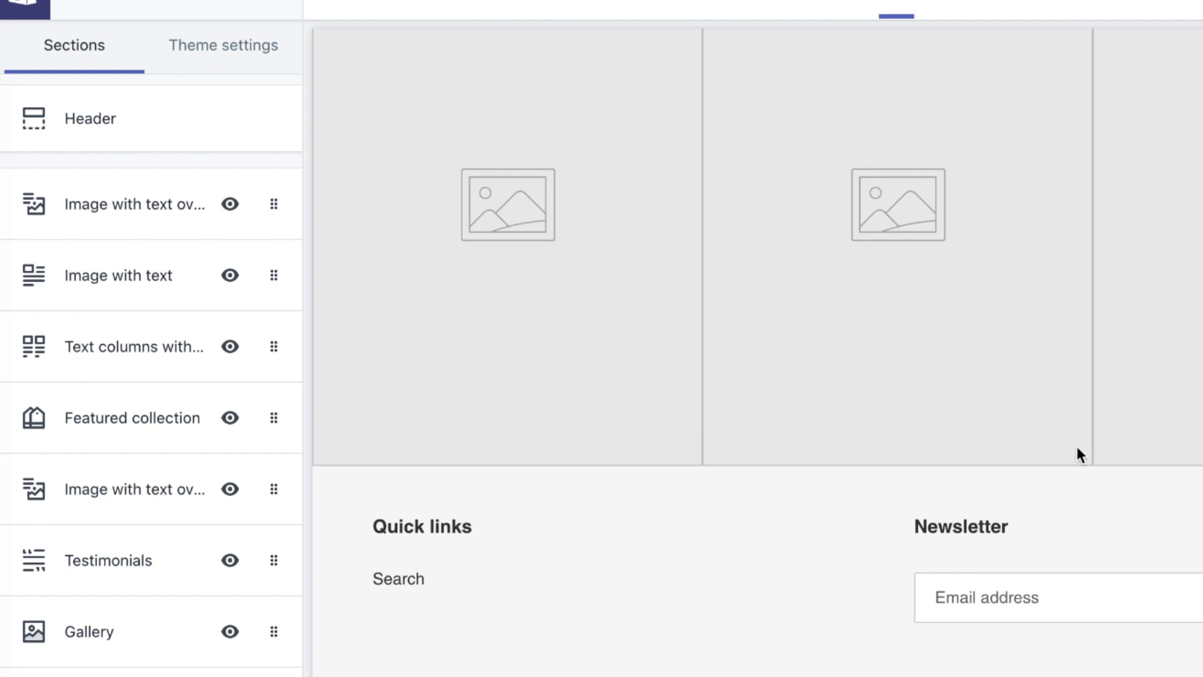
pyautogui.scroll(7, 927, 240)
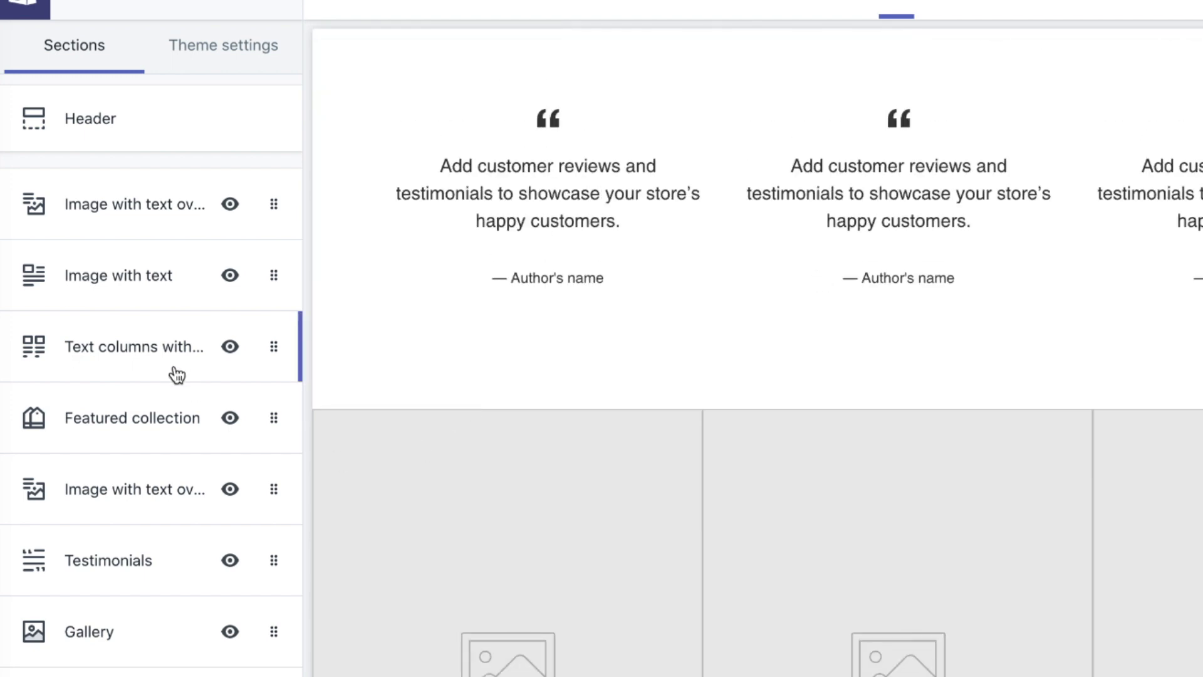
# Choose the Home page collection as the source for the Featured collection section.
pyautogui.click(159, 420)
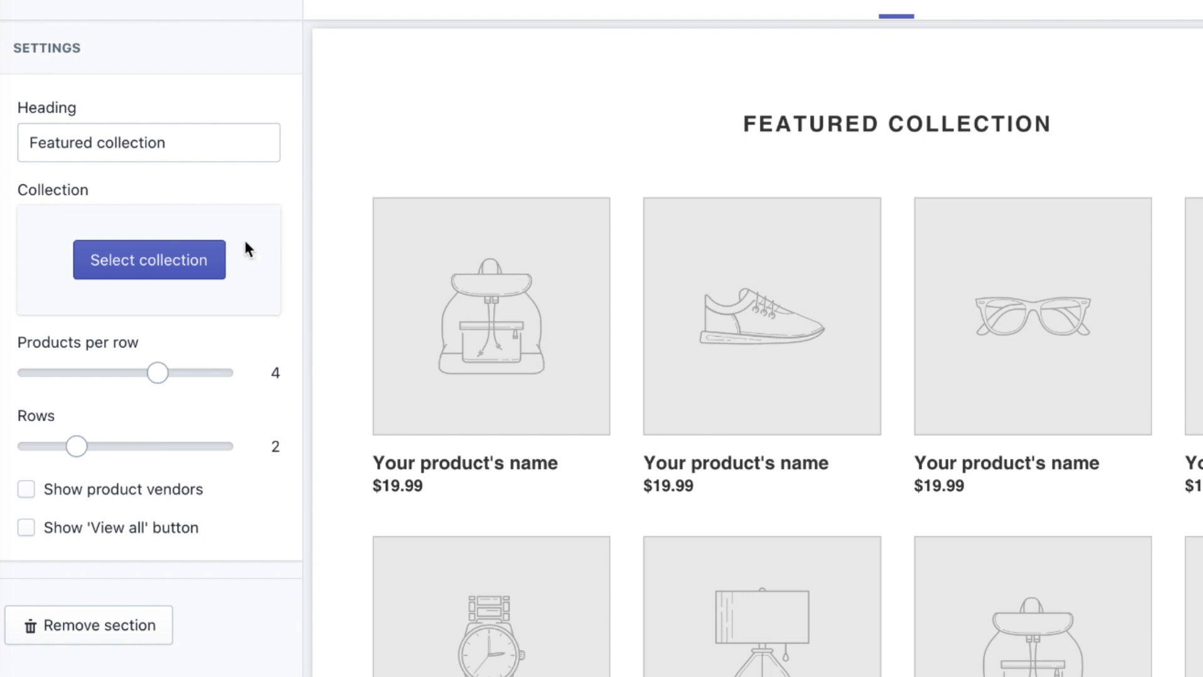
pyautogui.click(182, 259)
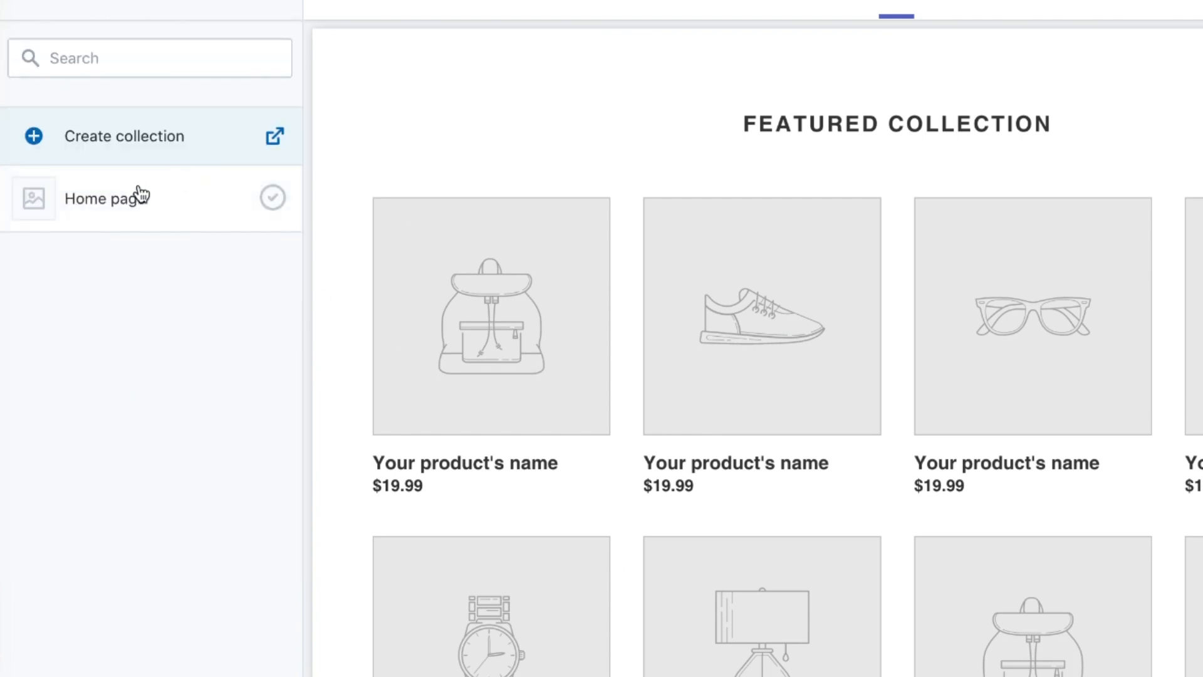
pyautogui.click(195, 204)
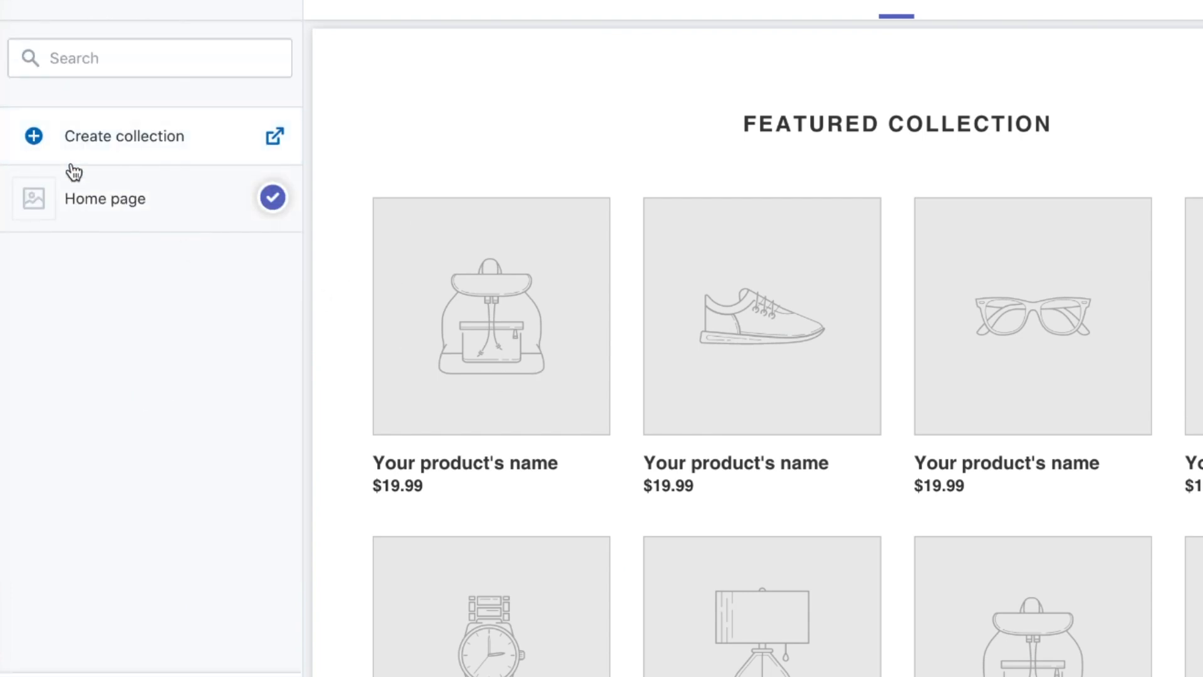
# Open the form for creating a collection and review its title, description, image and collection type fields.
pyautogui.click(32, 136)
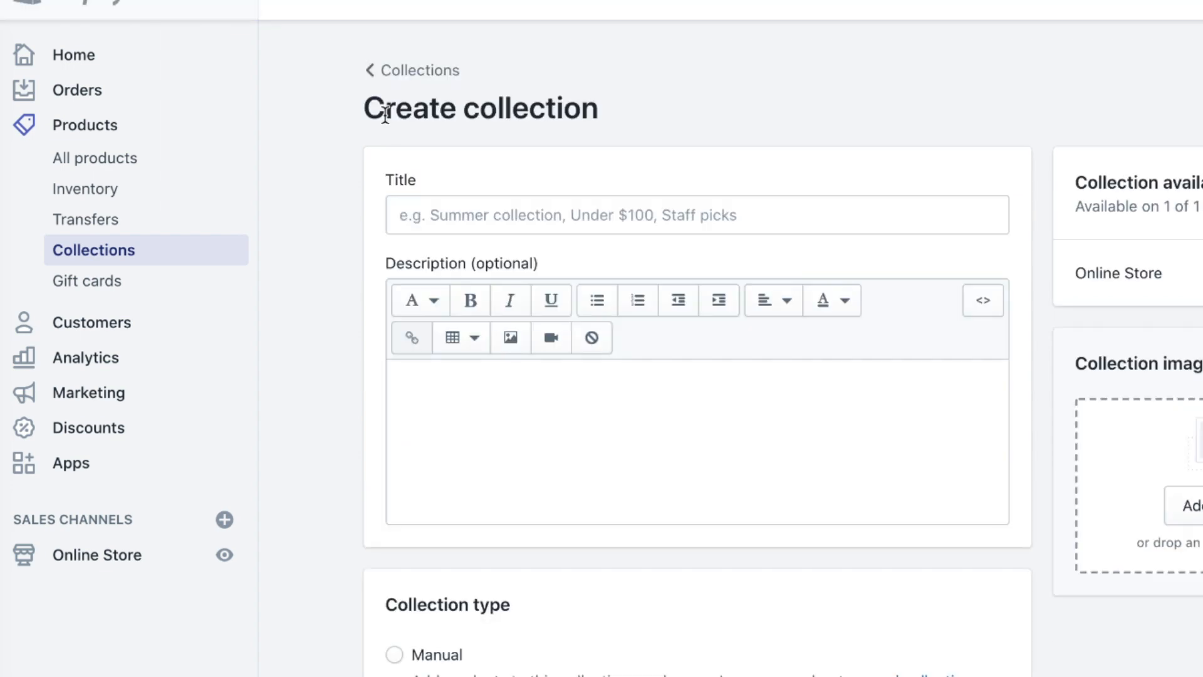
pyautogui.click(459, 210)
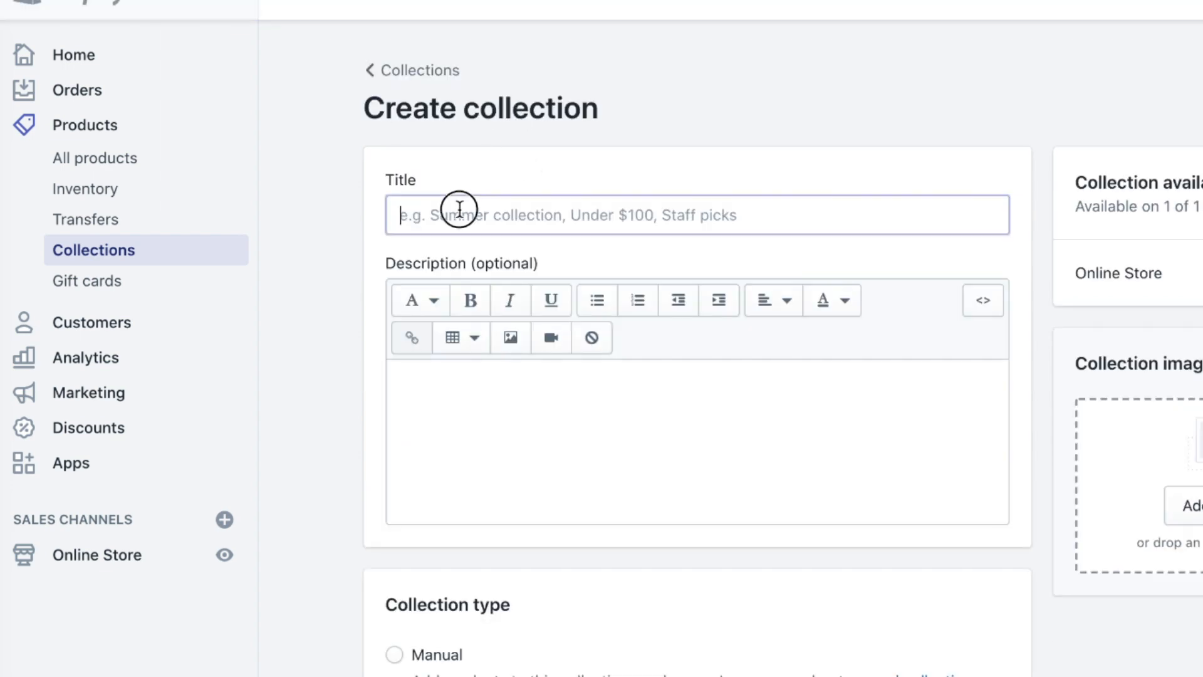
pyautogui.click(414, 460)
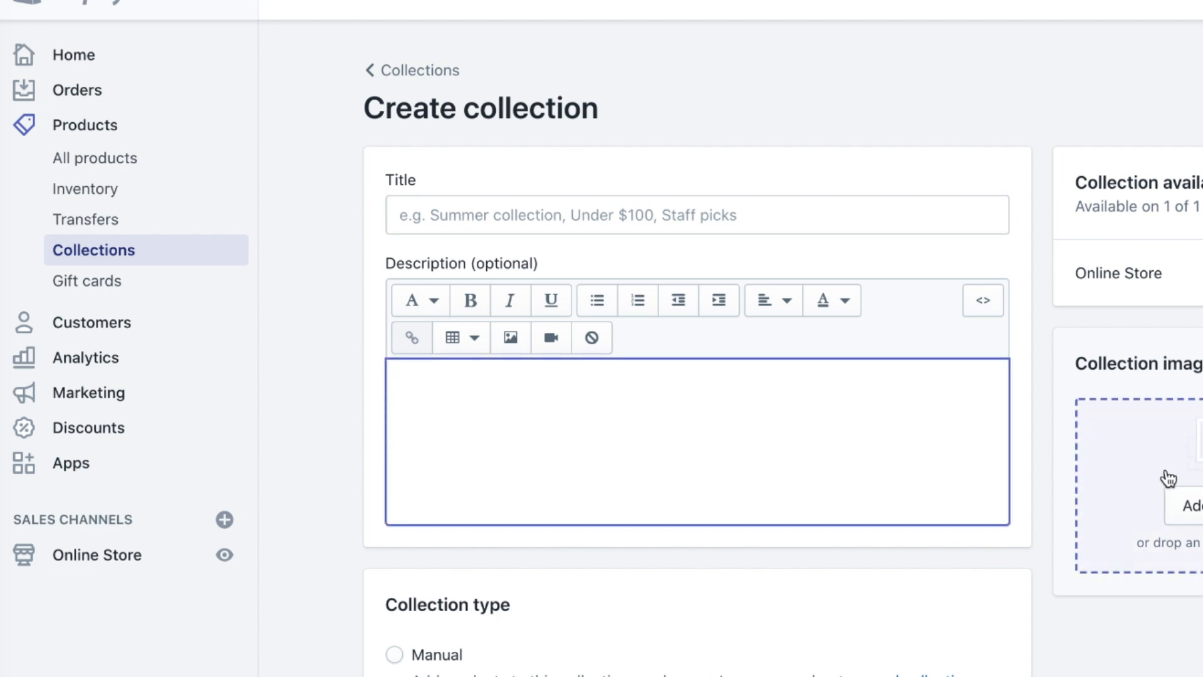
pyautogui.scroll(-5, 1058, 534)
pyautogui.scroll(-4, 615, 405)
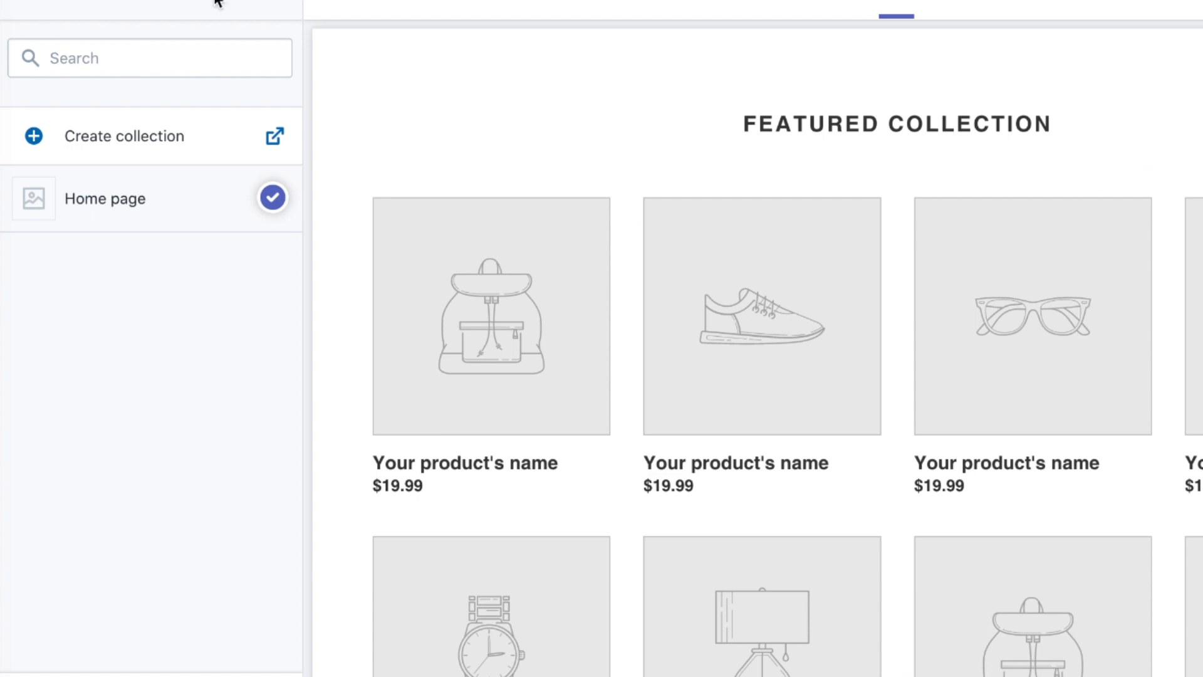
# Preview the store's Password page, Collection pages and Collections list in the theme editor.
pyautogui.click(389, 1)
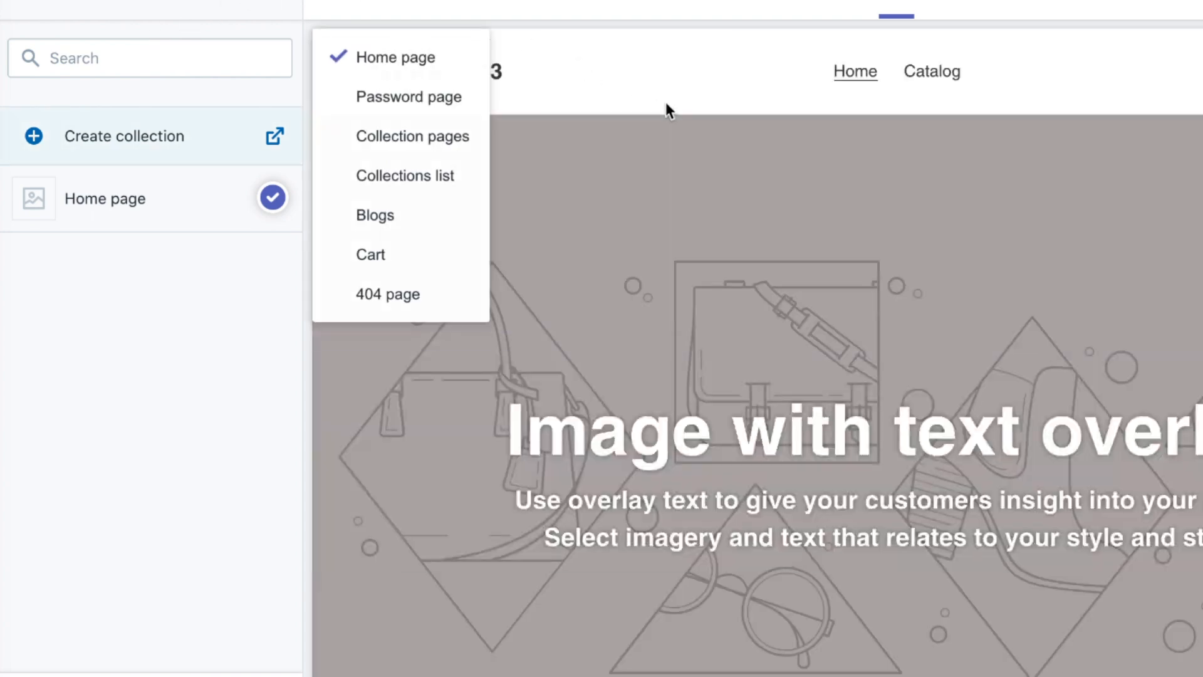
pyautogui.click(421, 103)
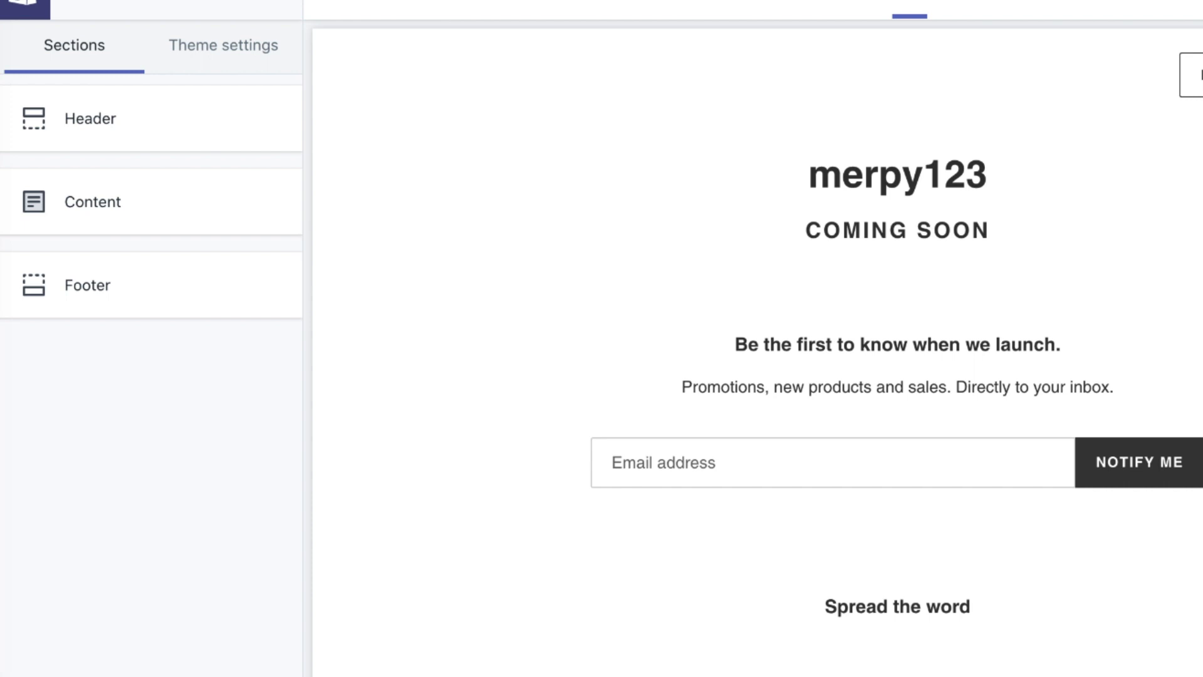
pyautogui.click(376, 3)
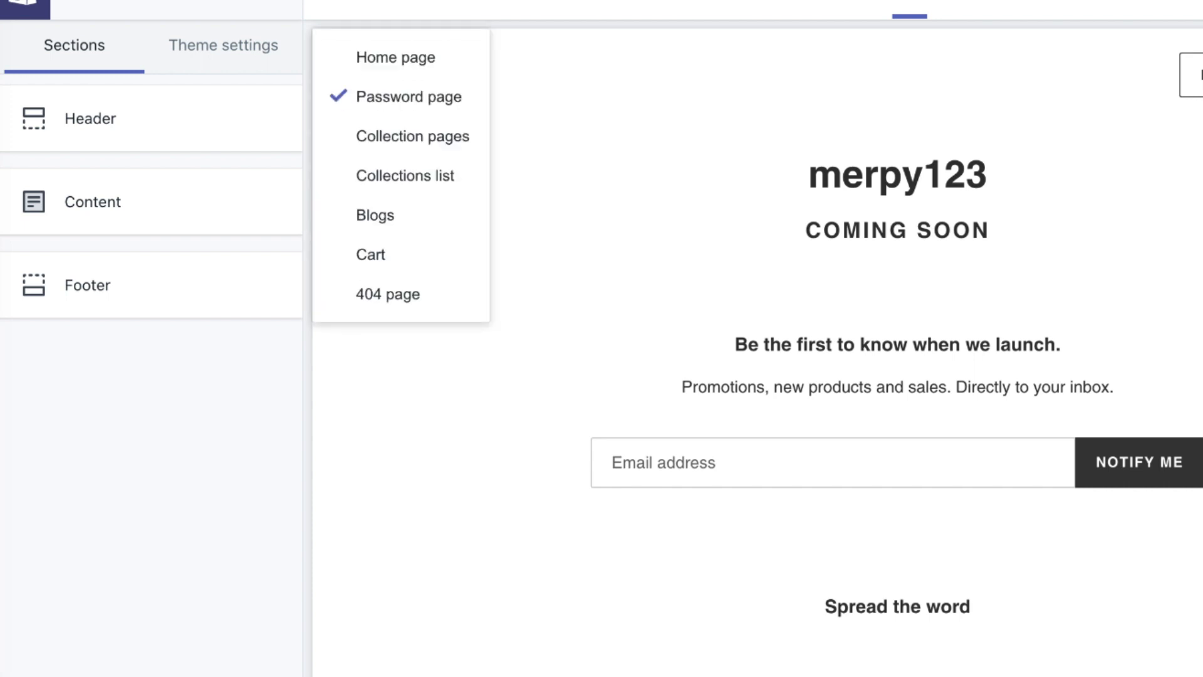
pyautogui.click(404, 137)
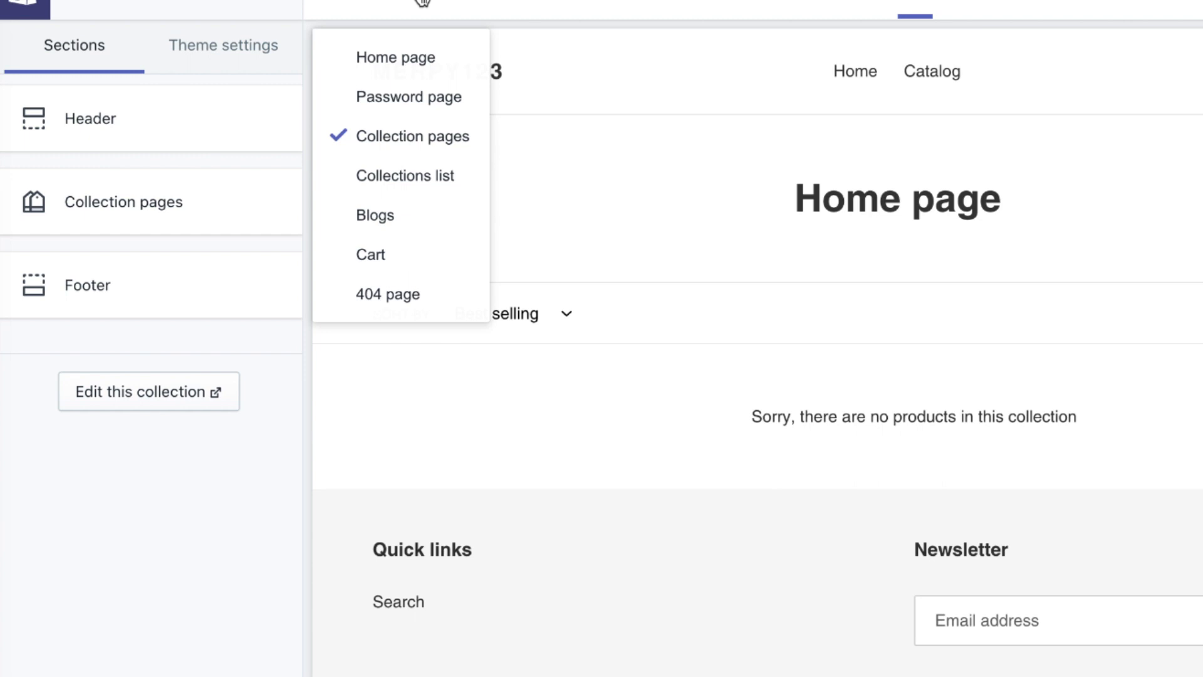
pyautogui.click(384, 177)
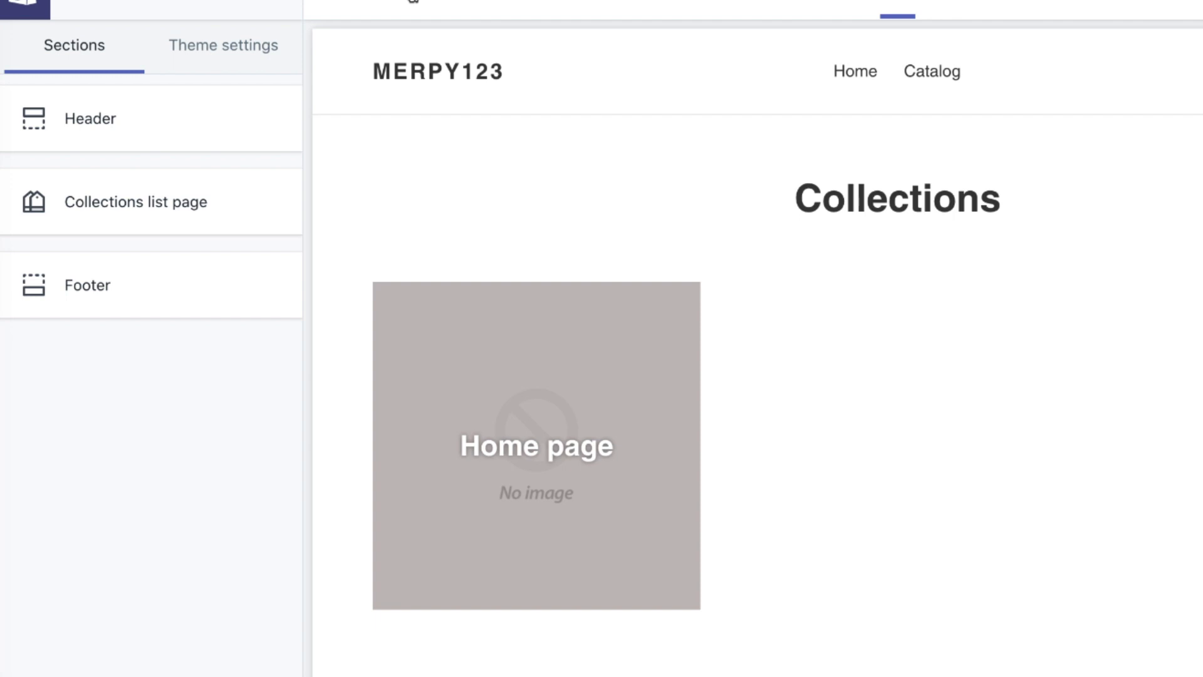
# Preview the Blogs, Cart and 404 page templates, and return to the Home page preview.
pyautogui.click(413, 2)
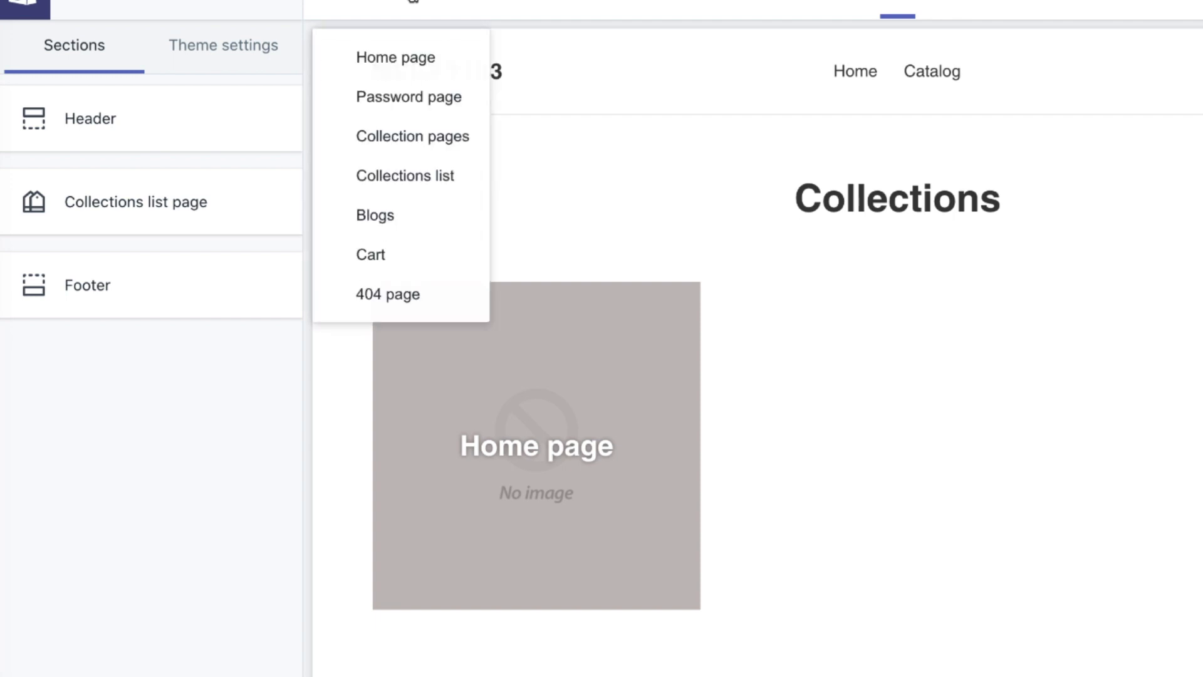
pyautogui.click(370, 230)
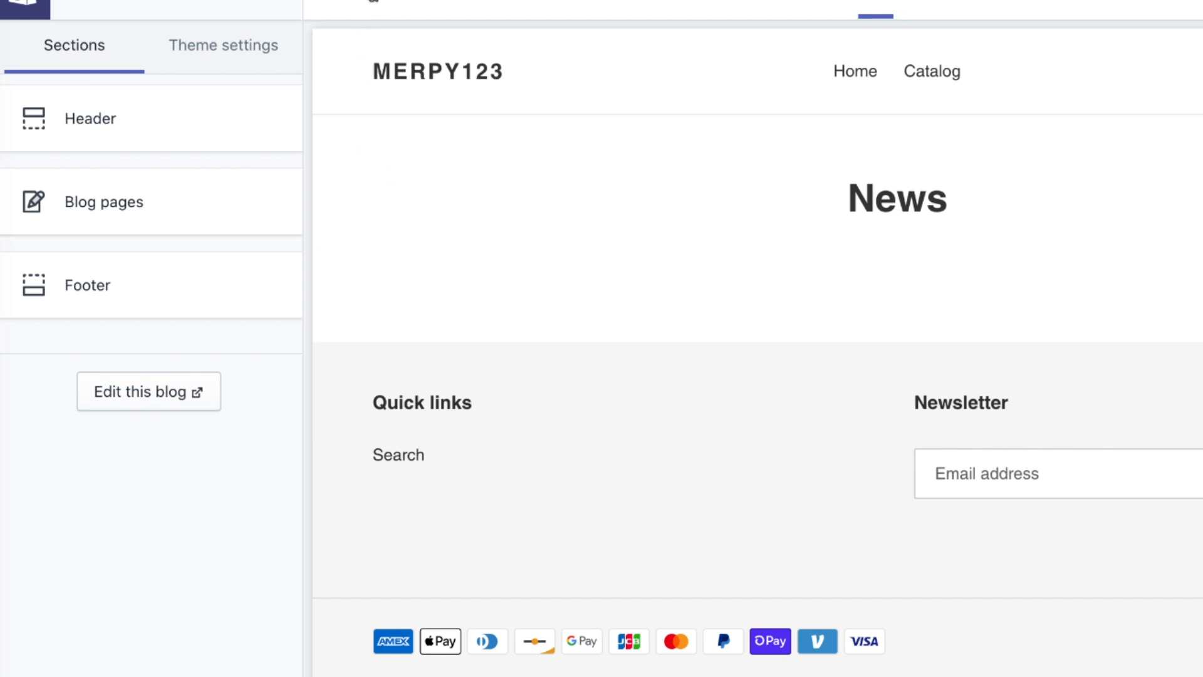
pyautogui.click(374, 0)
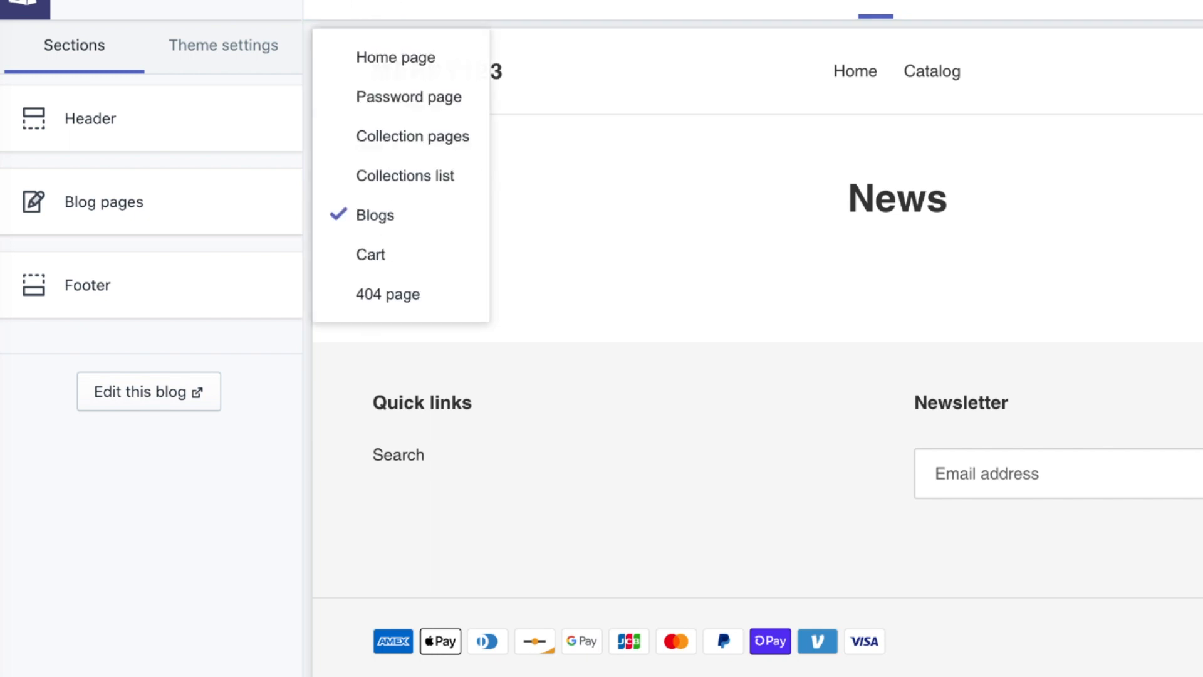
pyautogui.click(351, 254)
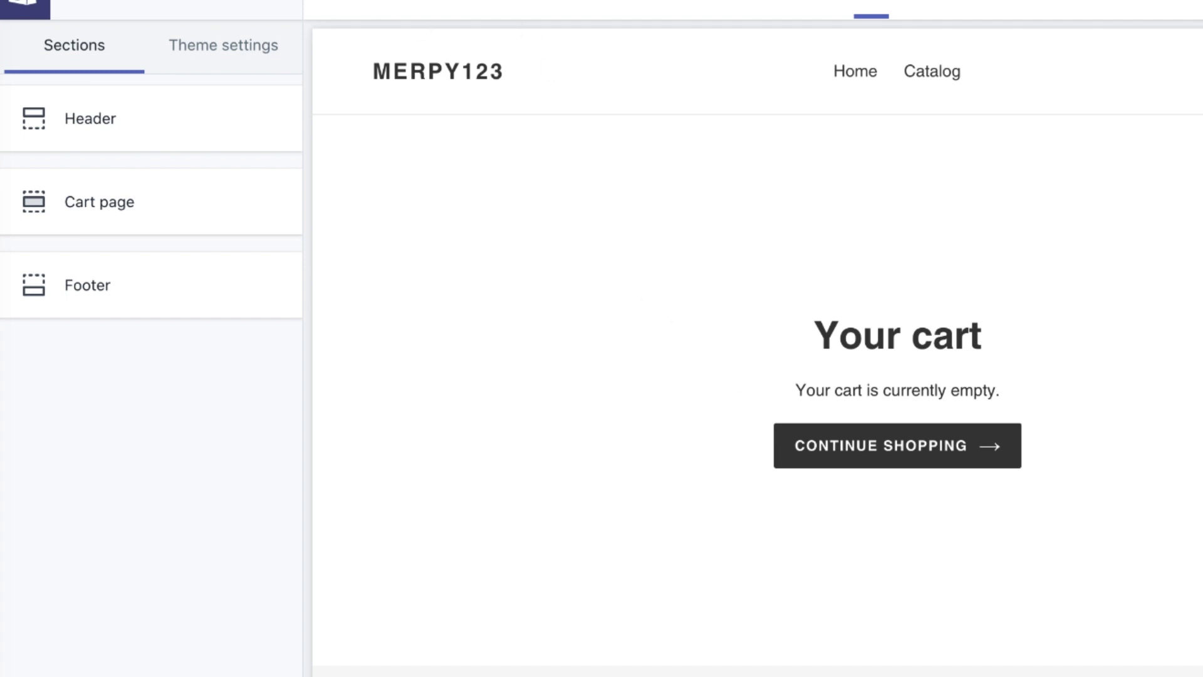
pyautogui.click(366, 1)
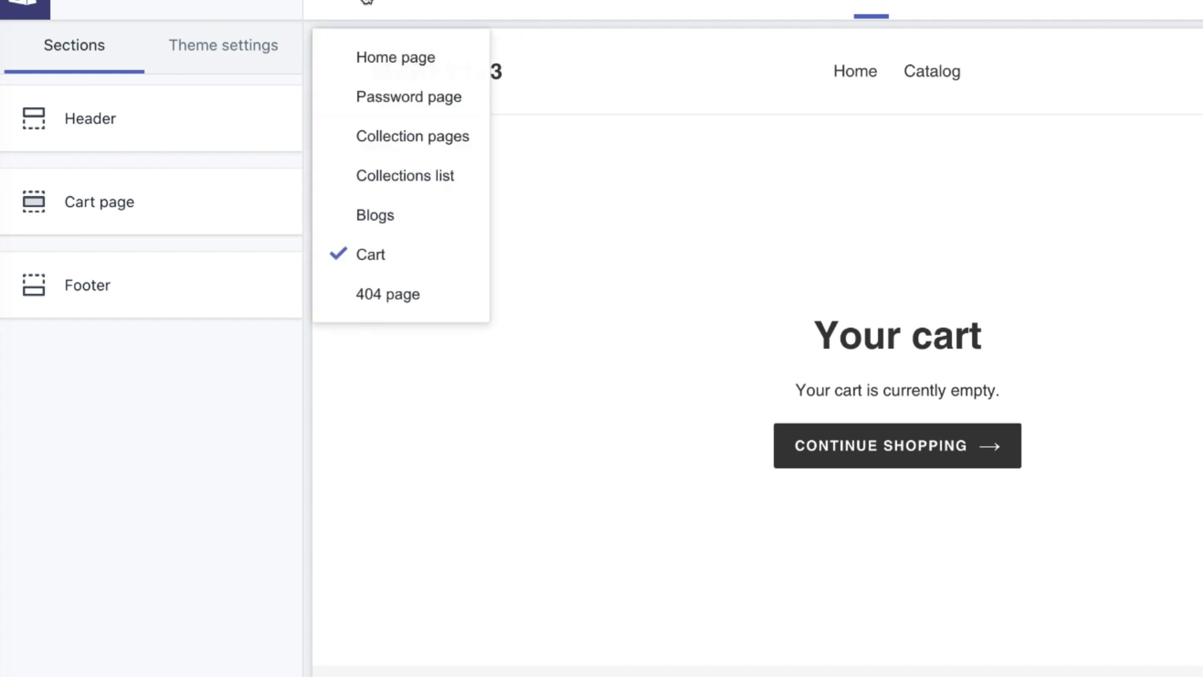
pyautogui.click(364, 295)
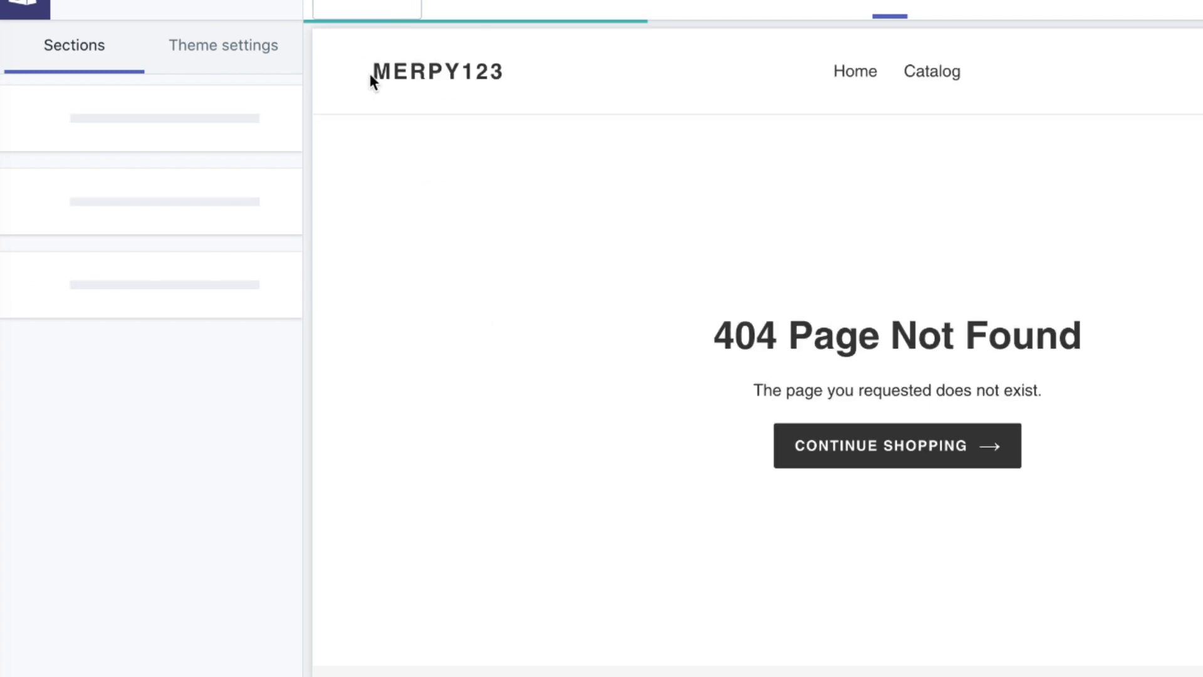
pyautogui.click(361, 5)
pyautogui.click(365, 50)
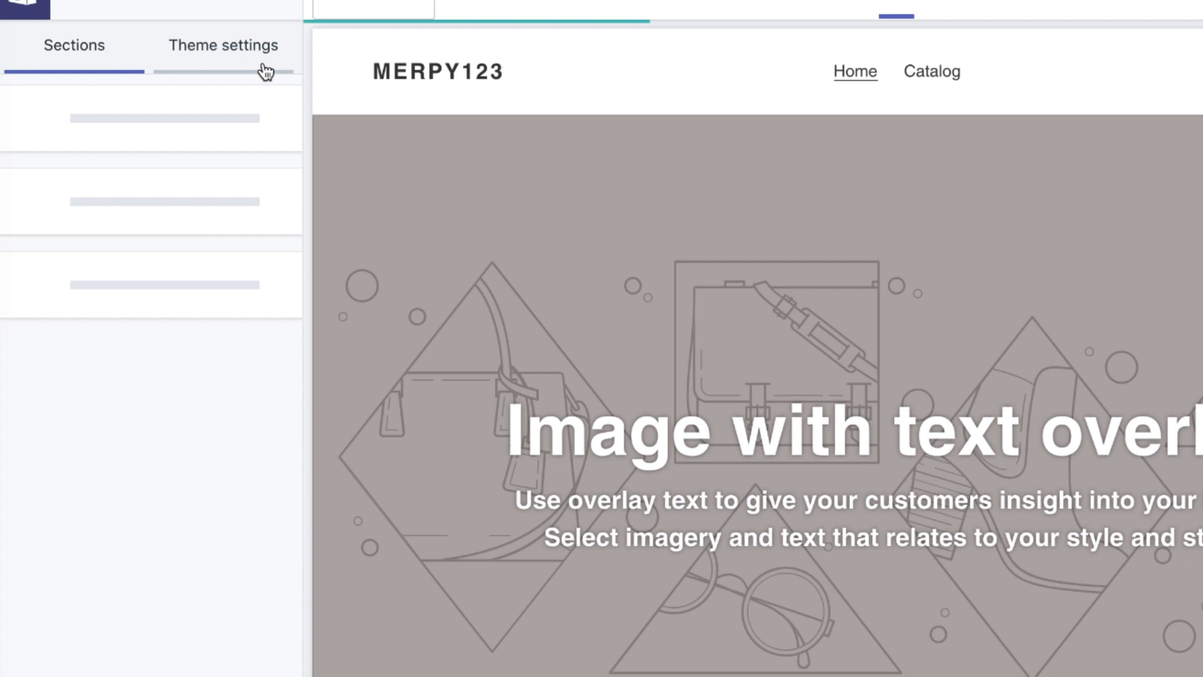
# Review the categories in Debut's theme settings and leave the theme editor.
pyautogui.click(250, 59)
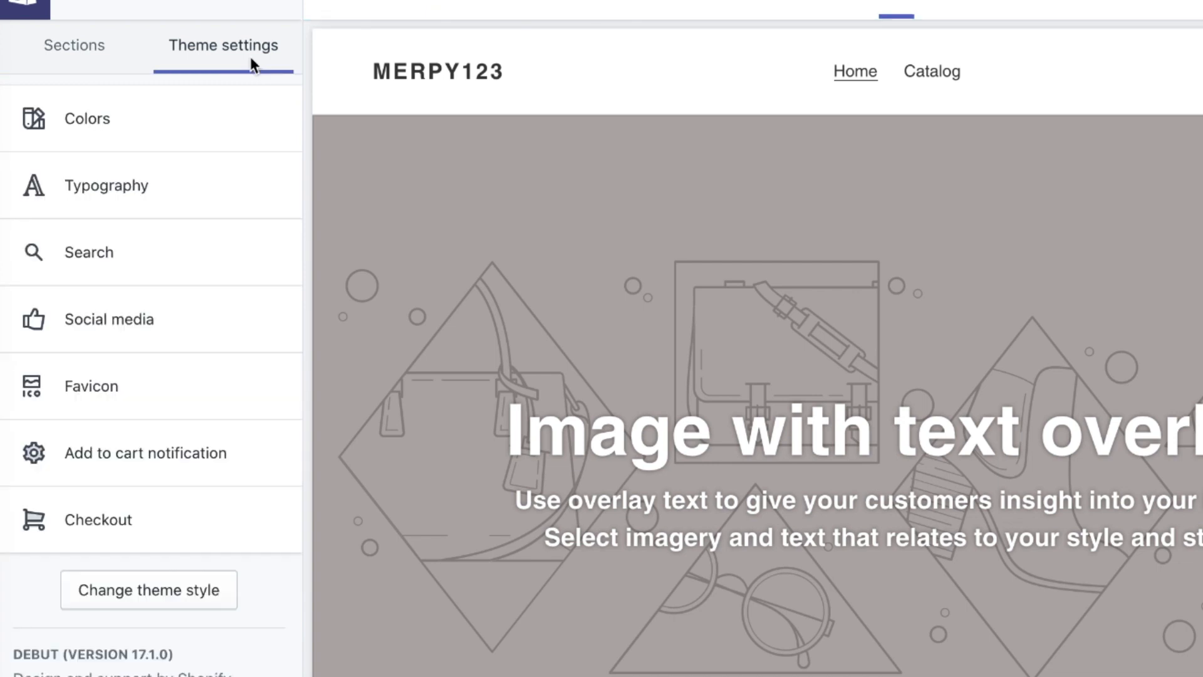
pyautogui.scroll(-1, 157, 172)
pyautogui.scroll(1, 156, 168)
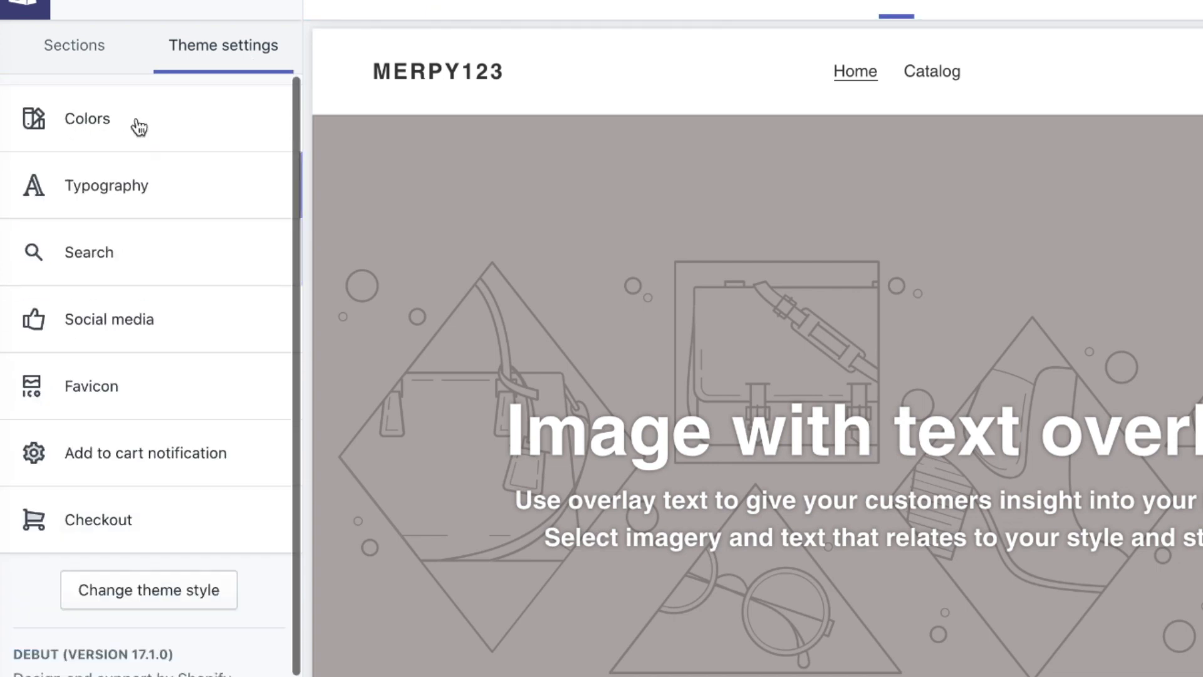
pyautogui.click(46, 3)
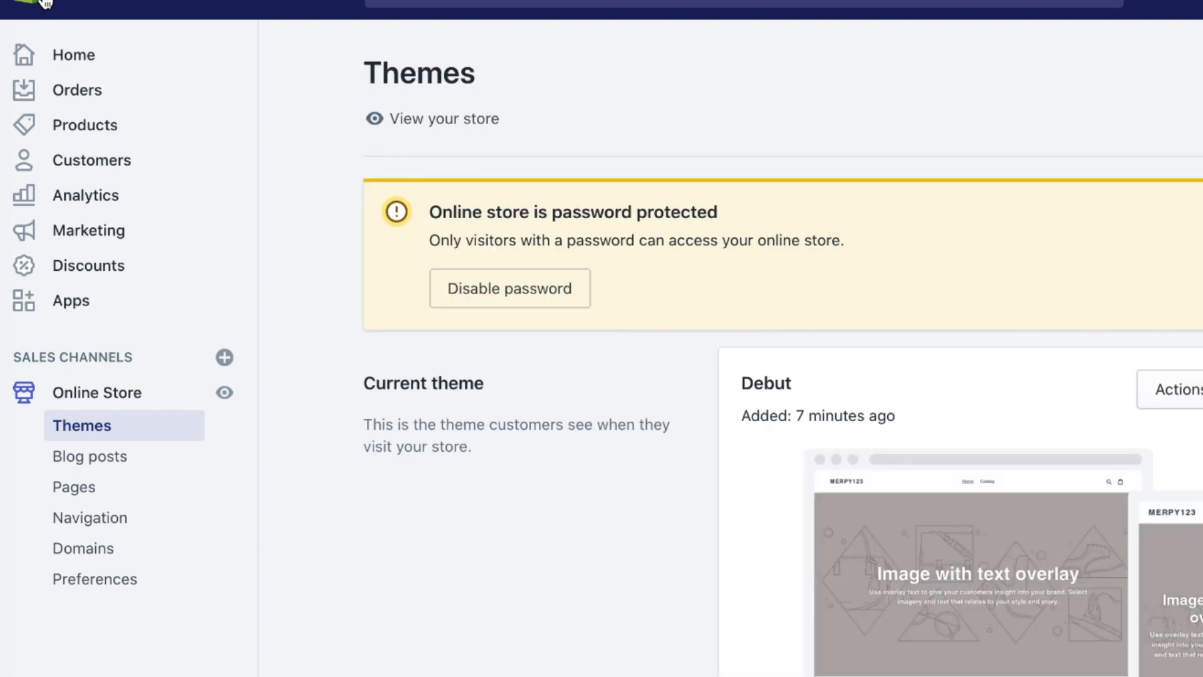
# View the online store from the Themes page and examine its home page sections with the current theme.
pyautogui.scroll(-5, 667, 273)
pyautogui.scroll(5, 596, 180)
pyautogui.click(437, 116)
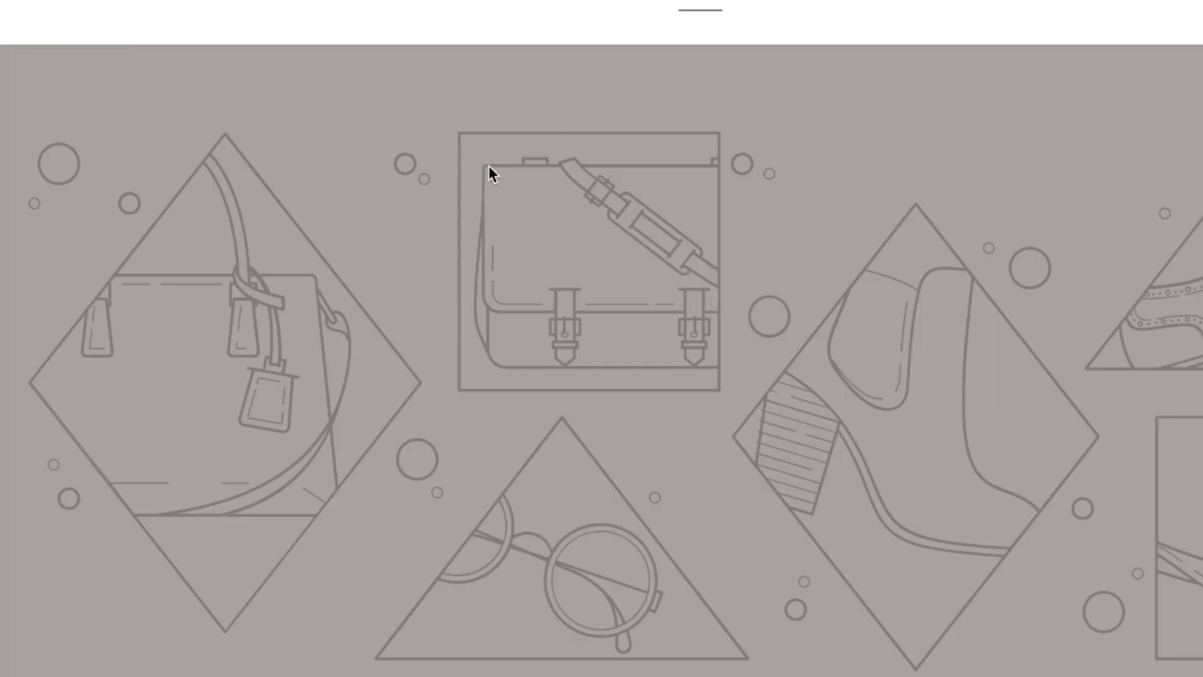
pyautogui.scroll(-10, 489, 169)
pyautogui.scroll(-20, 489, 166)
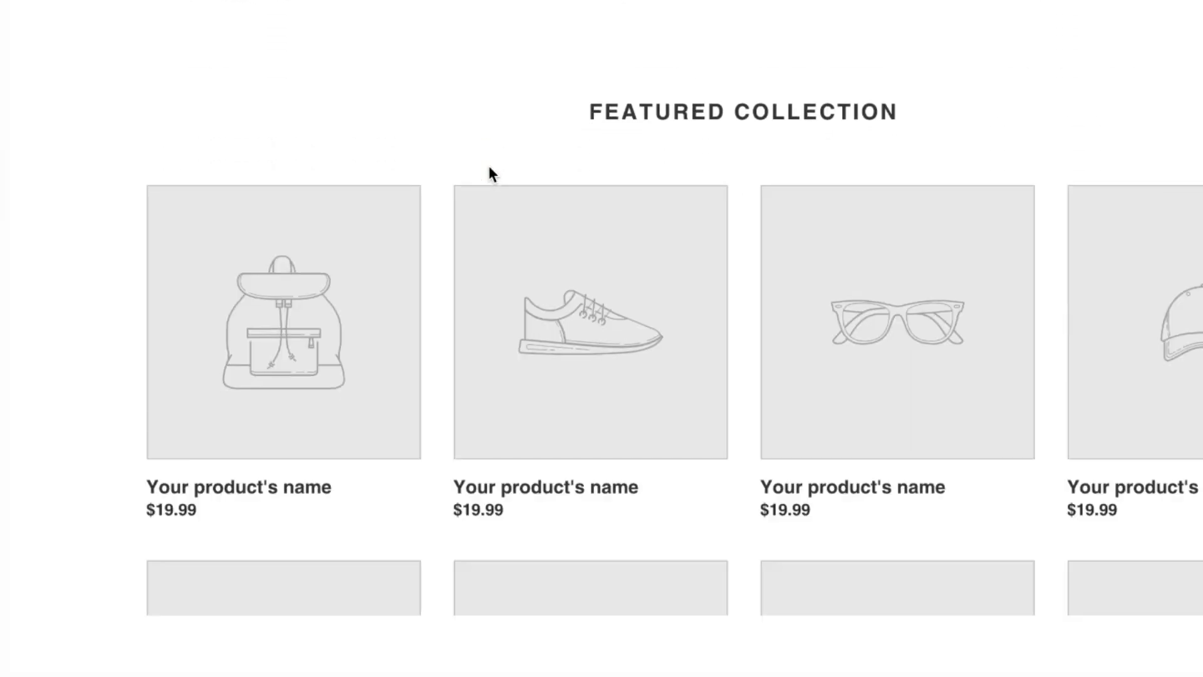
pyautogui.scroll(8, 488, 165)
pyautogui.scroll(20, 488, 165)
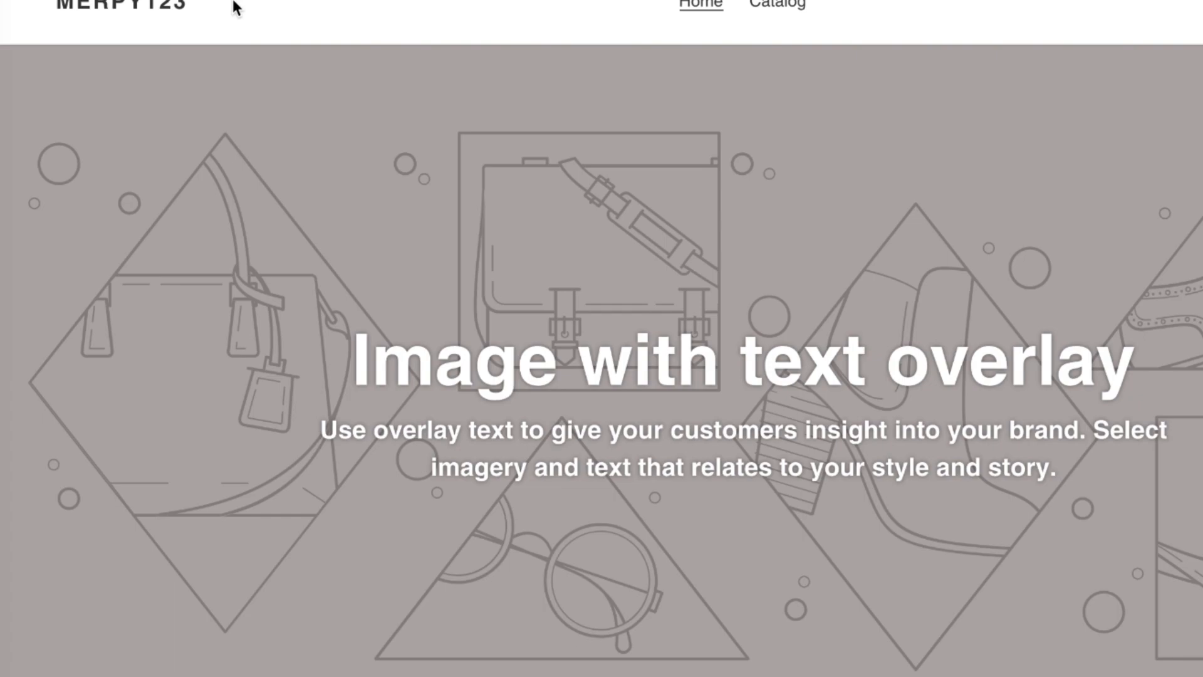
pyautogui.scroll(-3, 623, 273)
pyautogui.scroll(-20, 424, 177)
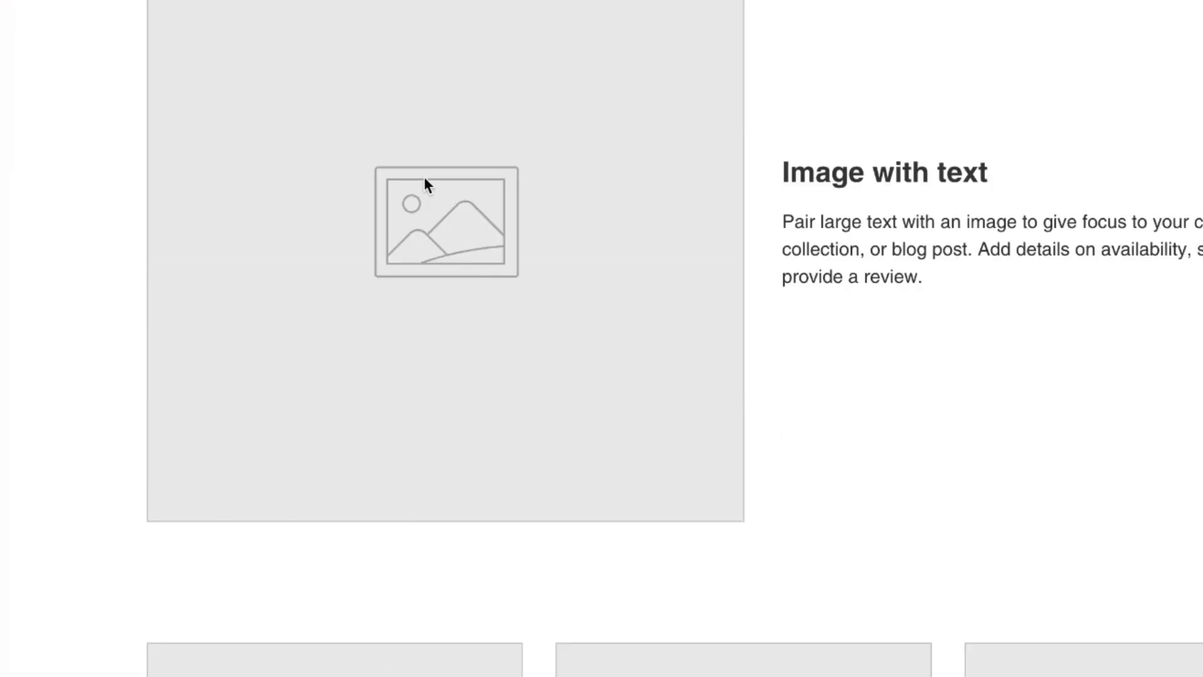
pyautogui.scroll(20, 423, 177)
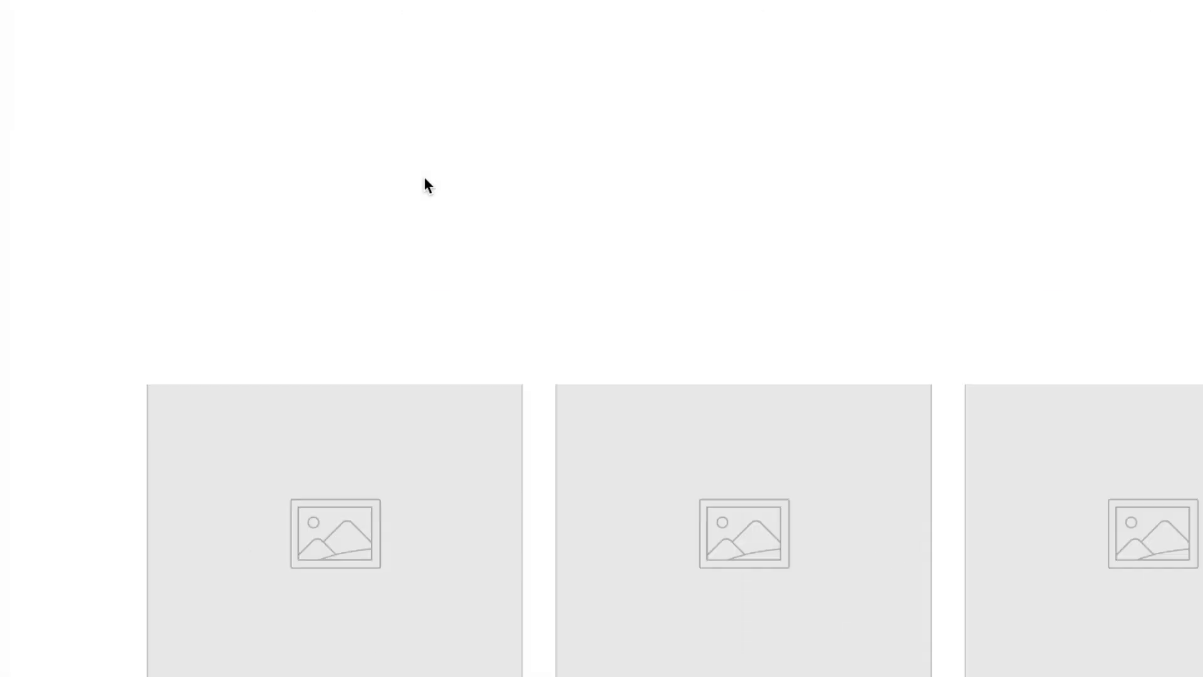
pyautogui.scroll(-2, 423, 176)
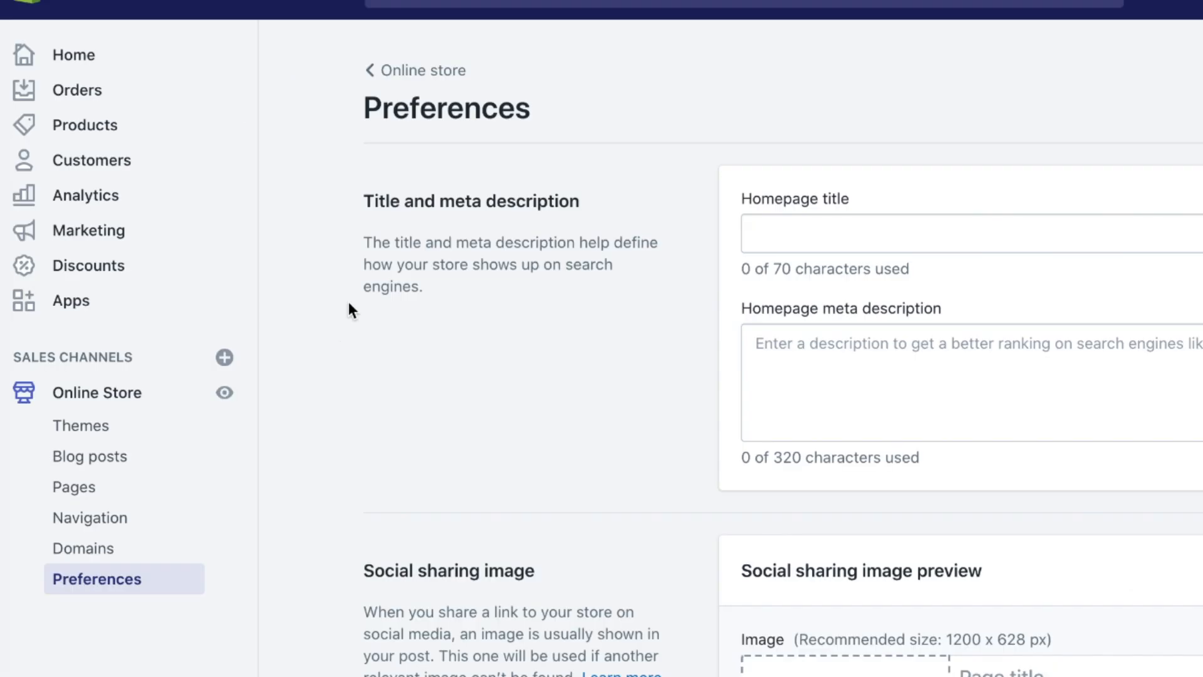
# Enter "Ab Machine 2000" as the homepage title and review the social sharing image and Google Analytics preferences.
pyautogui.click(787, 236)
pyautogui.write('Ab Machine 2000')
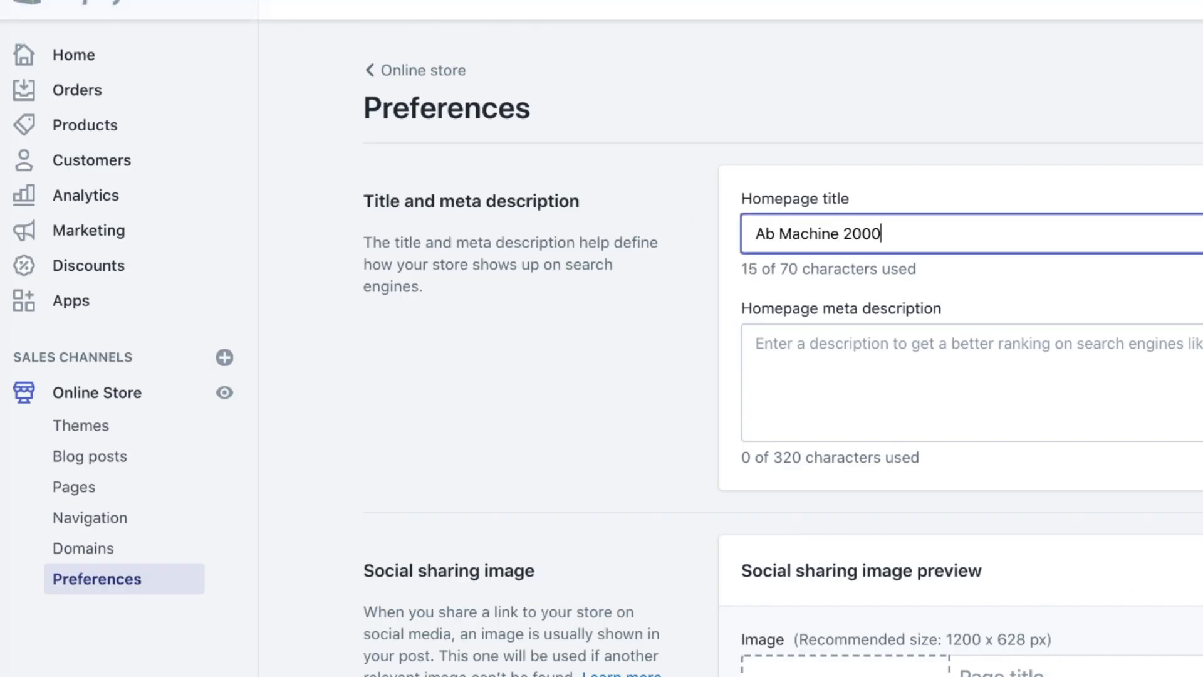
pyautogui.click(733, 342)
pyautogui.click(982, 359)
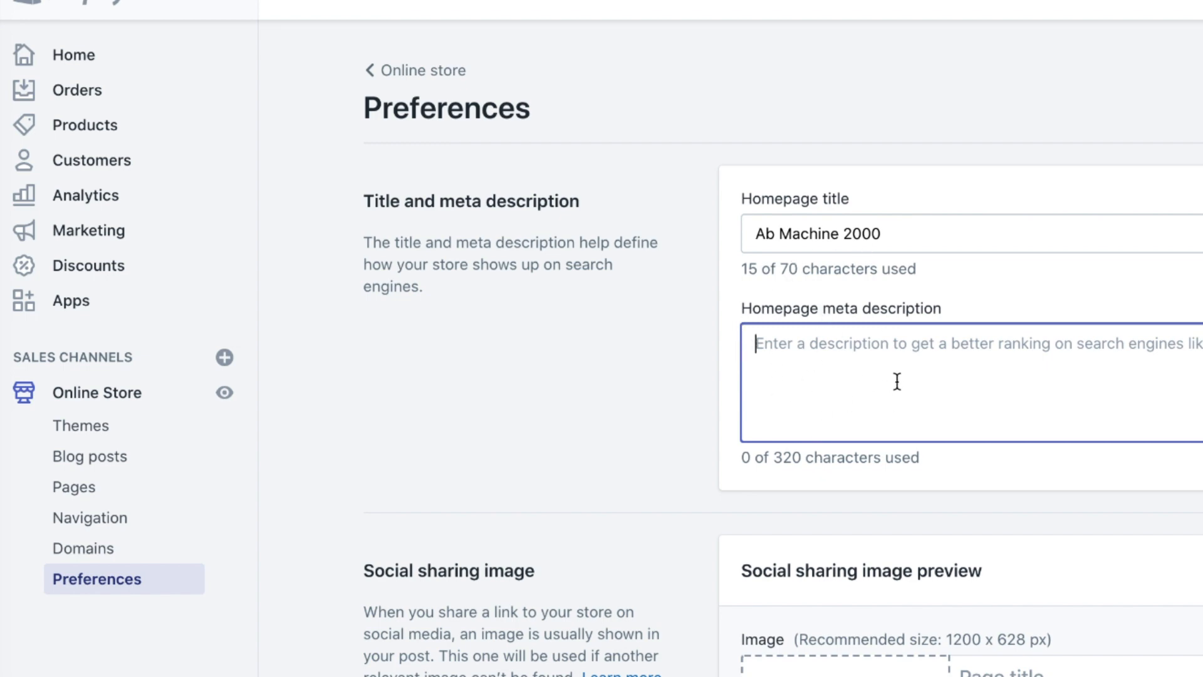
pyautogui.scroll(-5, 577, 349)
pyautogui.scroll(-3, 575, 349)
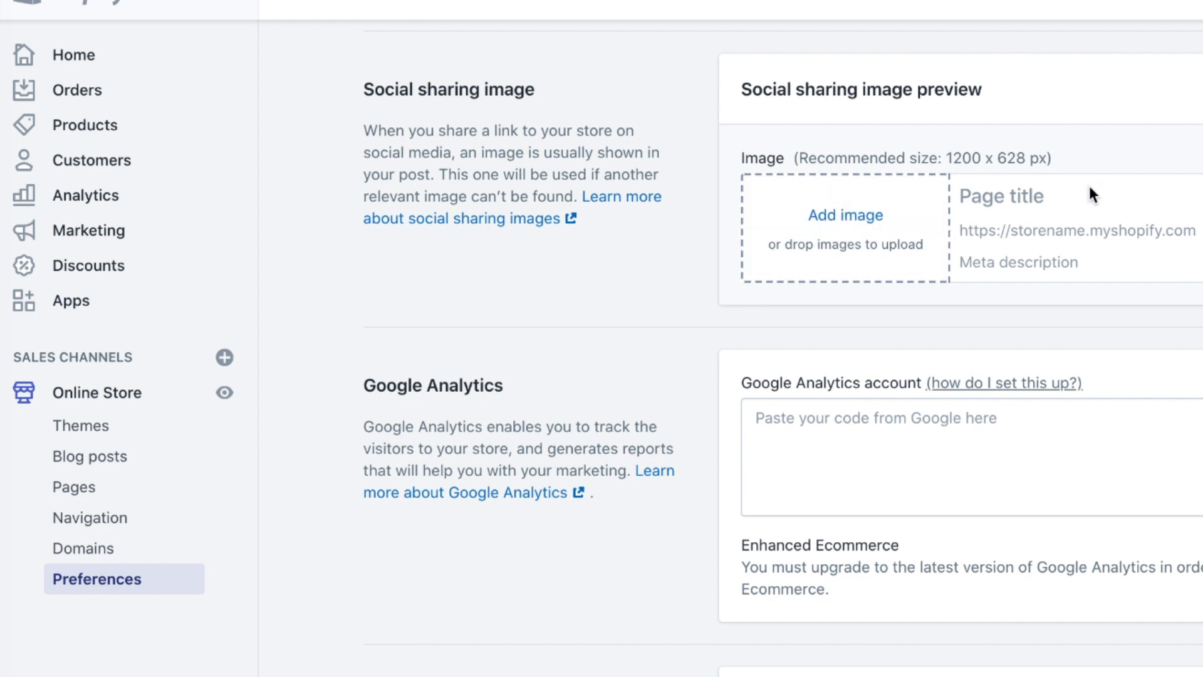
pyautogui.scroll(-4, 460, 347)
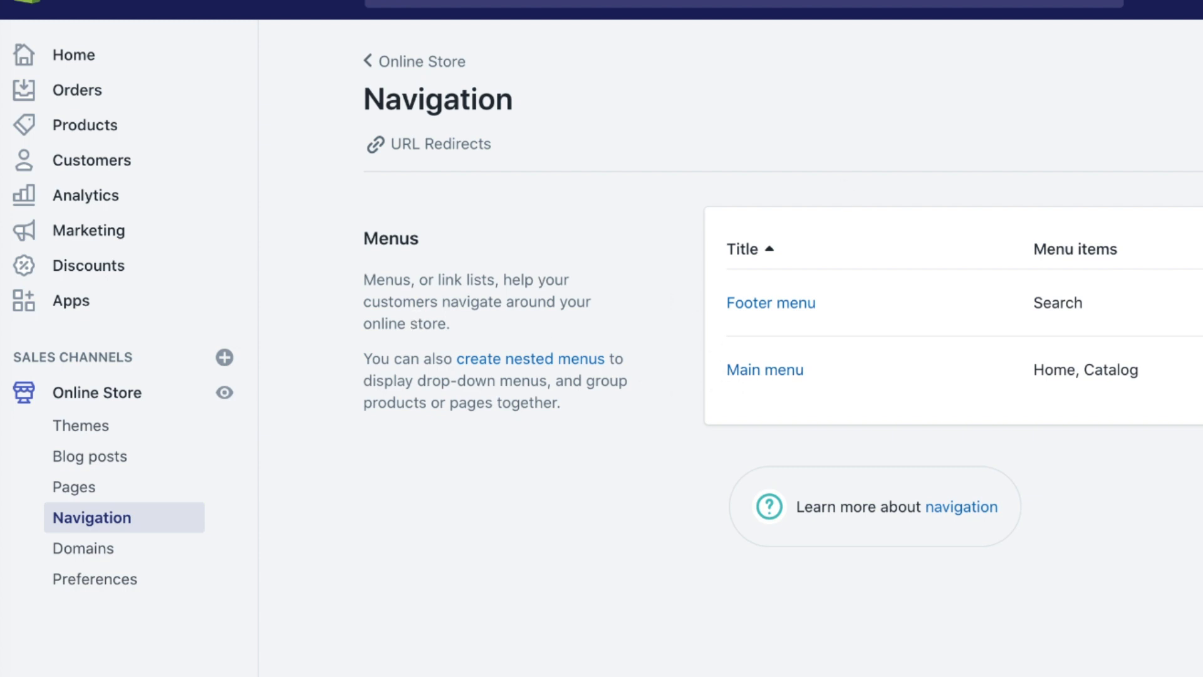
# Go to the online store's Pages section and start adding a new page.
pyautogui.click(98, 493)
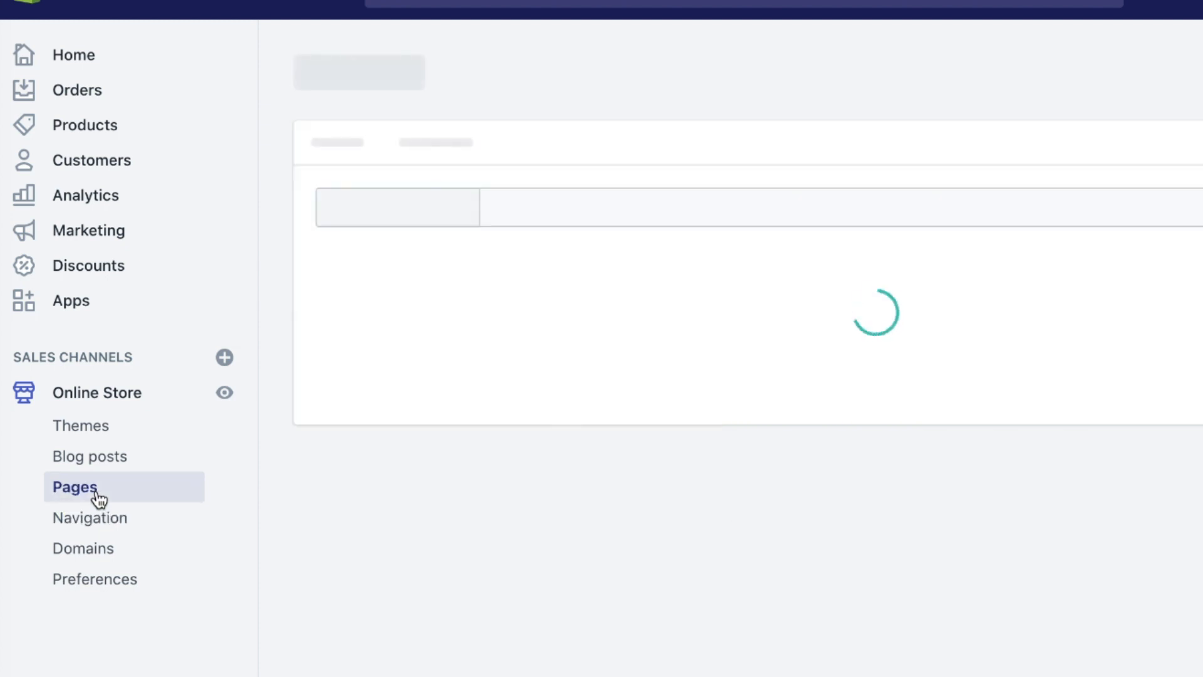
pyautogui.scroll(-5, 281, 269)
pyautogui.scroll(5, 281, 268)
pyautogui.scroll(-1, 281, 269)
pyautogui.scroll(-4, 281, 268)
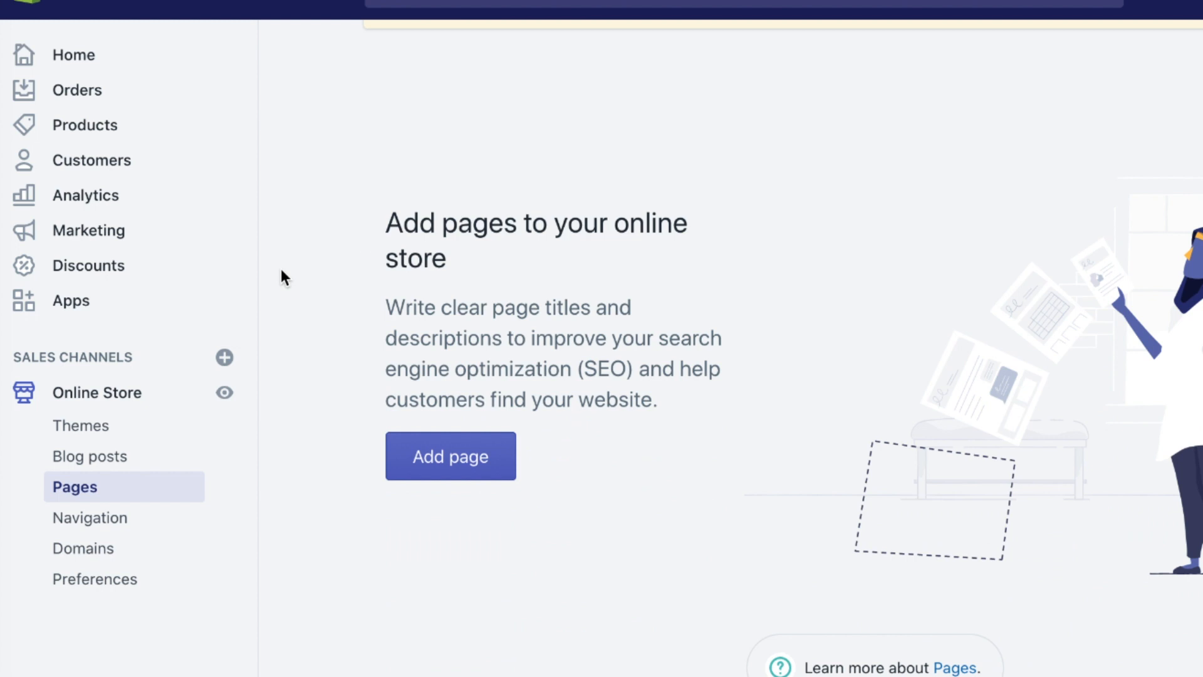
pyautogui.scroll(5, 280, 268)
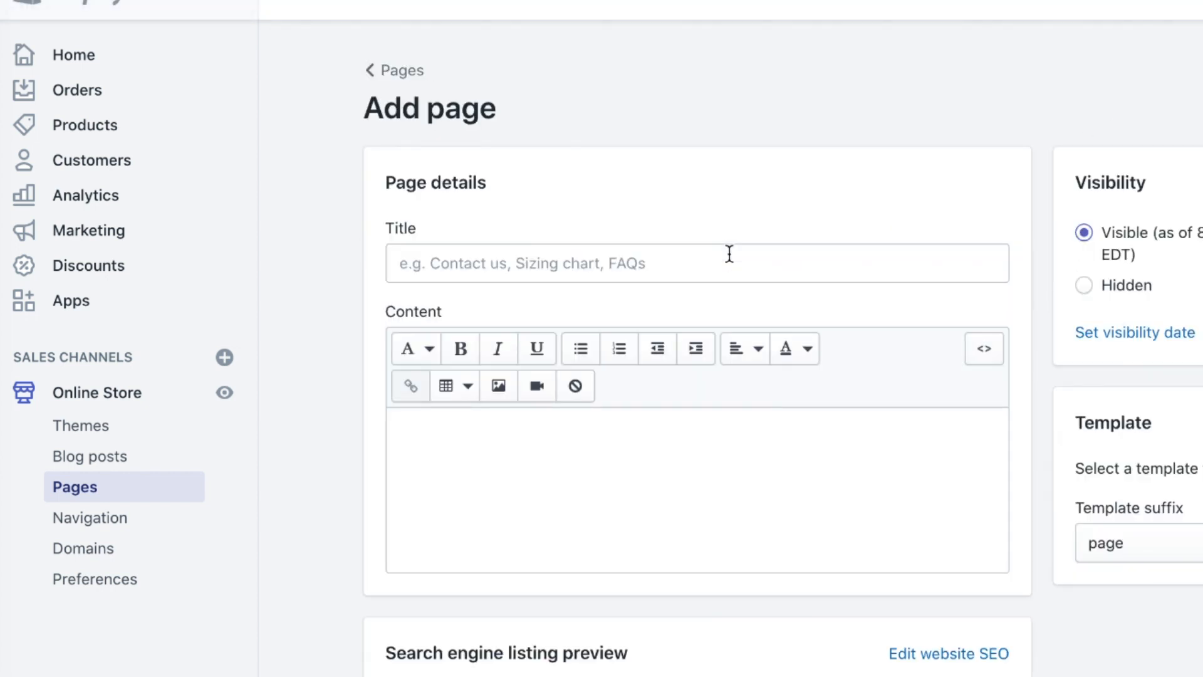
# Review the new page's content, search listing and visibility fields and check its template suffix options, keeping "page".
pyautogui.scroll(-2, 729, 254)
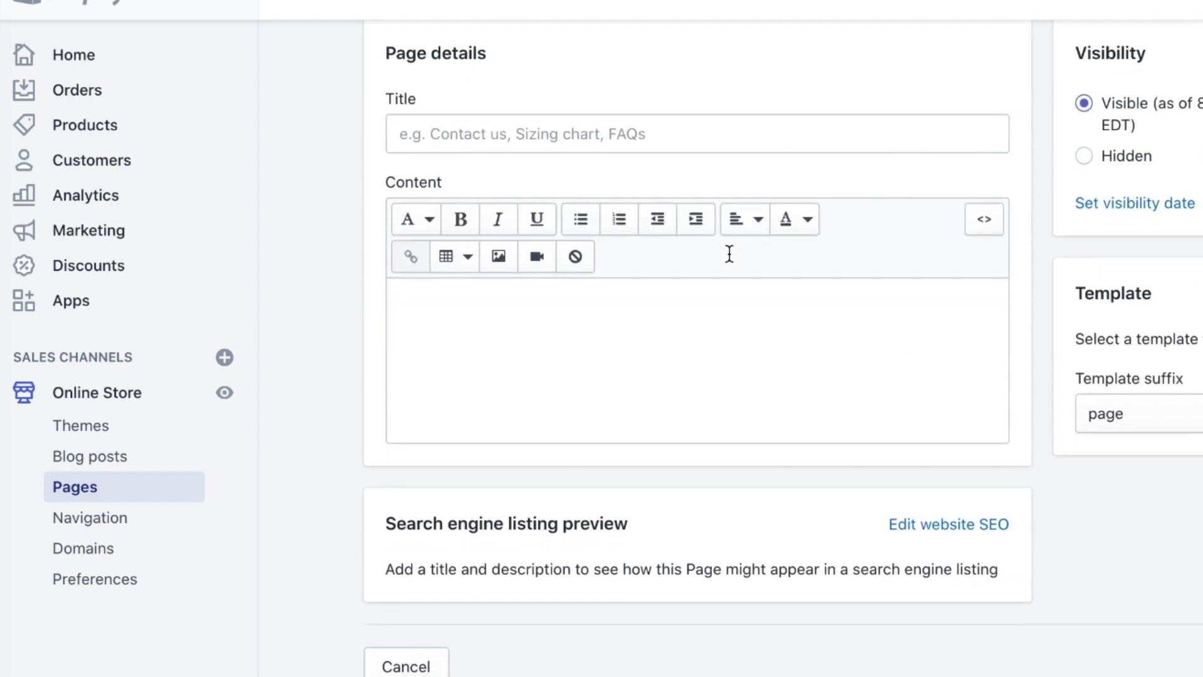
pyautogui.scroll(-1, 729, 253)
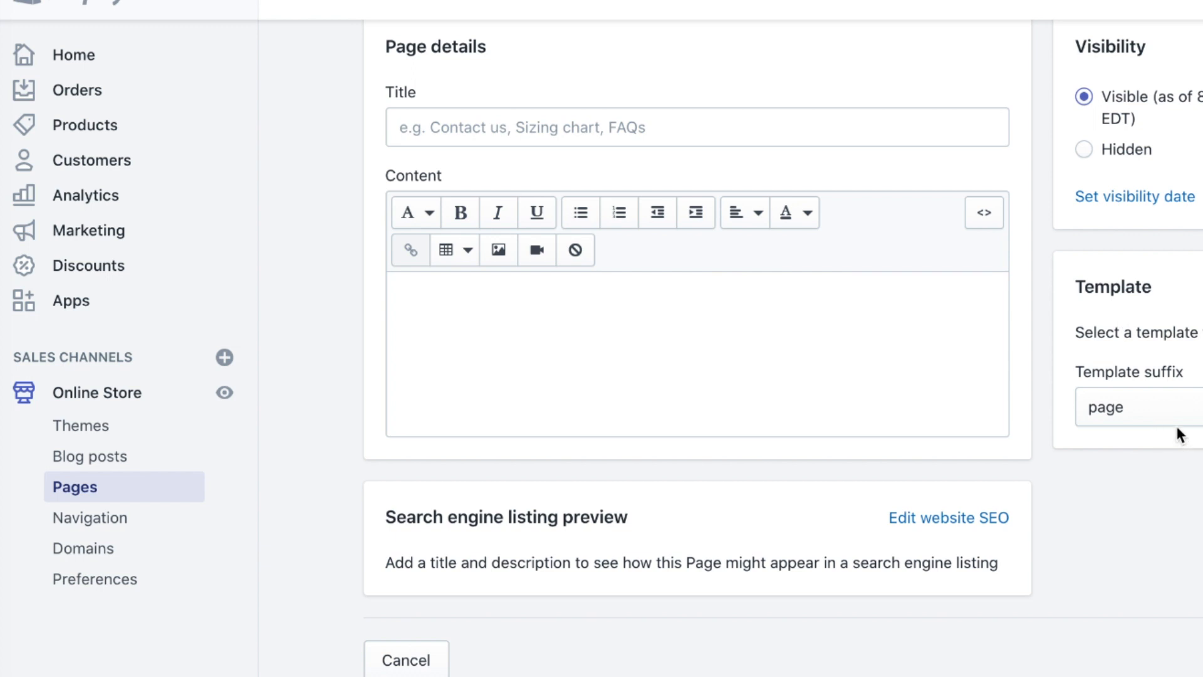
pyautogui.click(1161, 416)
pyautogui.click(1187, 325)
pyautogui.scroll(3, 1013, 217)
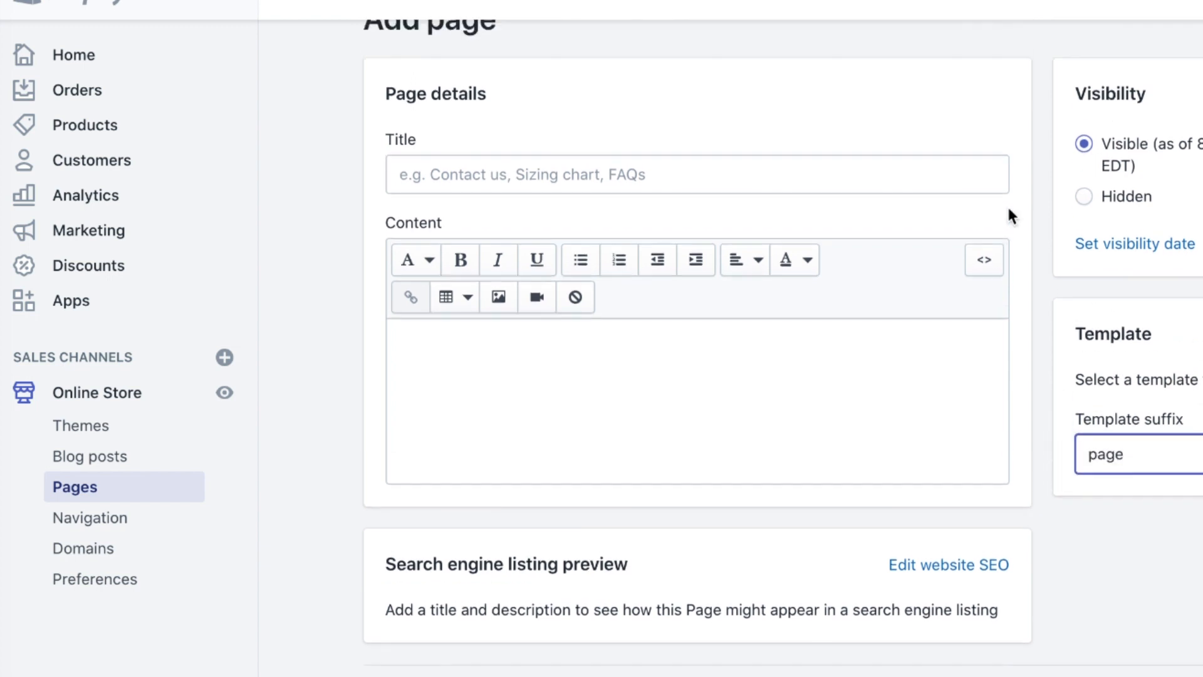
# Title the new page "Contact US", enter "Blah blah" as its content and save it.
pyautogui.click(600, 517)
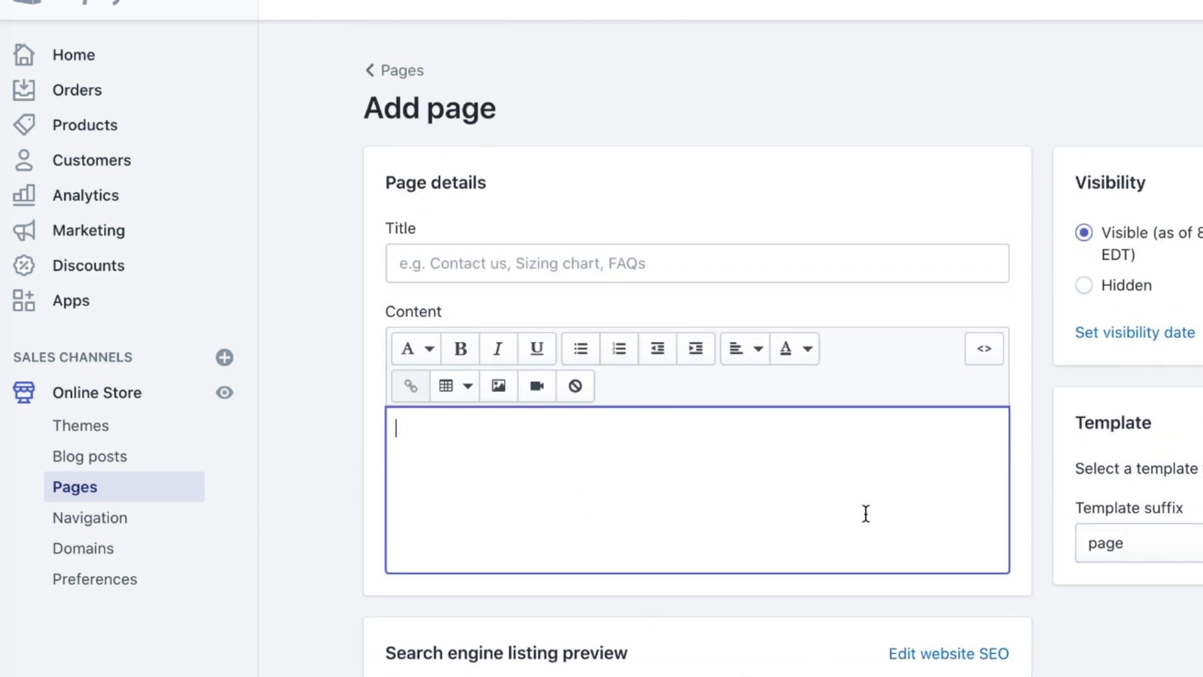
pyautogui.click(449, 256)
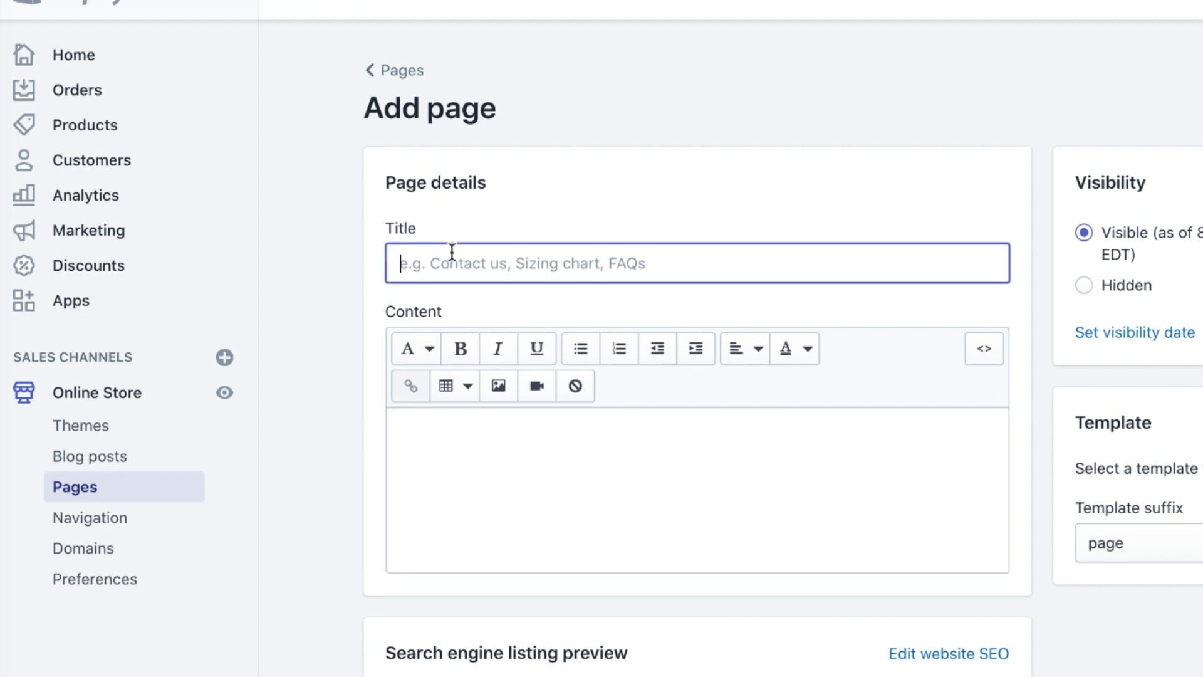
pyautogui.write('Contact ')
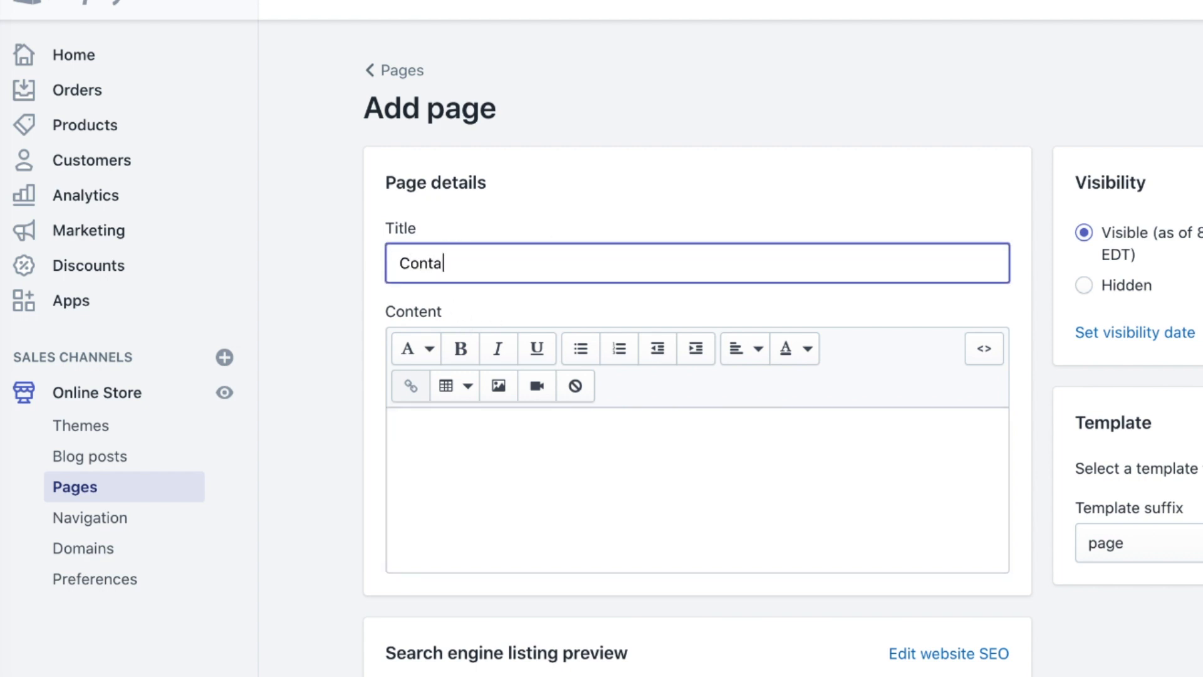
pyautogui.write('US')
pyautogui.click(566, 499)
pyautogui.write('Blas')
pyautogui.press('BackSpace')
pyautogui.write('h blah')
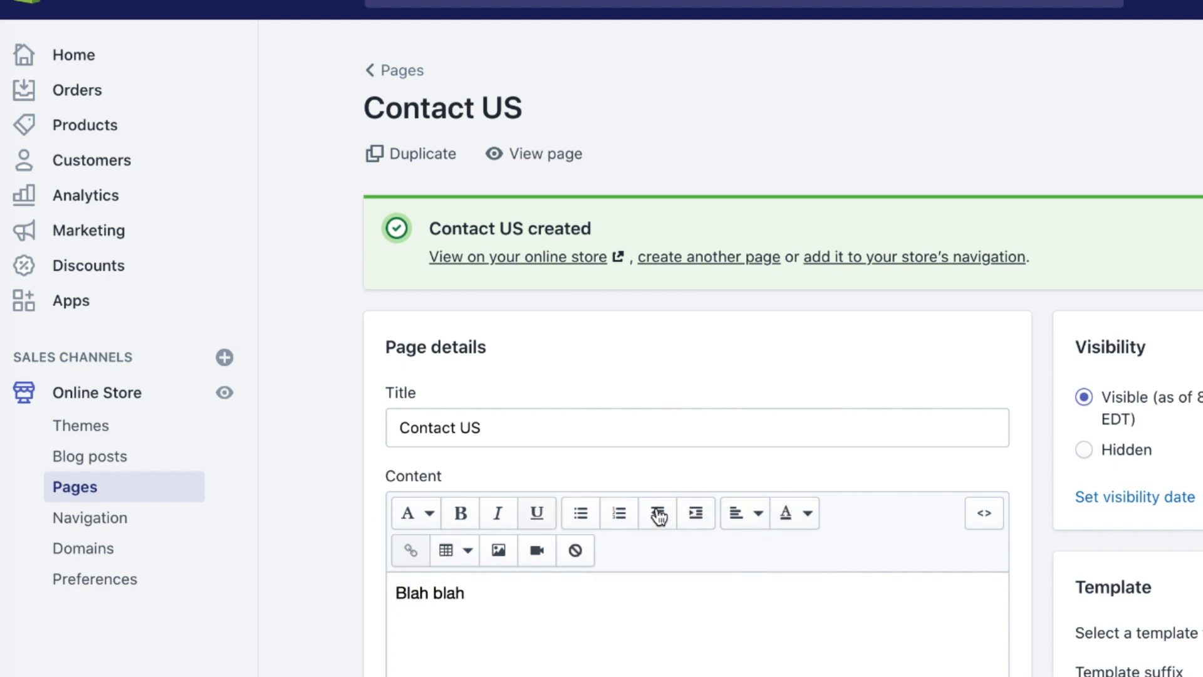
# Replace the Contact US page's search engine listing description with "This is how you can contact AB Machine 2000".
pyautogui.scroll(-4, 658, 520)
pyautogui.scroll(-2, 459, 363)
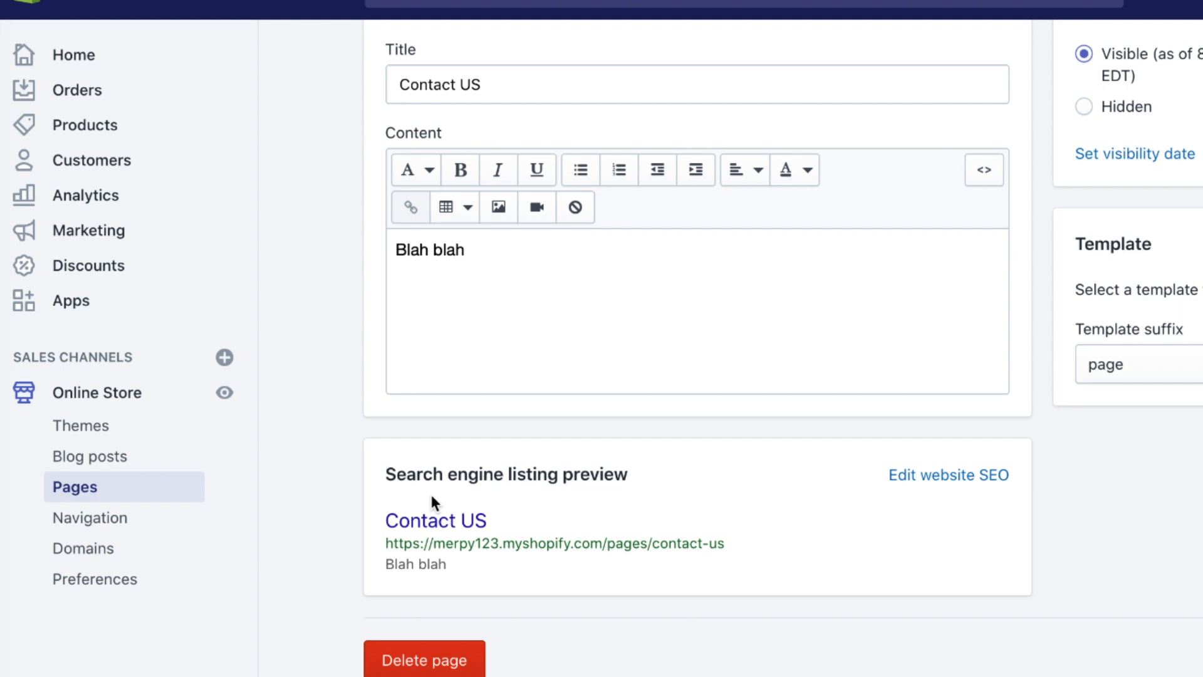
pyautogui.scroll(6, 501, 494)
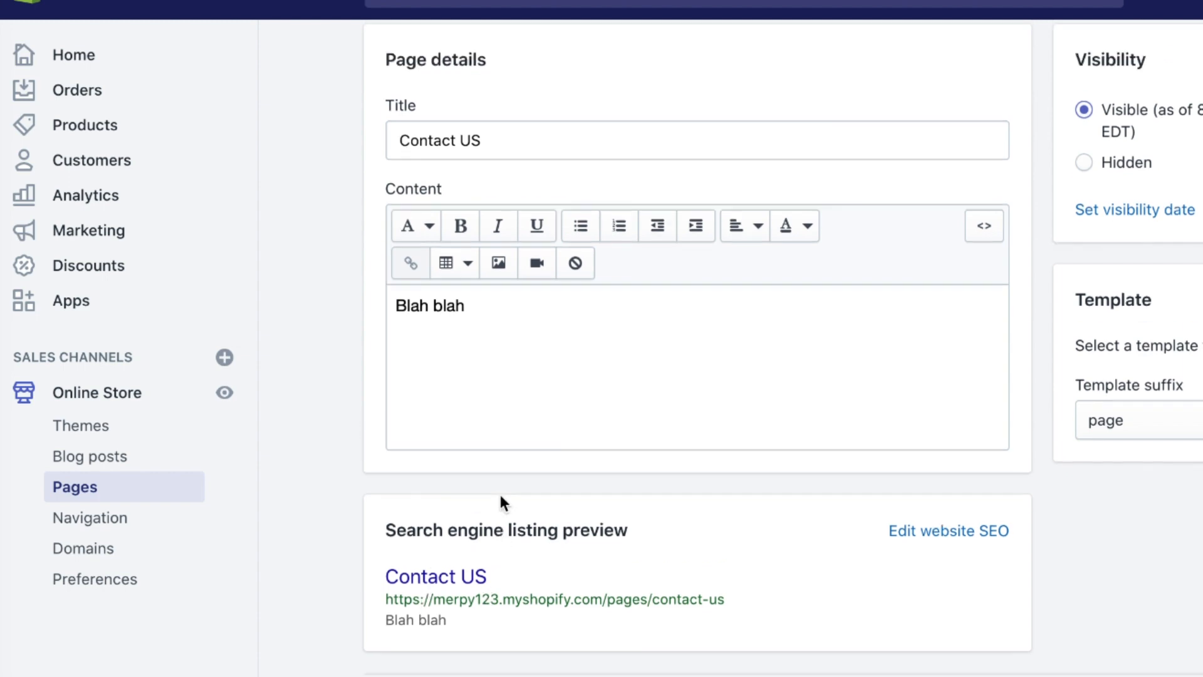
pyautogui.scroll(-5, 500, 502)
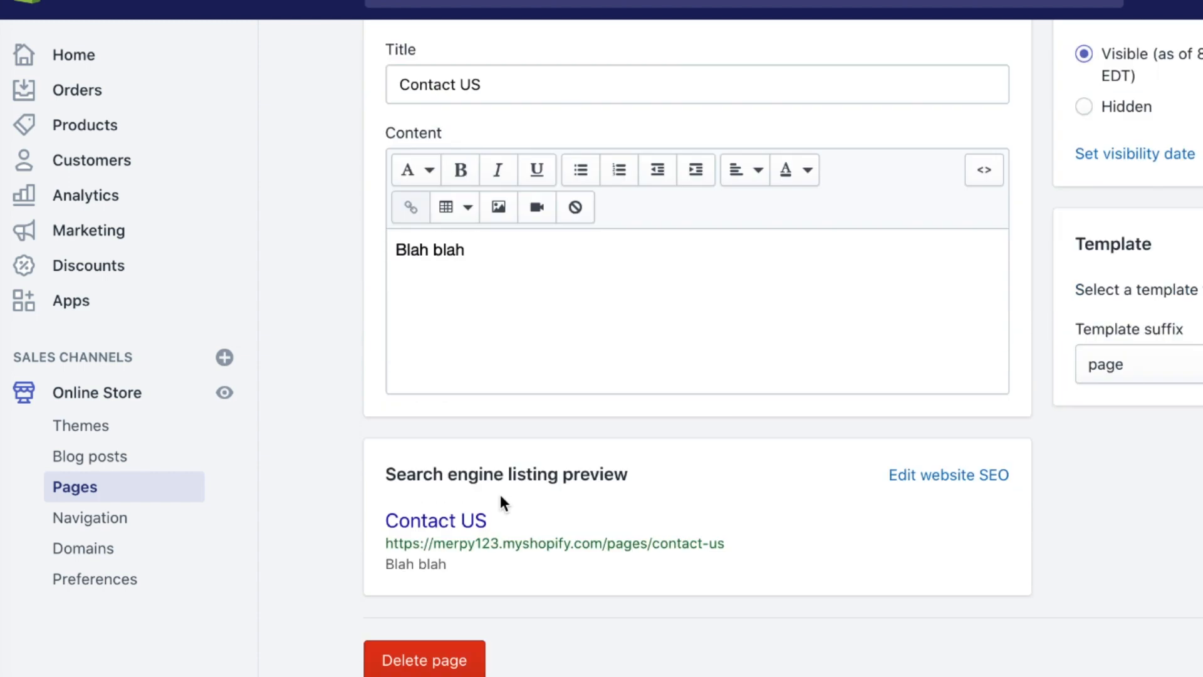
pyautogui.click(929, 477)
pyautogui.scroll(-6, 603, 422)
pyautogui.click(457, 438)
pyautogui.hotkey('ctrl', 'a')
pyautogui.write('This is how ')
pyautogui.write('you can contact')
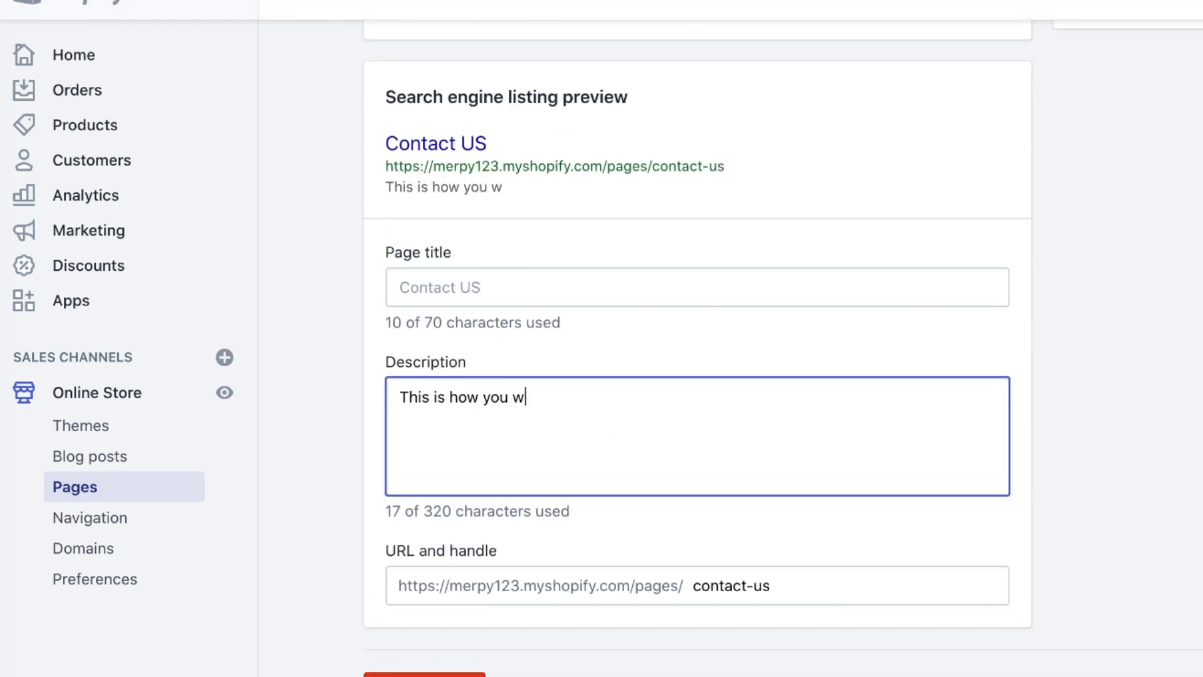
pyautogui.write(' AB M')
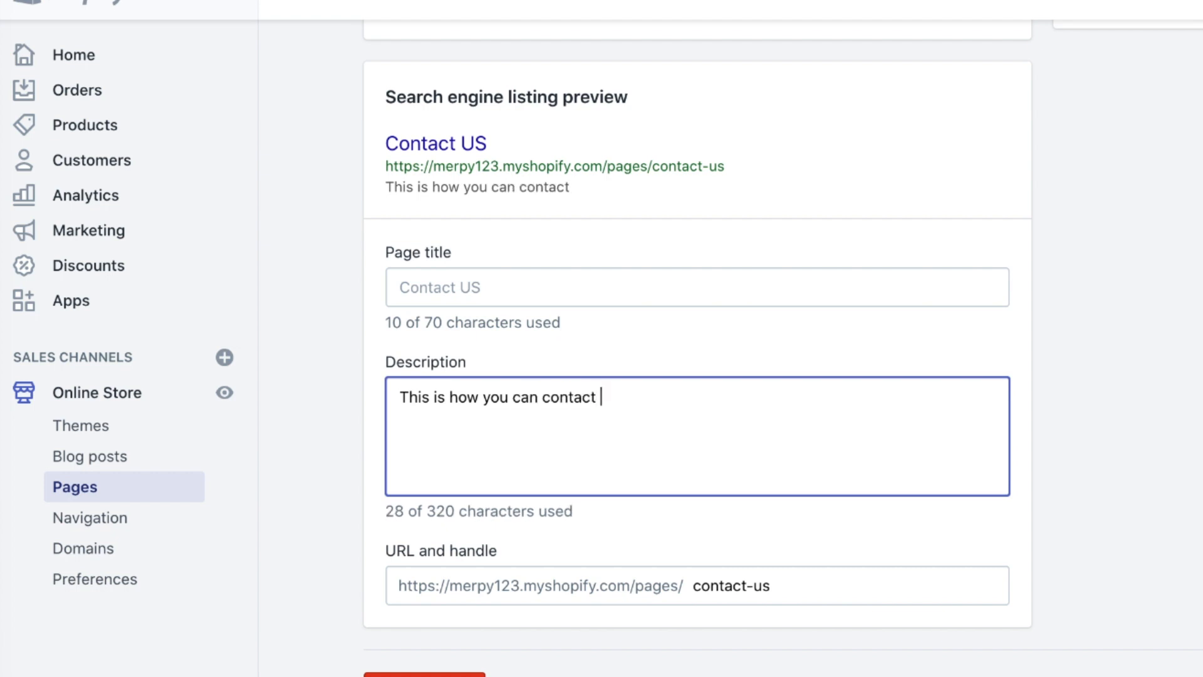
pyautogui.write('achine 2000')
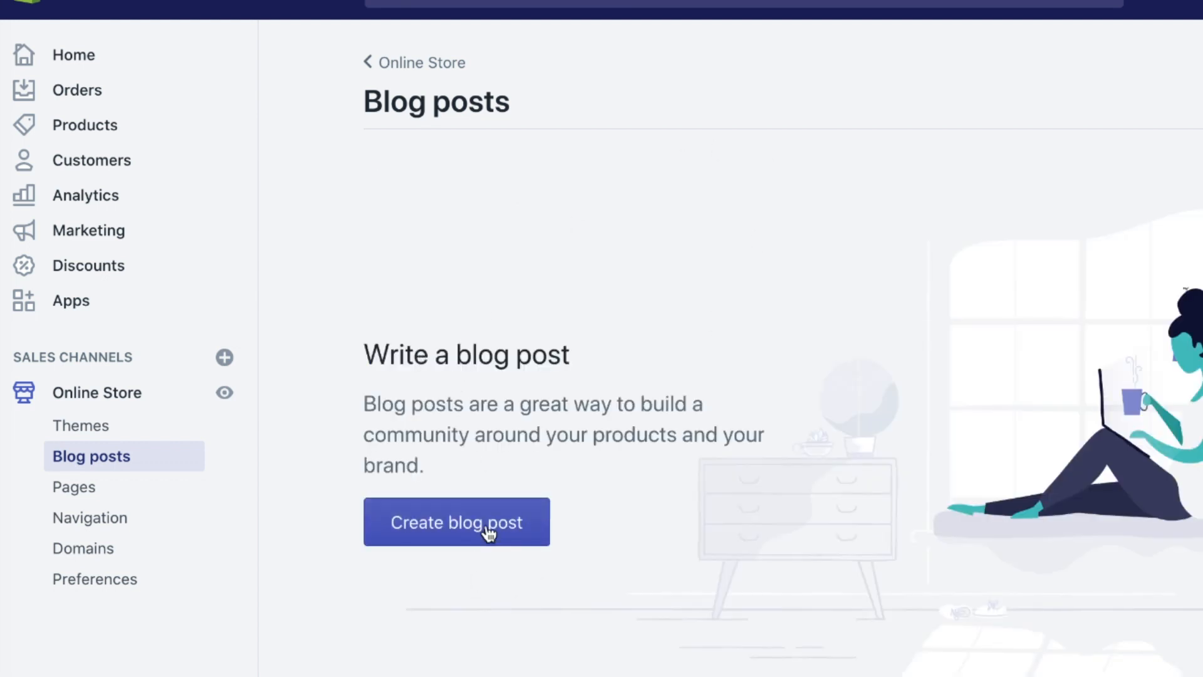
# Start a new blog post and look over its content, excerpt and search listing sections.
pyautogui.click(487, 528)
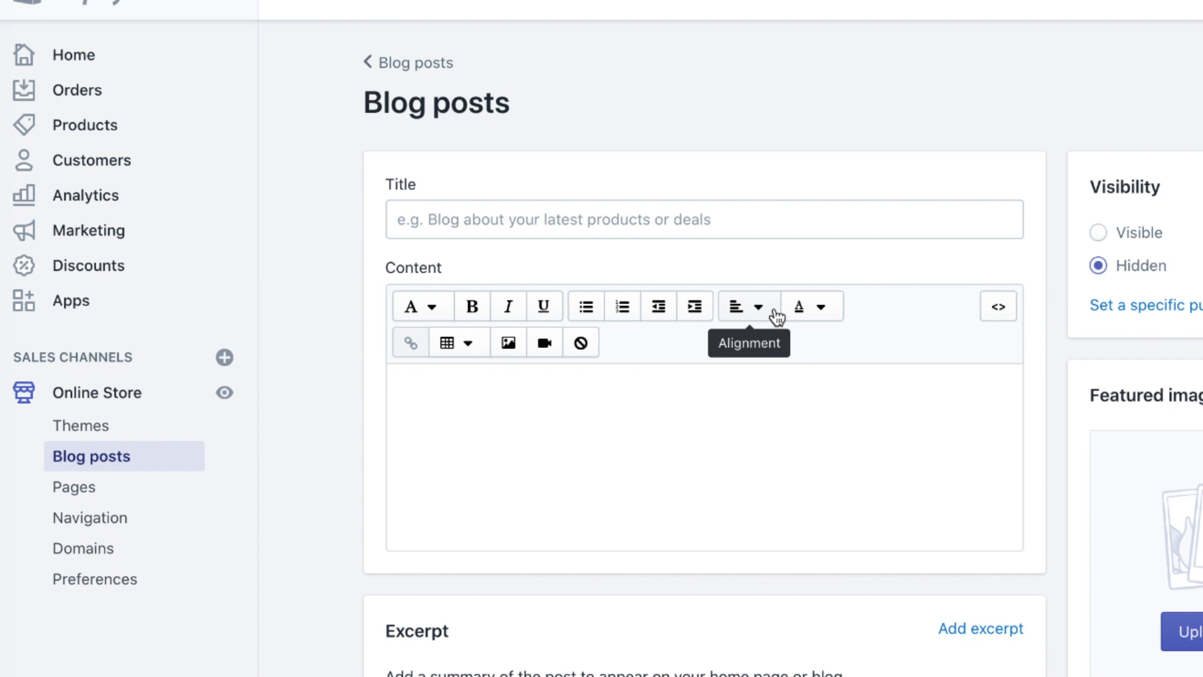
pyautogui.scroll(-5, 777, 318)
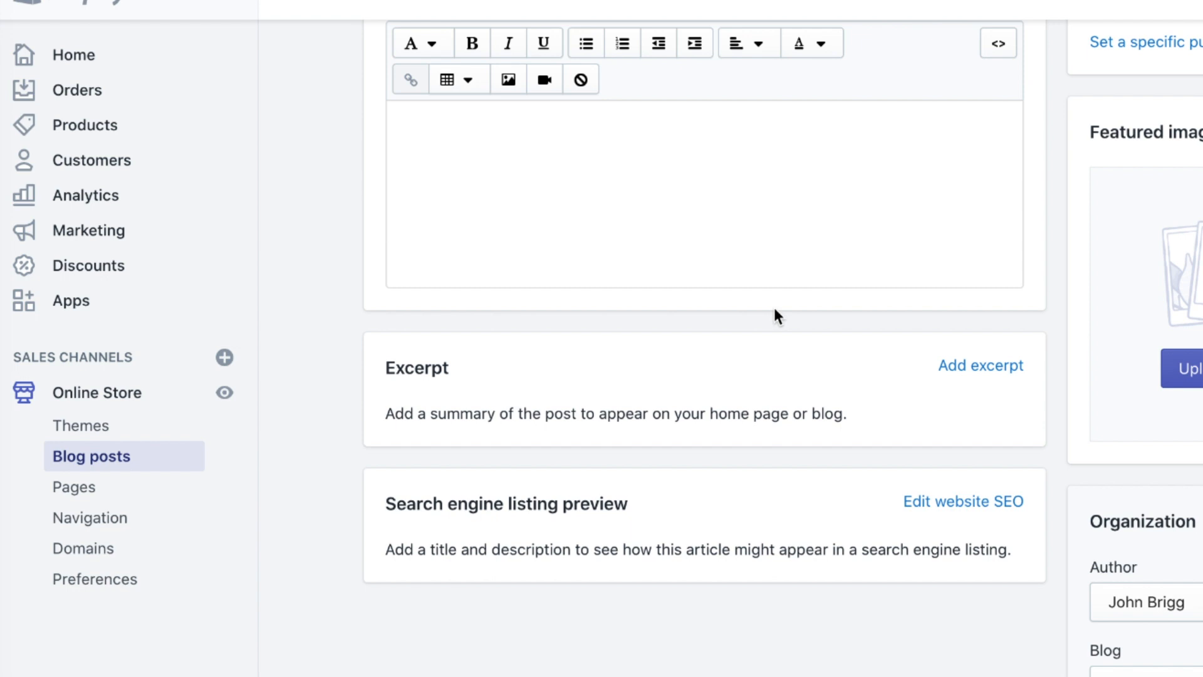
pyautogui.scroll(2, 774, 309)
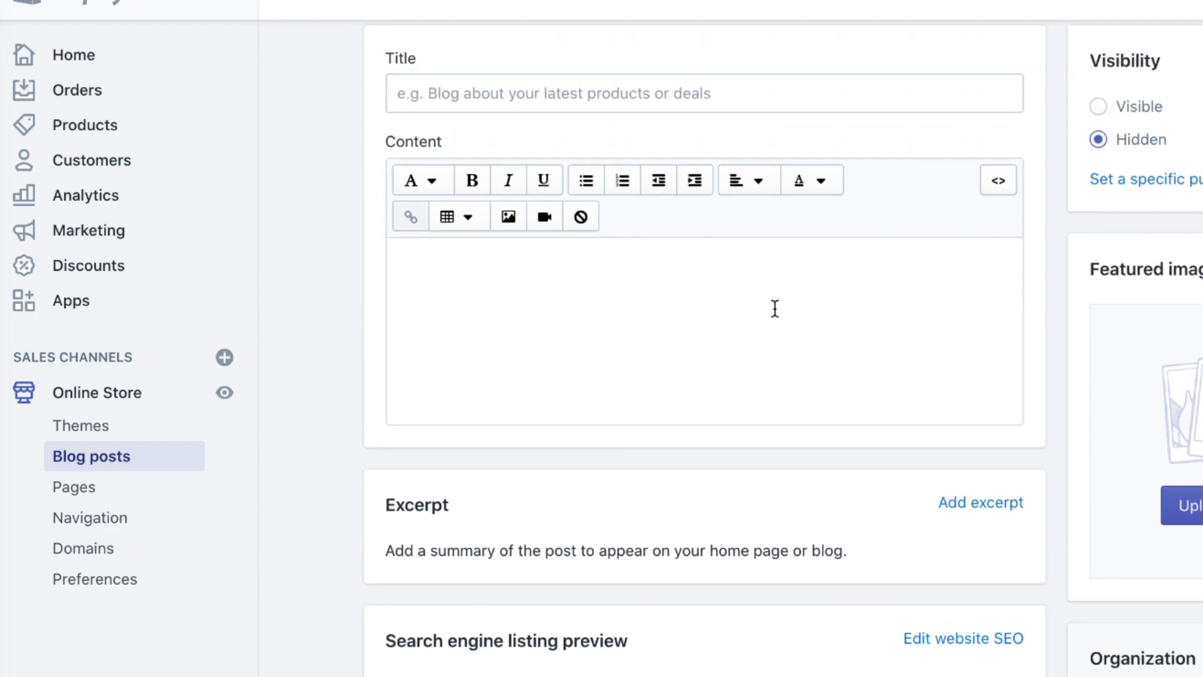
pyautogui.scroll(2, 775, 309)
# Check the blog choices in the post's Organization section, keeping News selected.
pyautogui.click(511, 434)
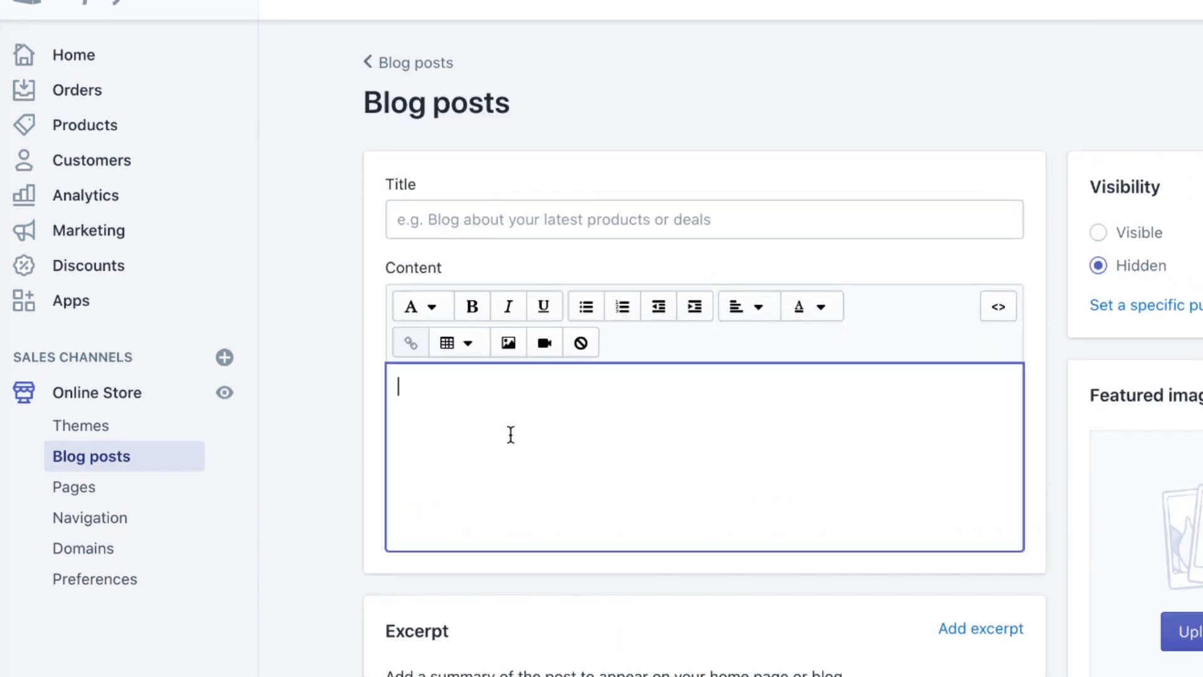
pyautogui.scroll(-1, 765, 527)
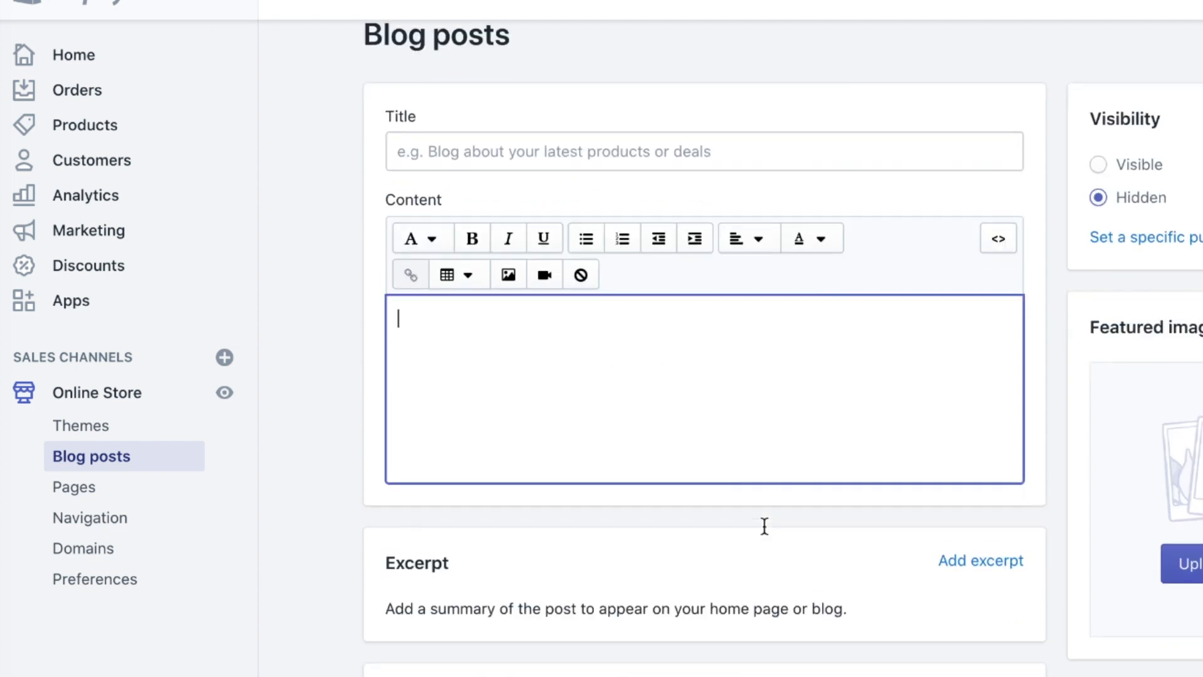
pyautogui.scroll(-7, 764, 525)
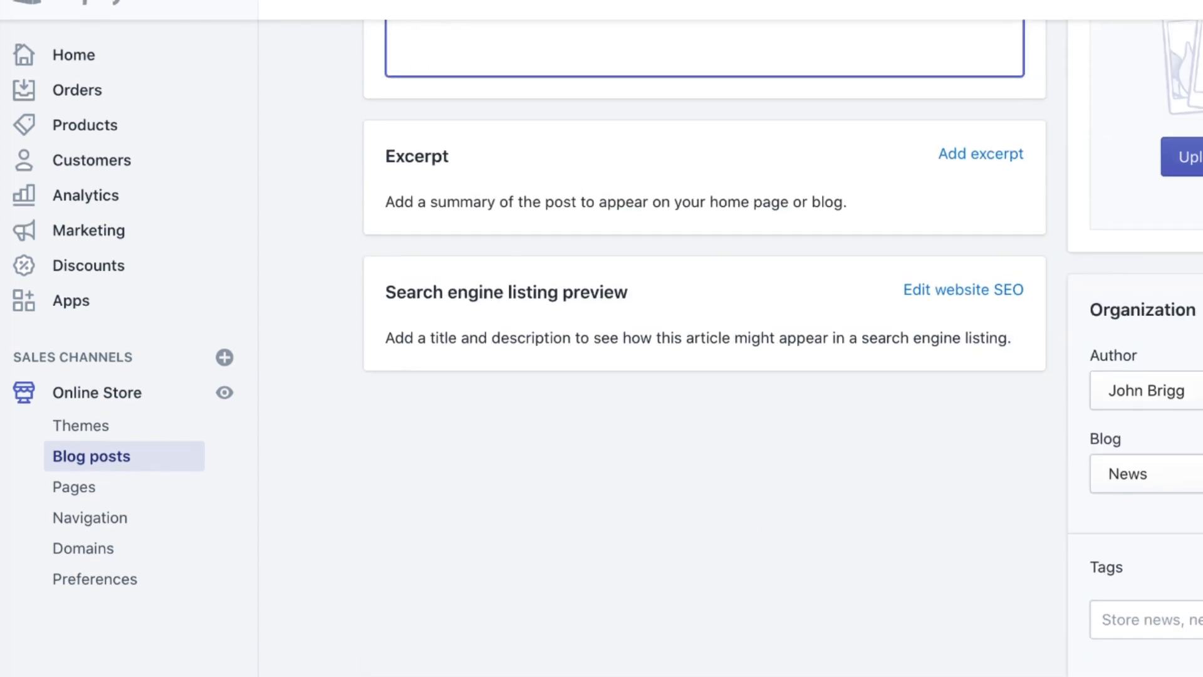
pyautogui.click(1194, 473)
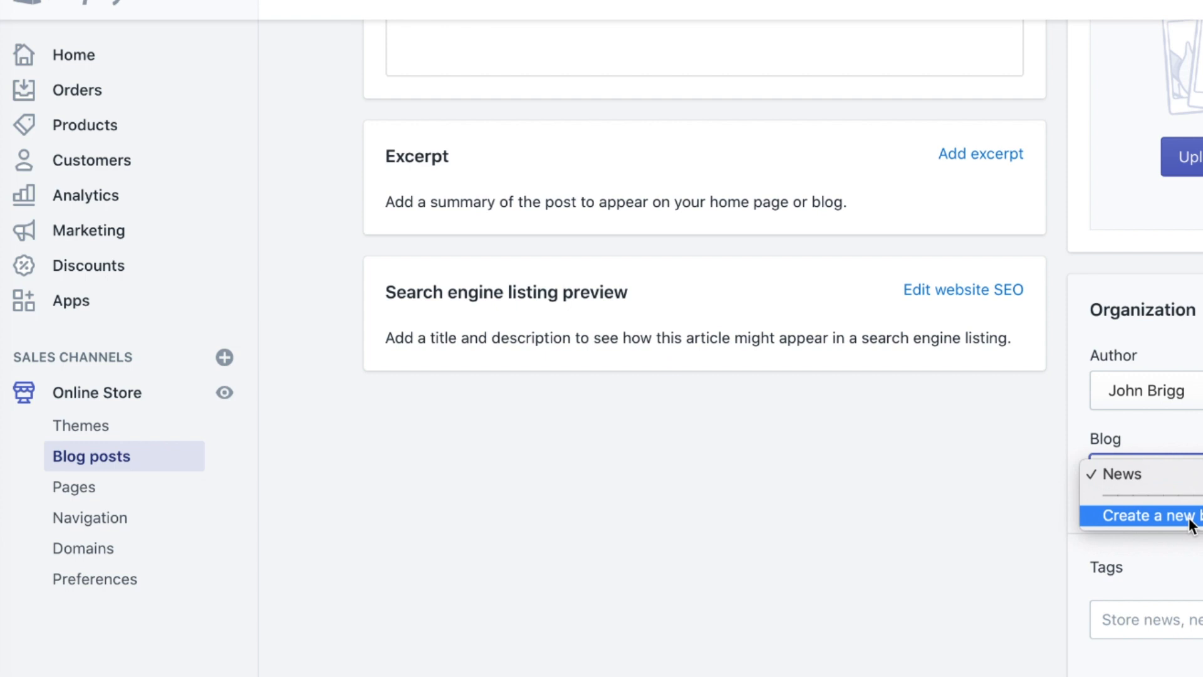
pyautogui.click(944, 588)
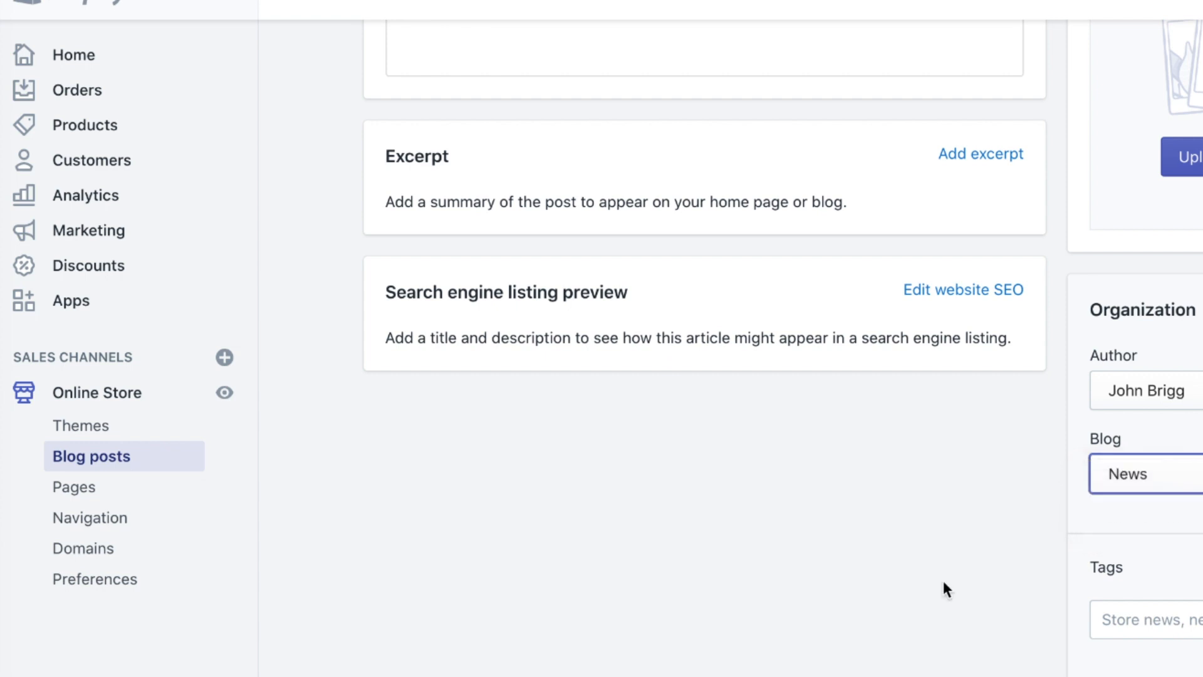
pyautogui.scroll(7, 947, 589)
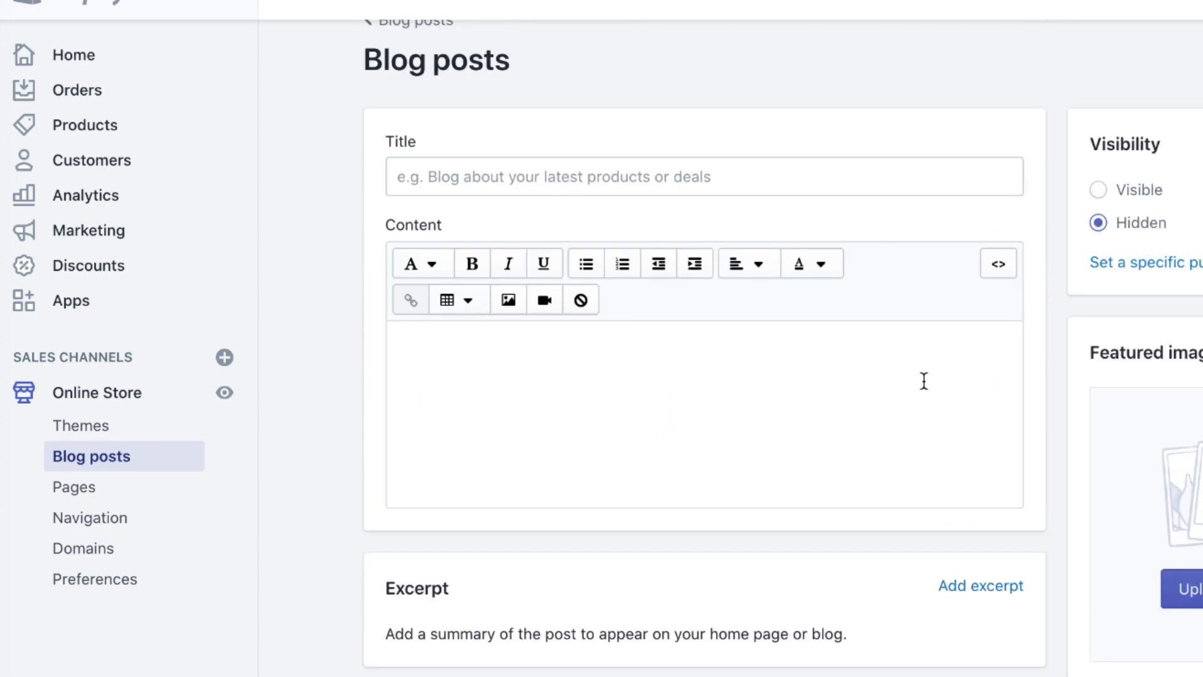
# Title the blog post "Tips for fitness goers", enter "Make sure you....." as its content and save it.
pyautogui.scroll(-1, 923, 380)
pyautogui.click(792, 191)
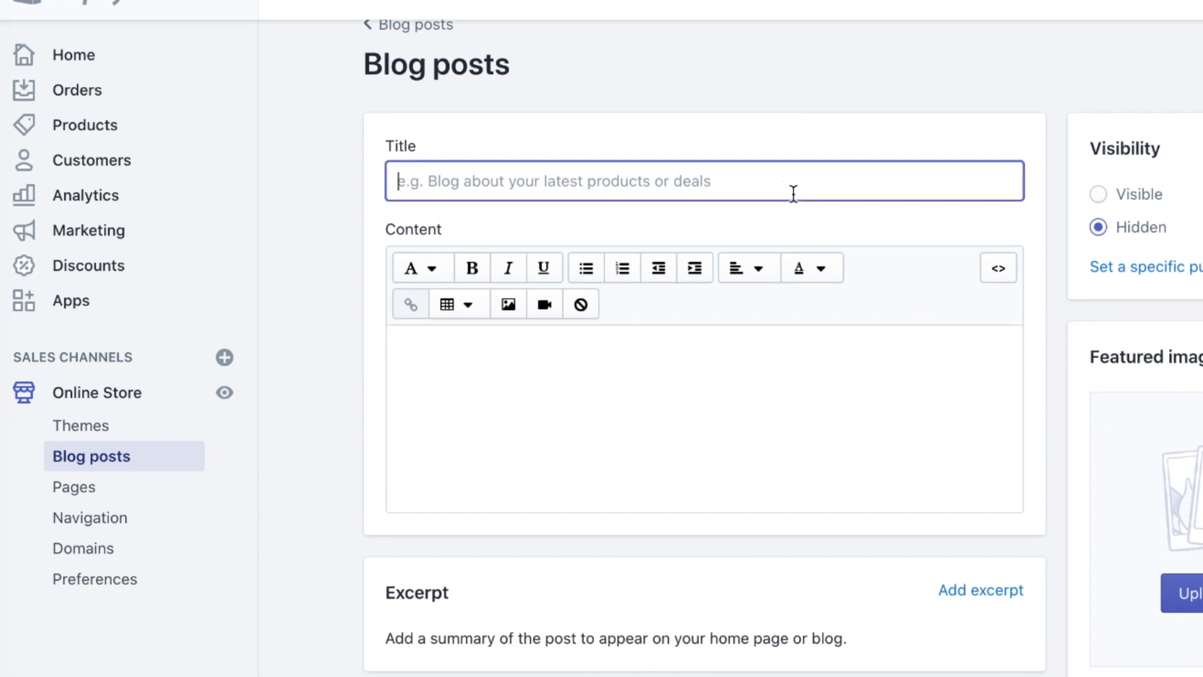
pyautogui.write('Tips for ')
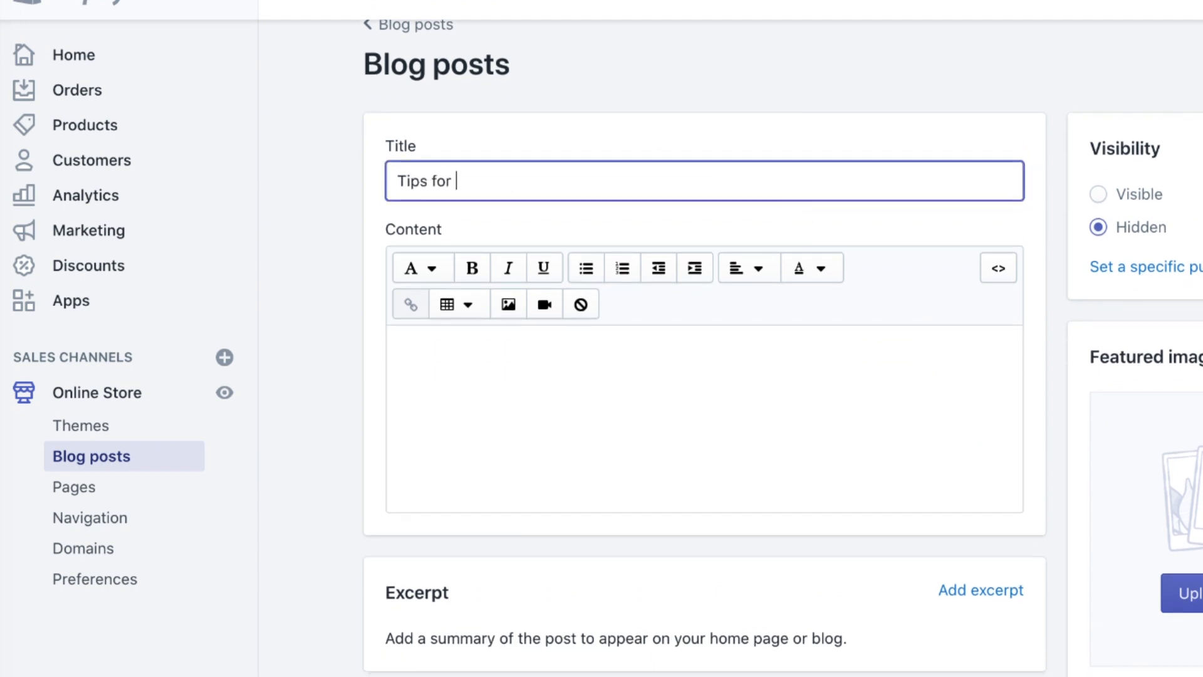
pyautogui.write('fitness goers')
pyautogui.click(824, 391)
pyautogui.write('Make sure ou.....')
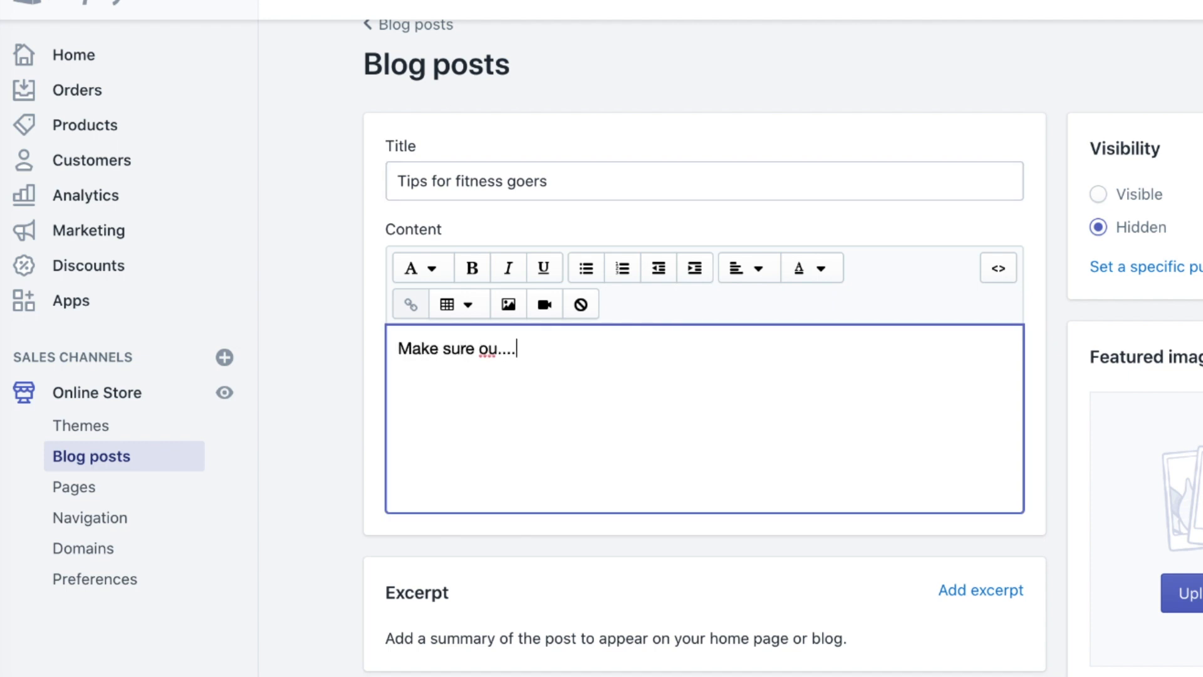
pyautogui.click(478, 348)
pyautogui.write('y')
pyautogui.scroll(-5, 1137, 87)
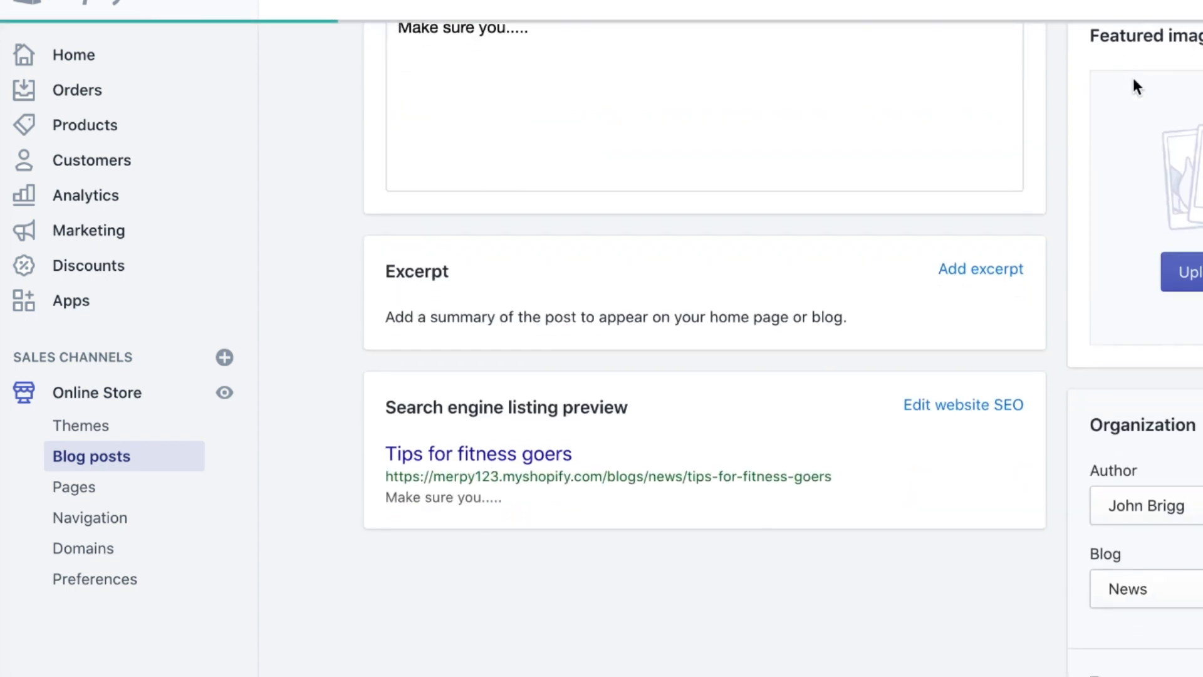
pyautogui.scroll(-1, 1133, 80)
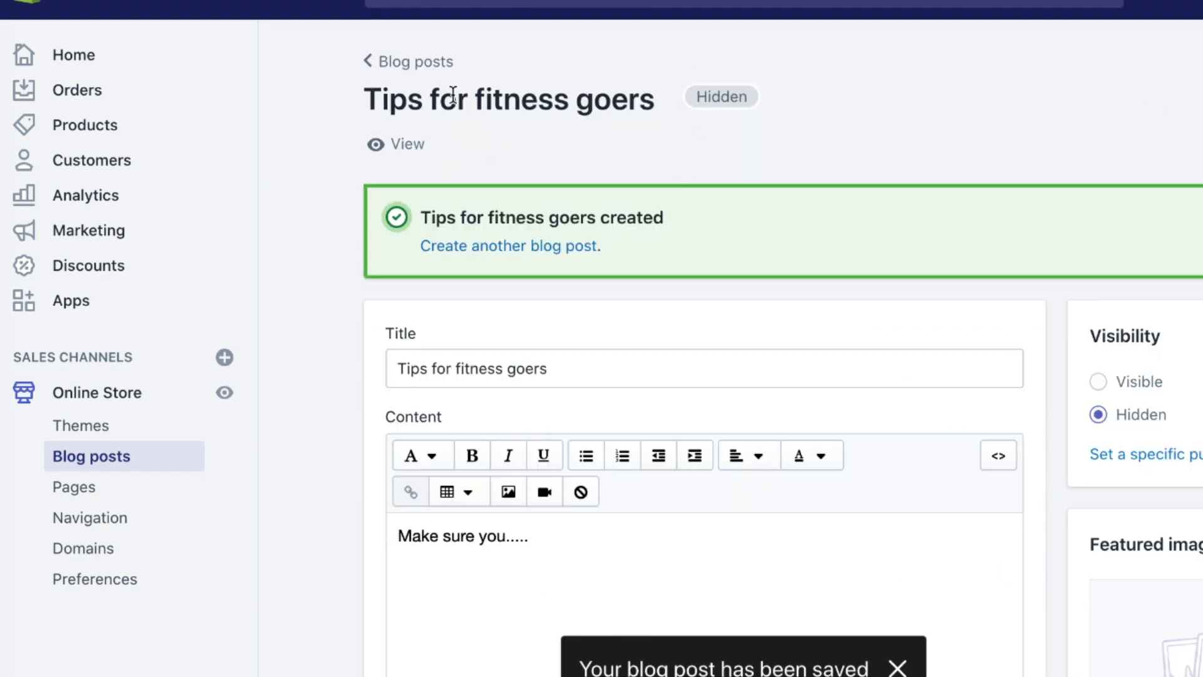
# View the saved "Tips for fitness goers" blog post on the storefront and check its title, author line and content.
pyautogui.click(419, 139)
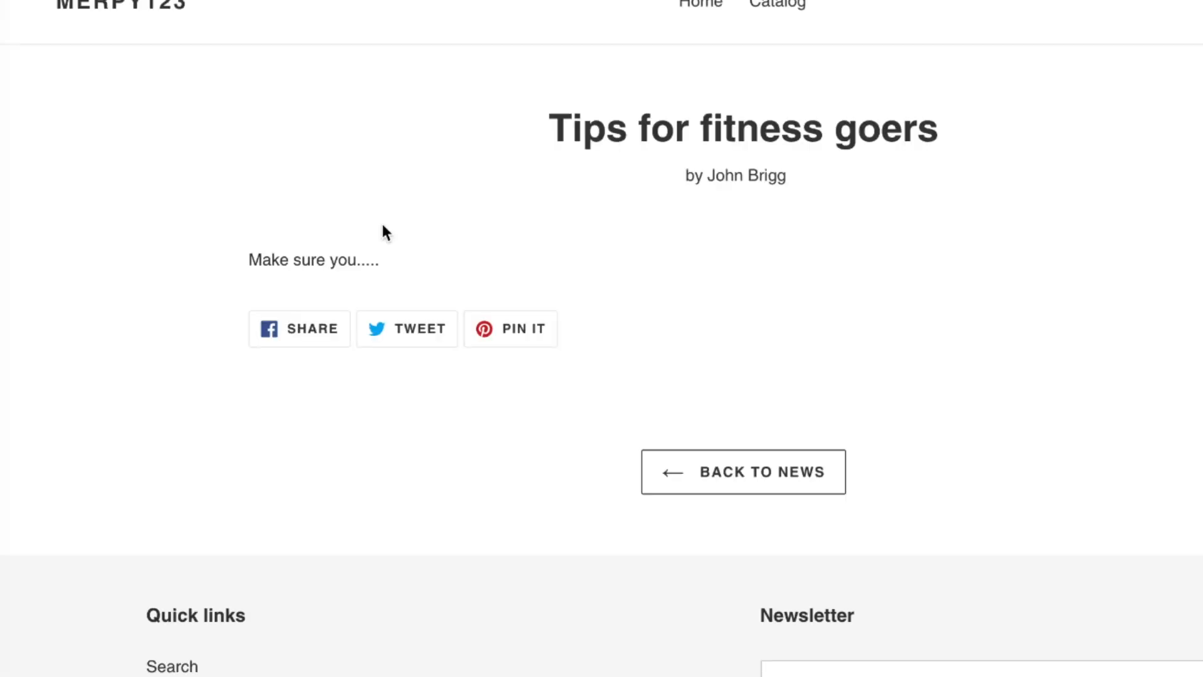
pyautogui.moveTo(532, 121); pyautogui.dragTo(271, 247)
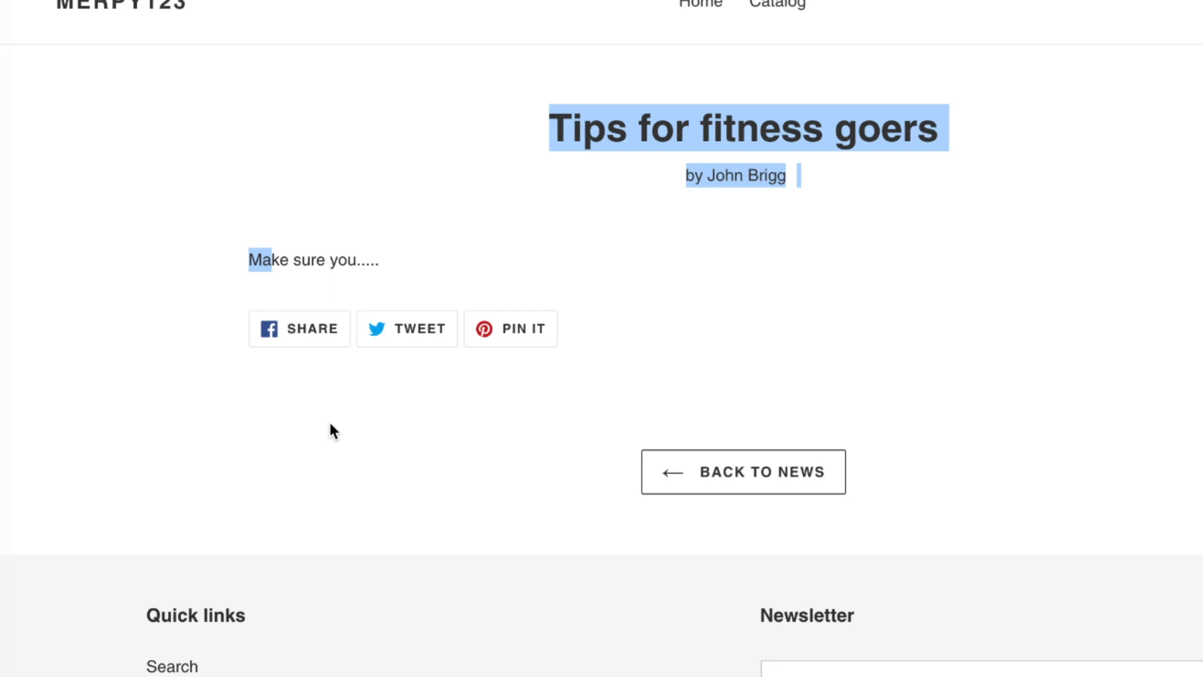
pyautogui.click(385, 211)
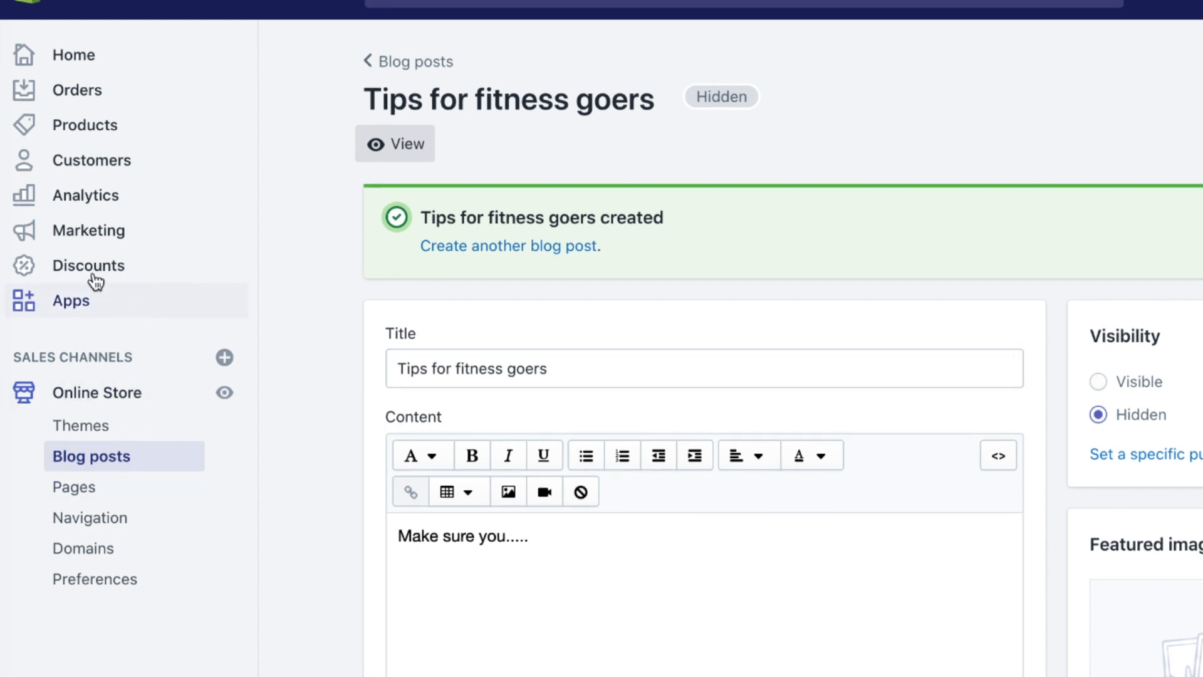
# Look over the Discounts page's discount code options and the Marketing overview.
pyautogui.click(193, 261)
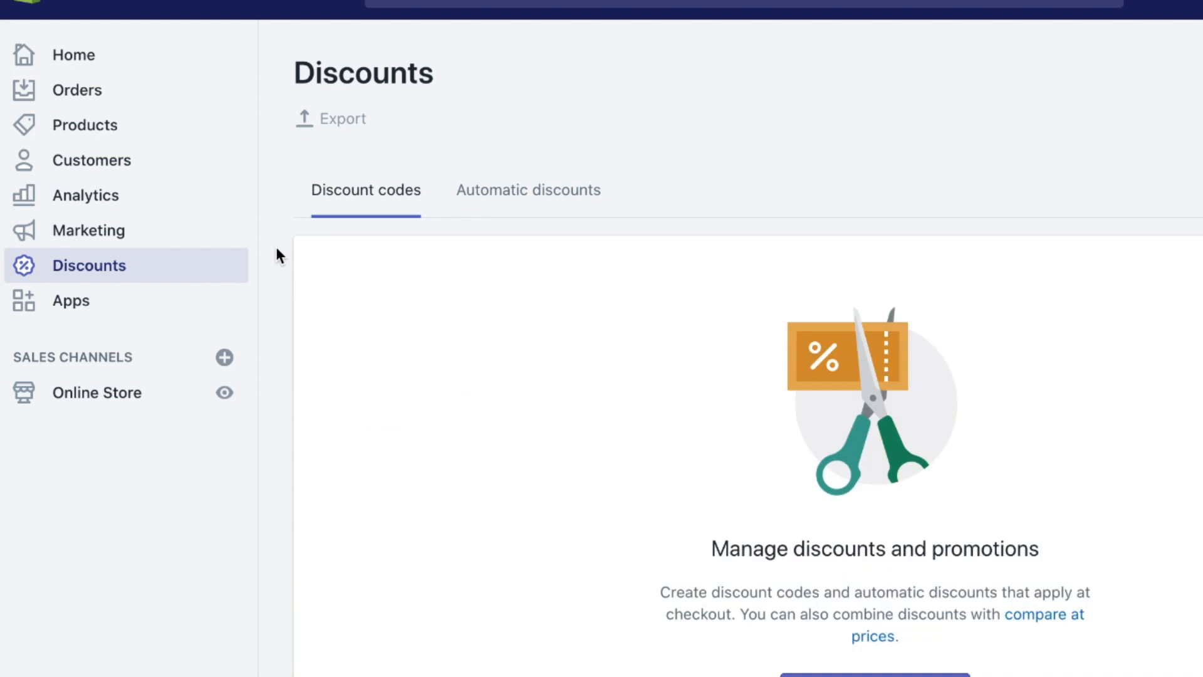
pyautogui.scroll(-2, 277, 249)
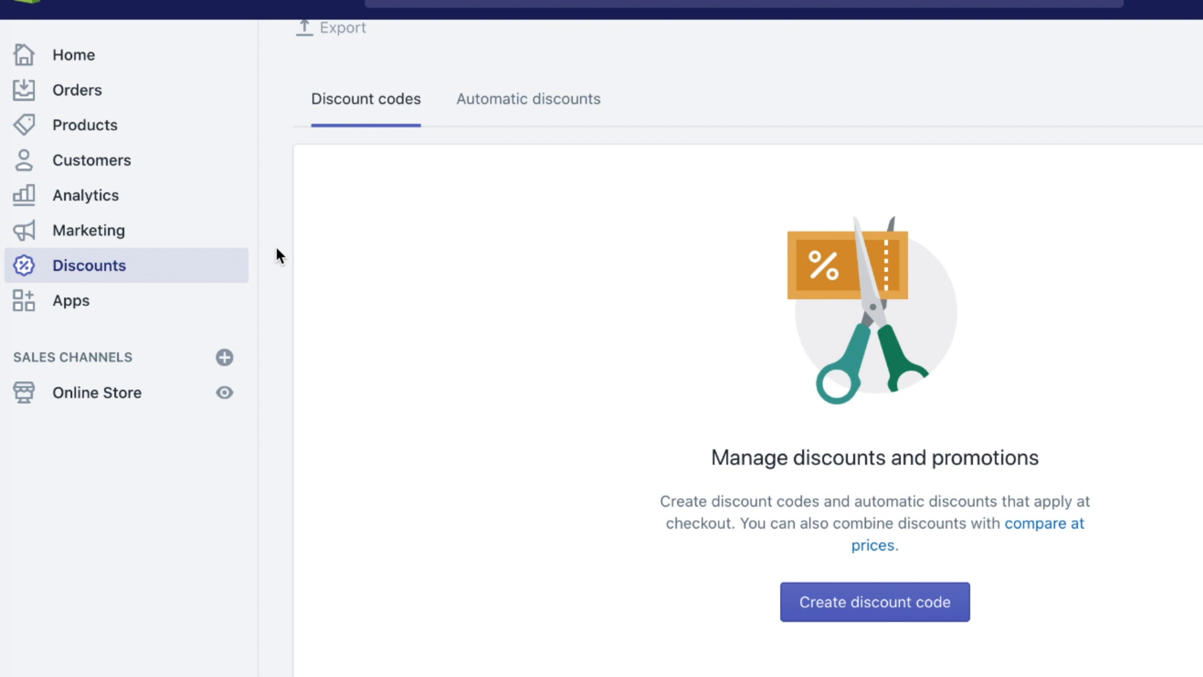
pyautogui.scroll(2, 277, 251)
pyautogui.click(72, 237)
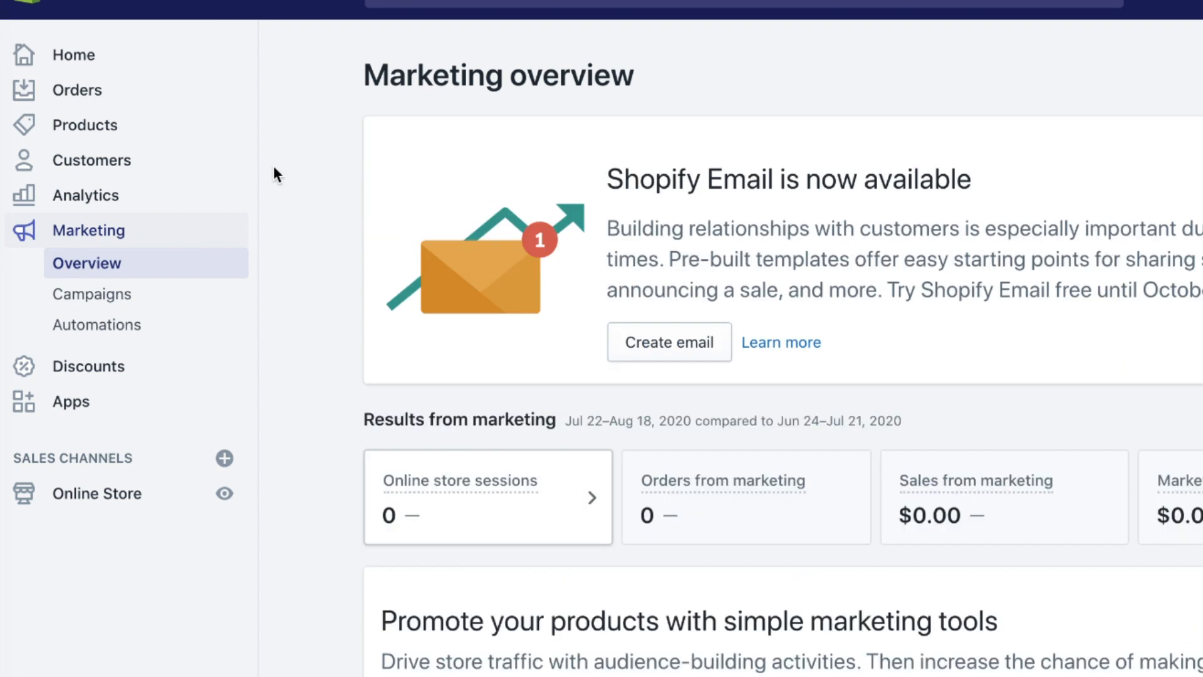
pyautogui.scroll(-6, 274, 168)
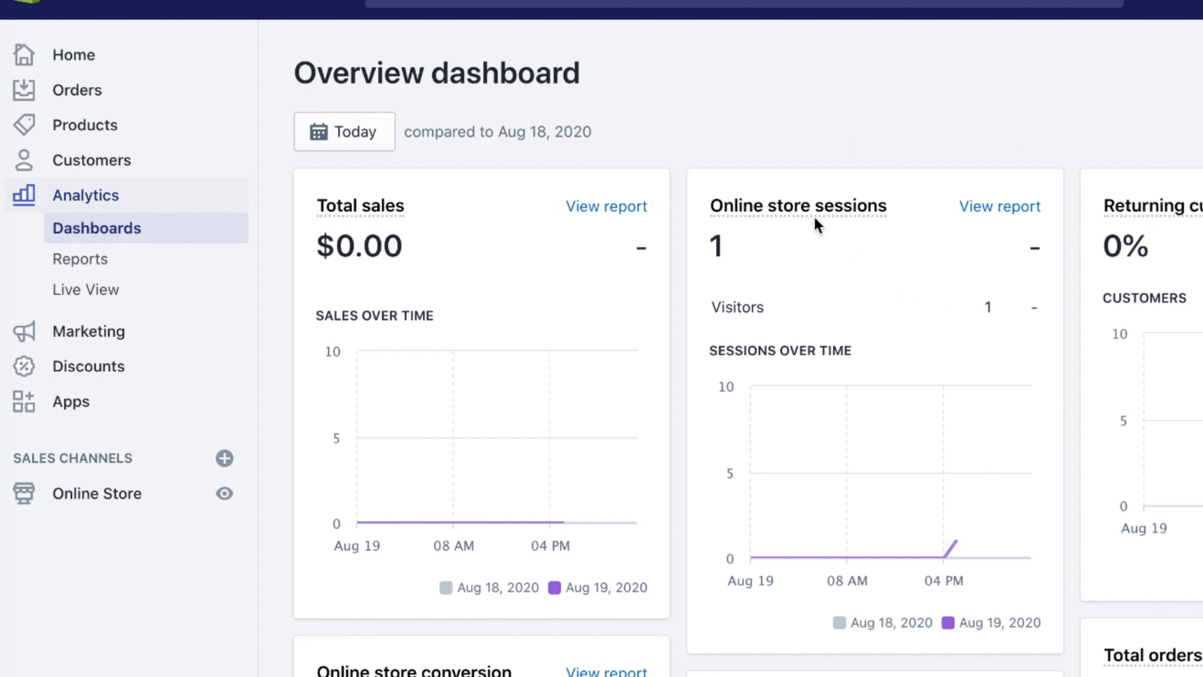
# Examine the Analytics overview dashboard, including conversion rate, order value, traffic source, social source and landing page reports.
pyautogui.scroll(-9, 503, 280)
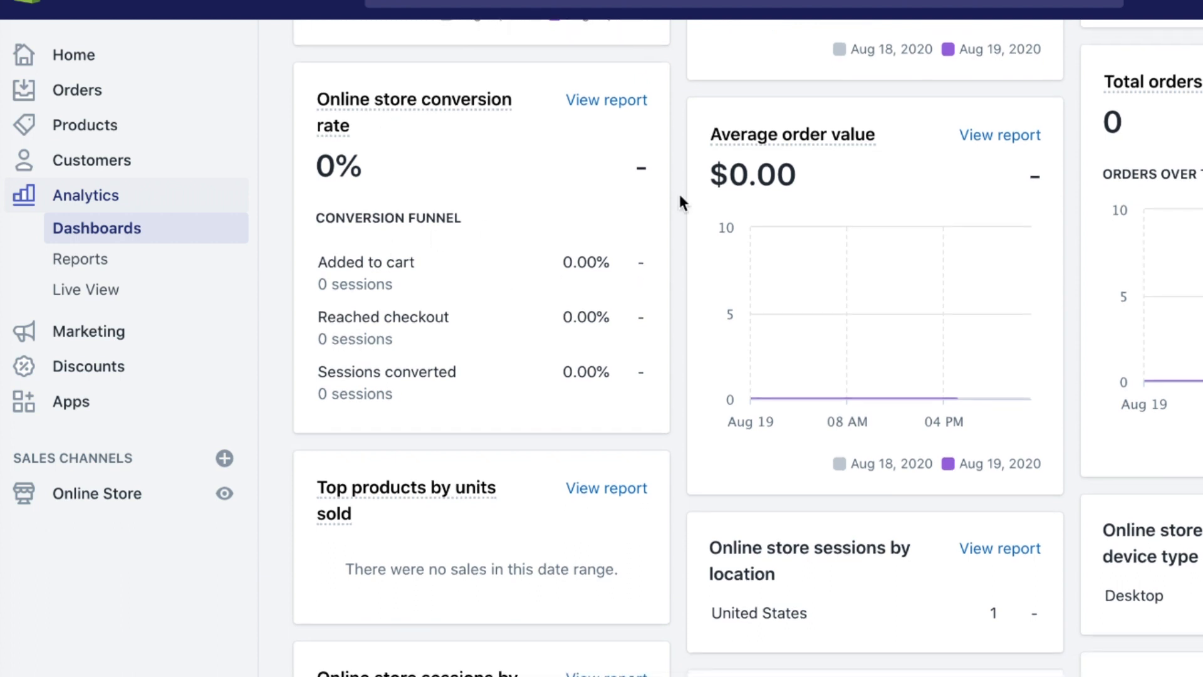
pyautogui.scroll(-5, 851, 204)
pyautogui.scroll(-6, 851, 204)
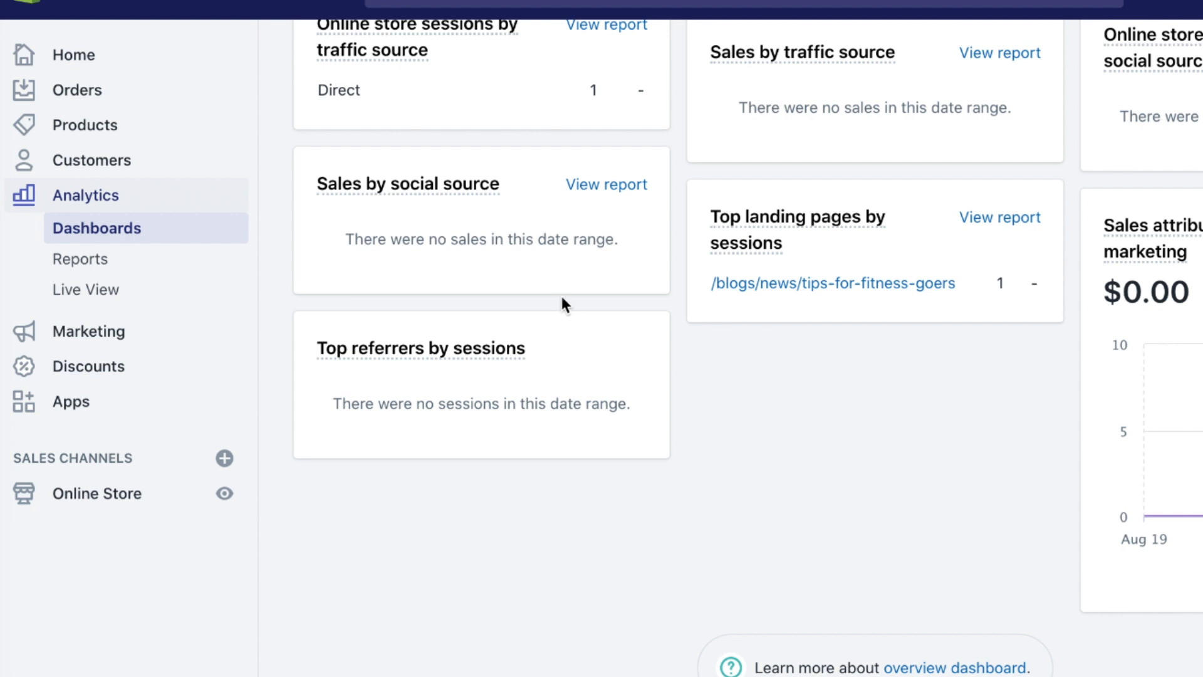
pyautogui.scroll(3, 560, 305)
pyautogui.moveTo(769, 245)
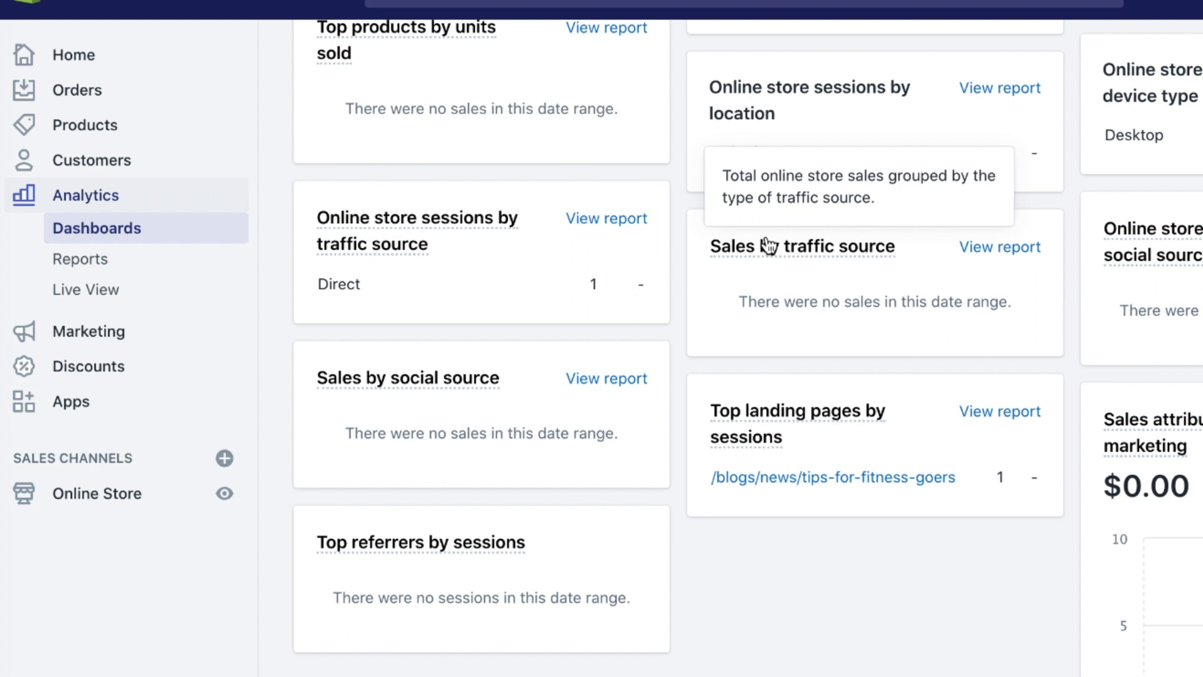
pyautogui.scroll(8, 884, 476)
pyautogui.scroll(-2, 884, 476)
pyautogui.scroll(-3, 884, 478)
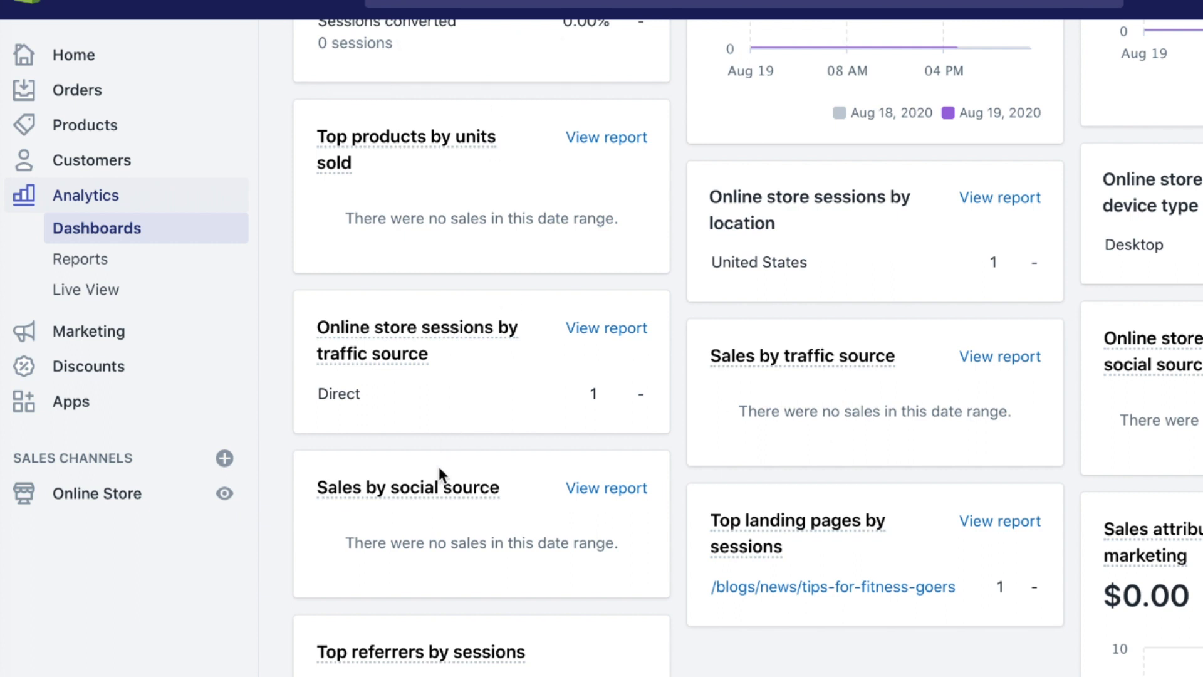
pyautogui.moveTo(441, 496)
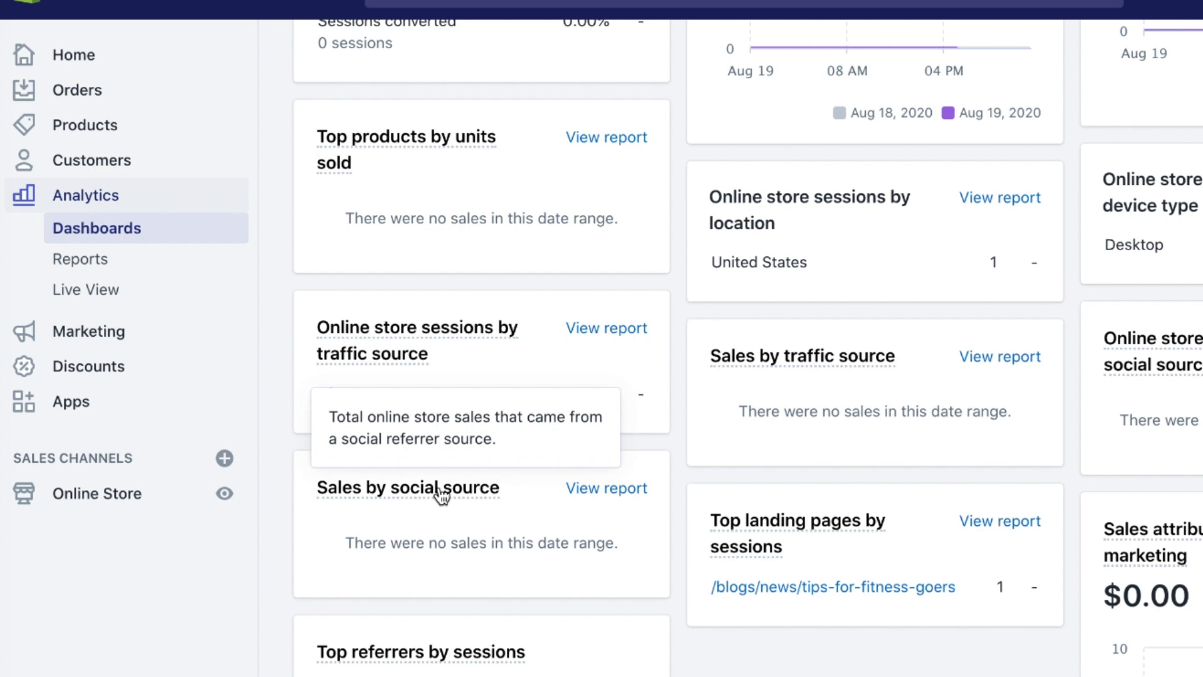
pyautogui.scroll(9, 439, 486)
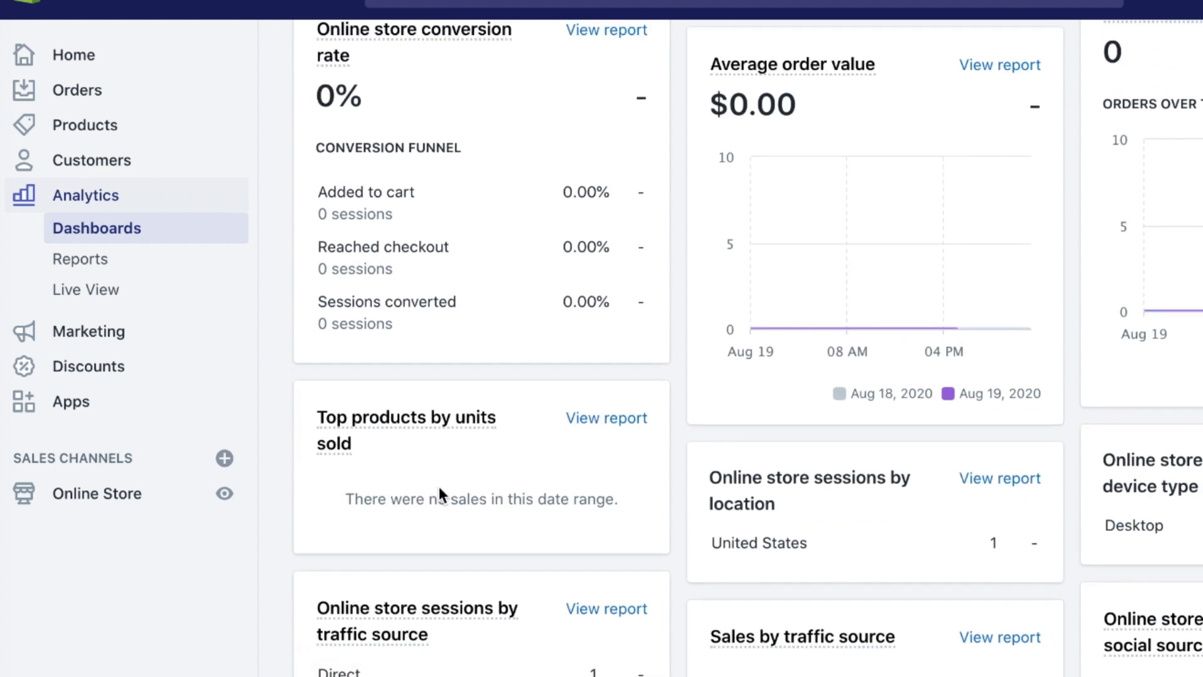
pyautogui.scroll(5, 742, 340)
pyautogui.scroll(1, 743, 345)
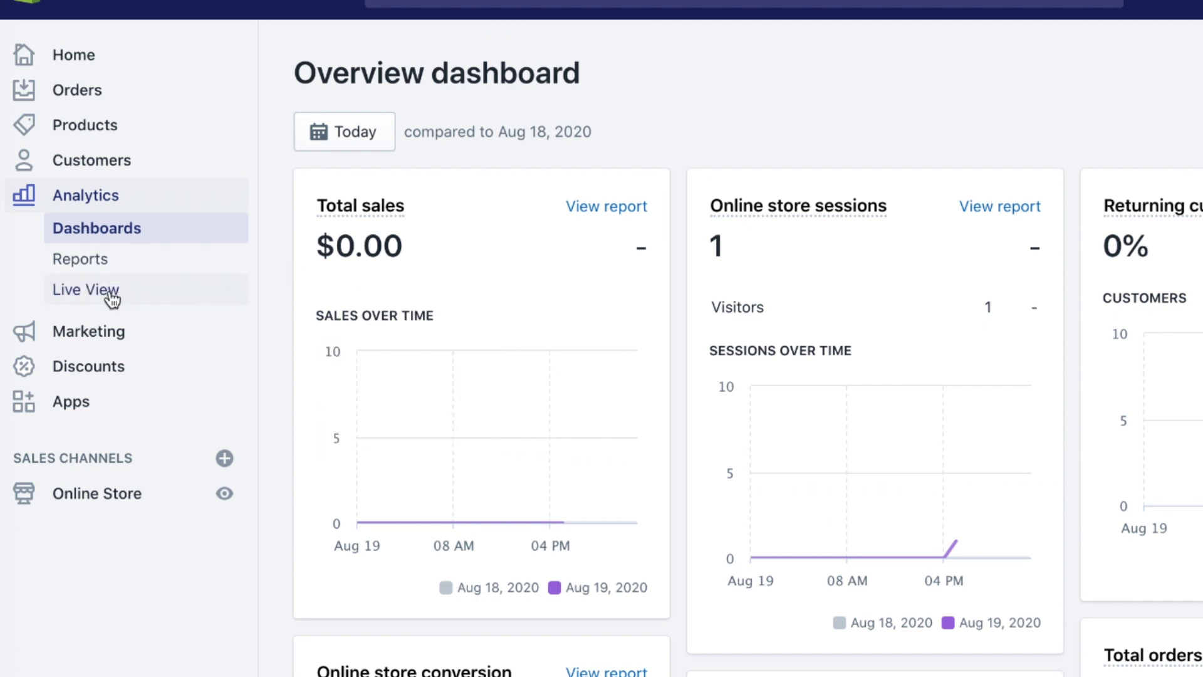
# Look over the customer management page and the page listing all products.
pyautogui.click(82, 168)
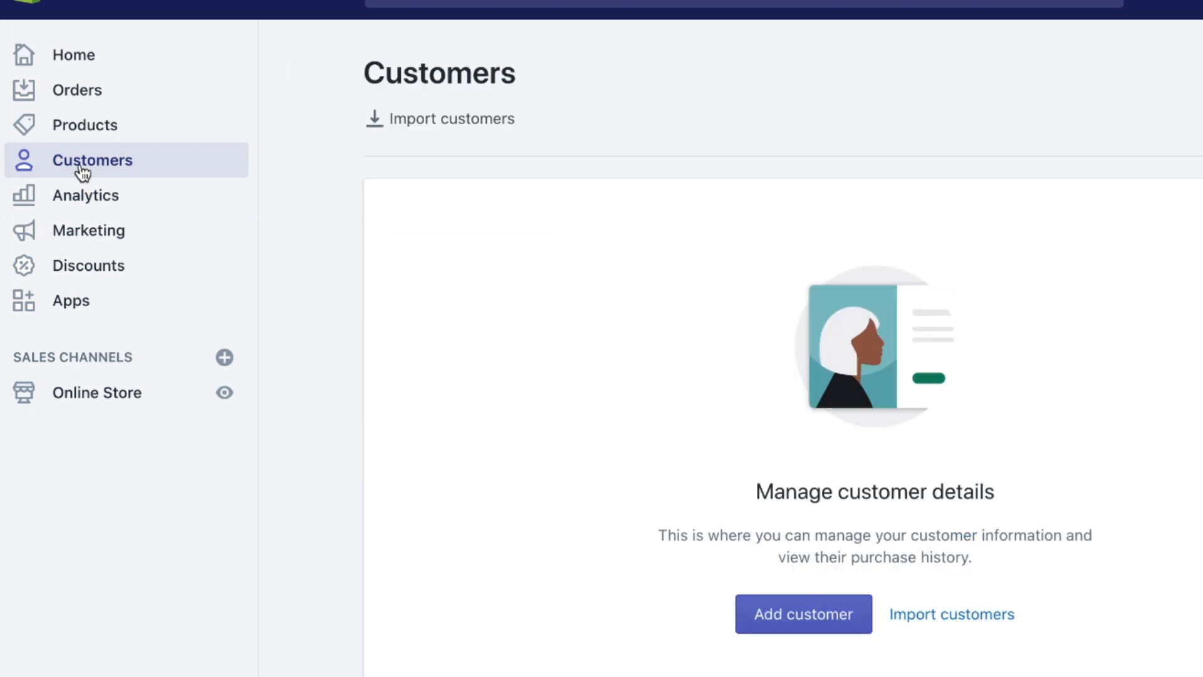
pyautogui.scroll(-3, 437, 247)
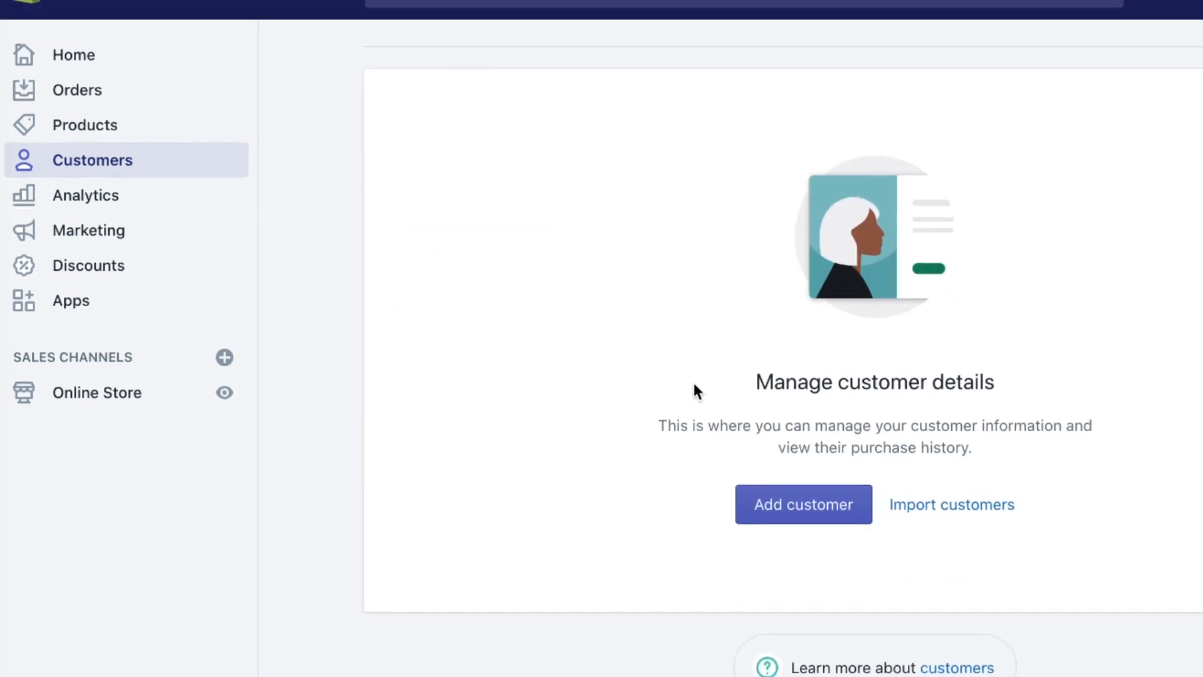
pyautogui.click(110, 129)
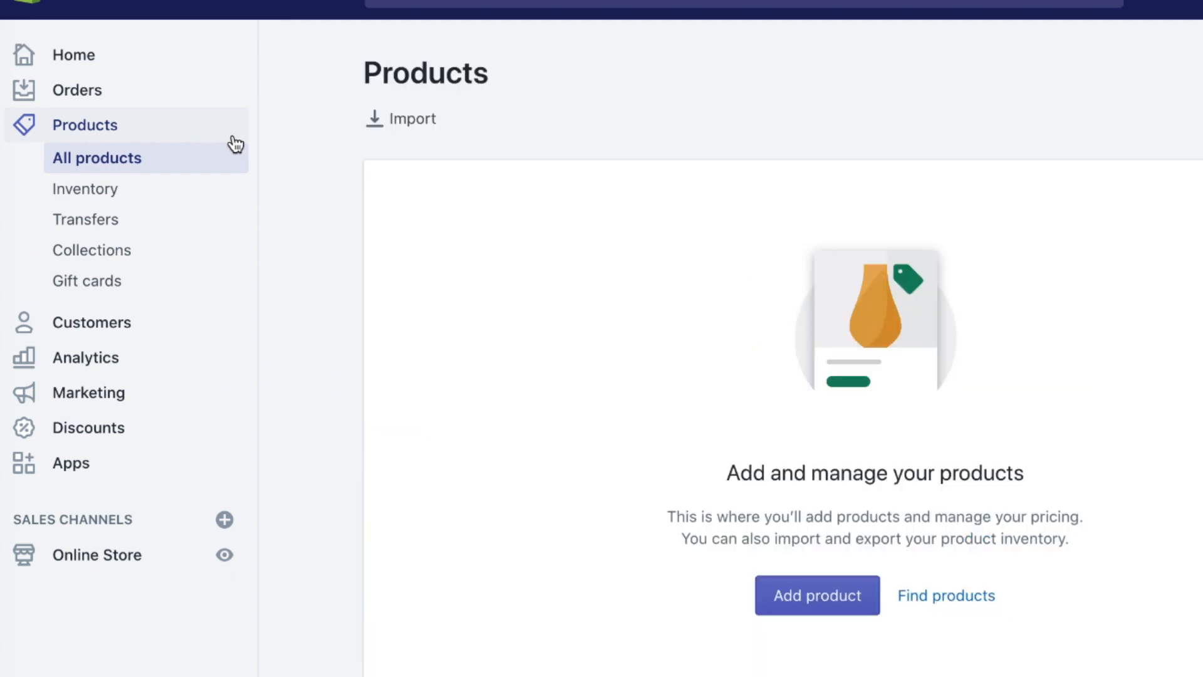
pyautogui.scroll(-2, 446, 196)
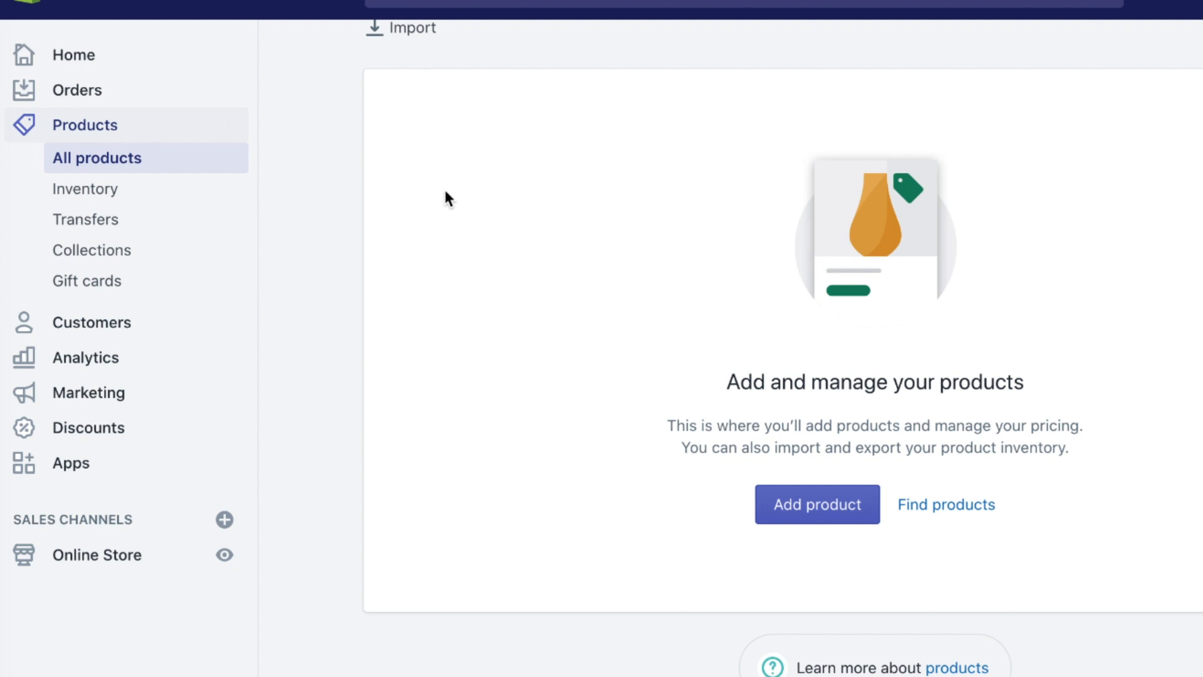
# Open a new product form and examine its pricing and inventory fields.
pyautogui.click(837, 501)
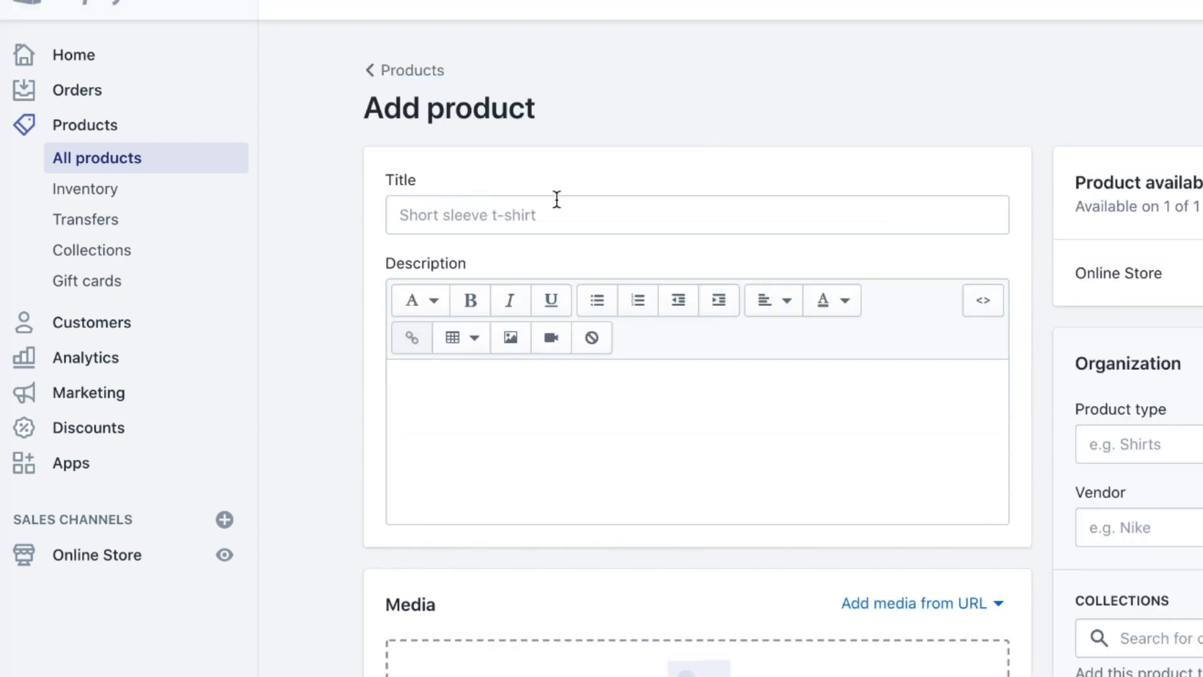
pyautogui.scroll(-15, 582, 382)
pyautogui.scroll(4, 688, 492)
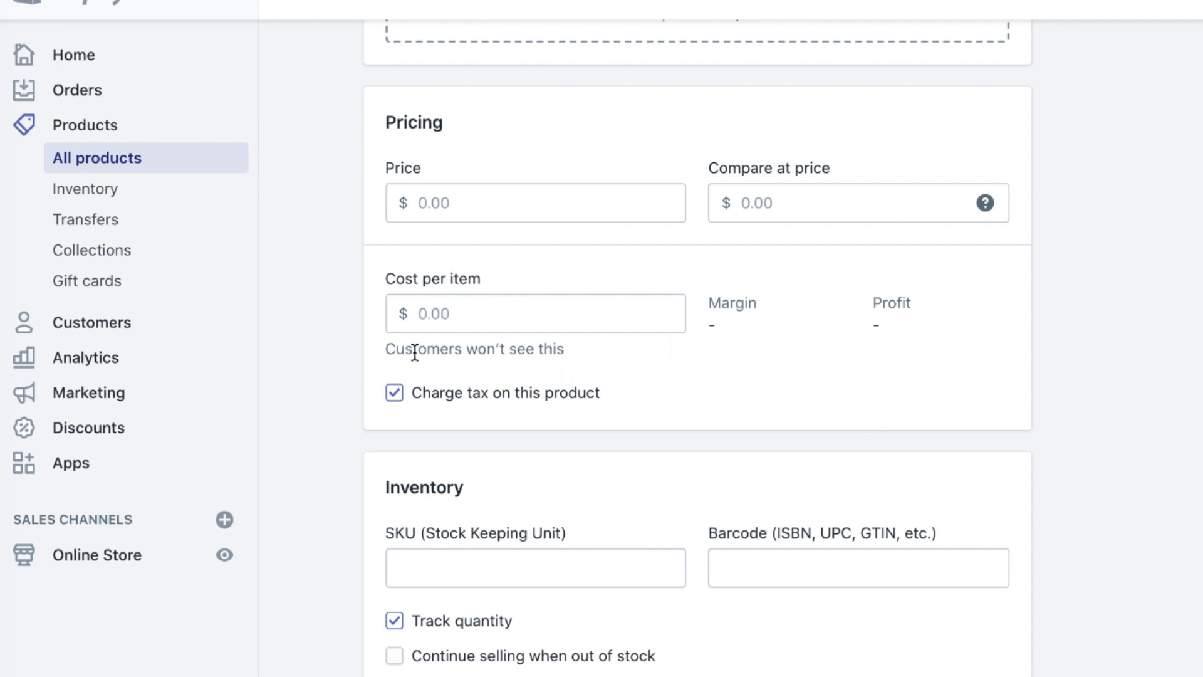
pyautogui.scroll(-3, 528, 376)
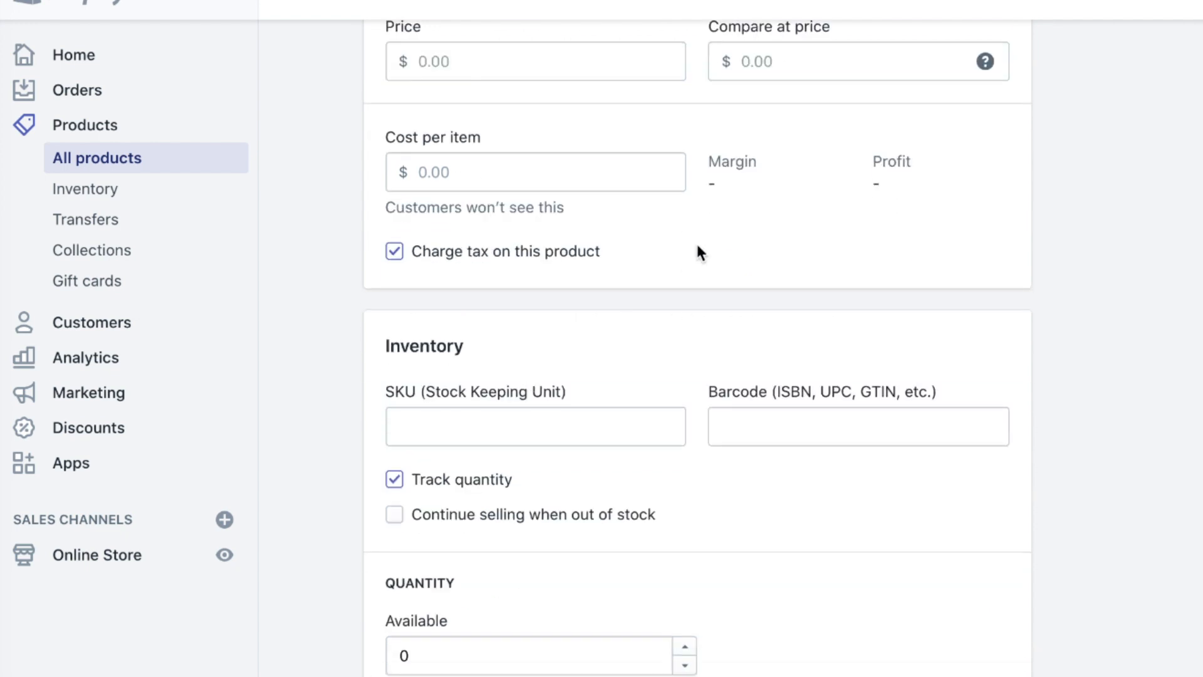
pyautogui.scroll(-1, 697, 251)
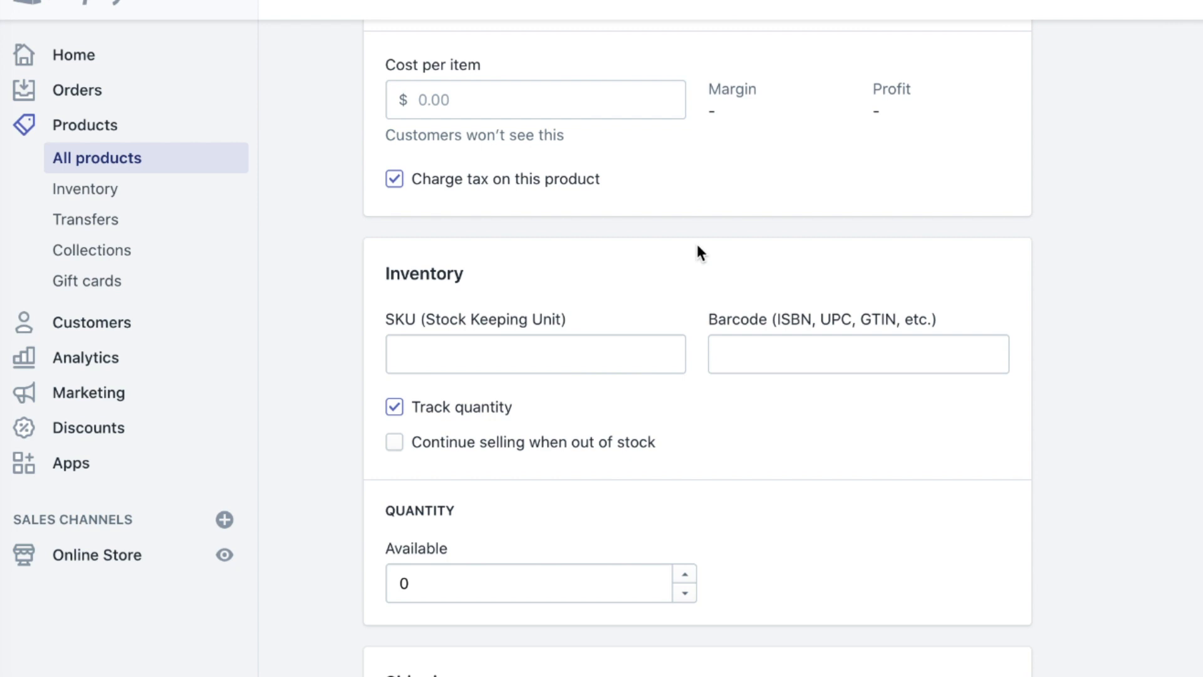
pyautogui.scroll(-3, 551, 201)
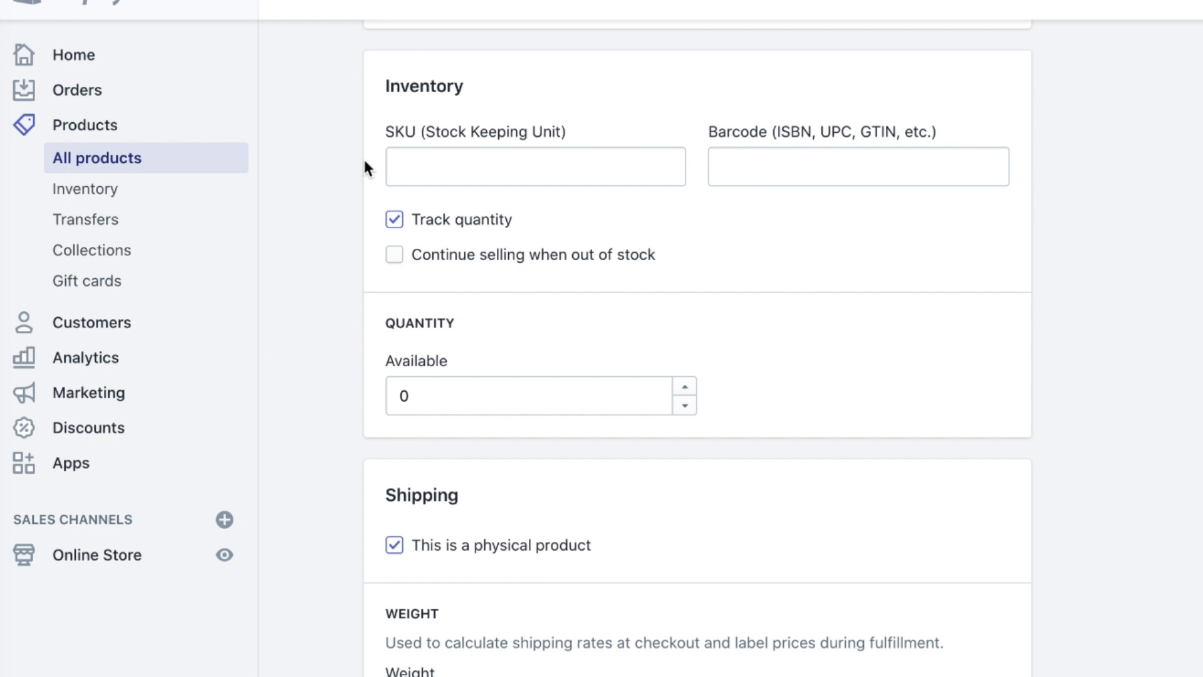
# Examine the new product form's shipping, customs information, variants and search engine listing sections.
pyautogui.scroll(-5, 366, 168)
pyautogui.scroll(-2, 366, 167)
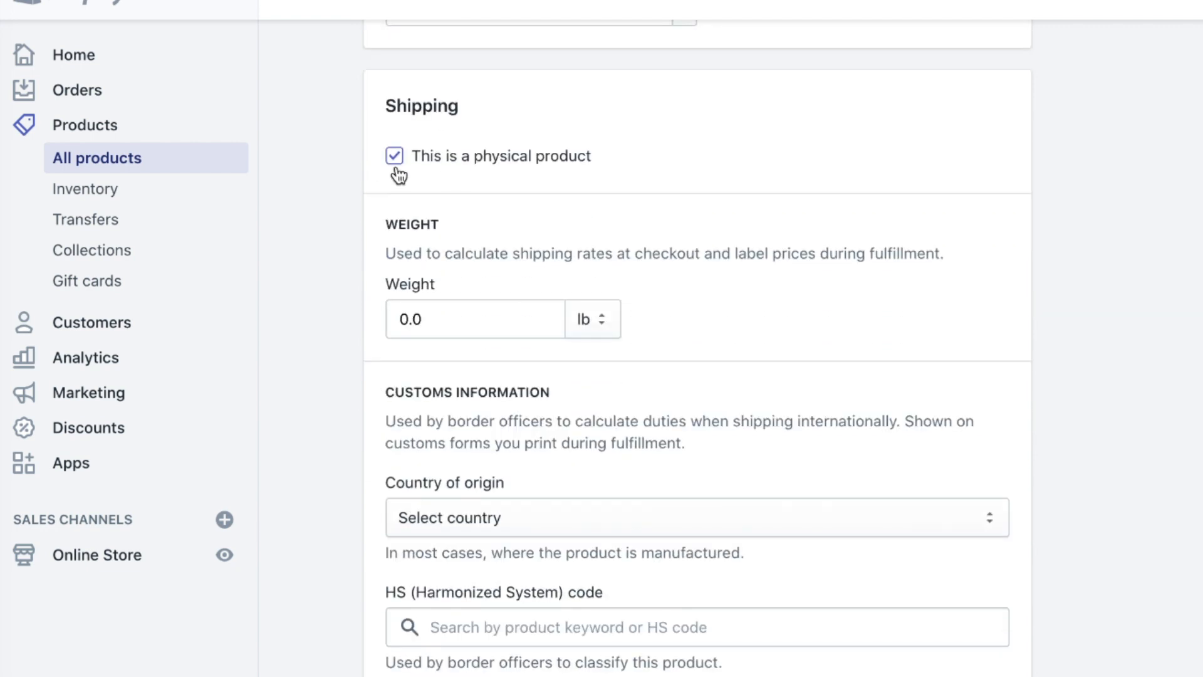
pyautogui.scroll(-1, 398, 177)
pyautogui.scroll(-6, 326, 284)
pyautogui.scroll(-1, 327, 287)
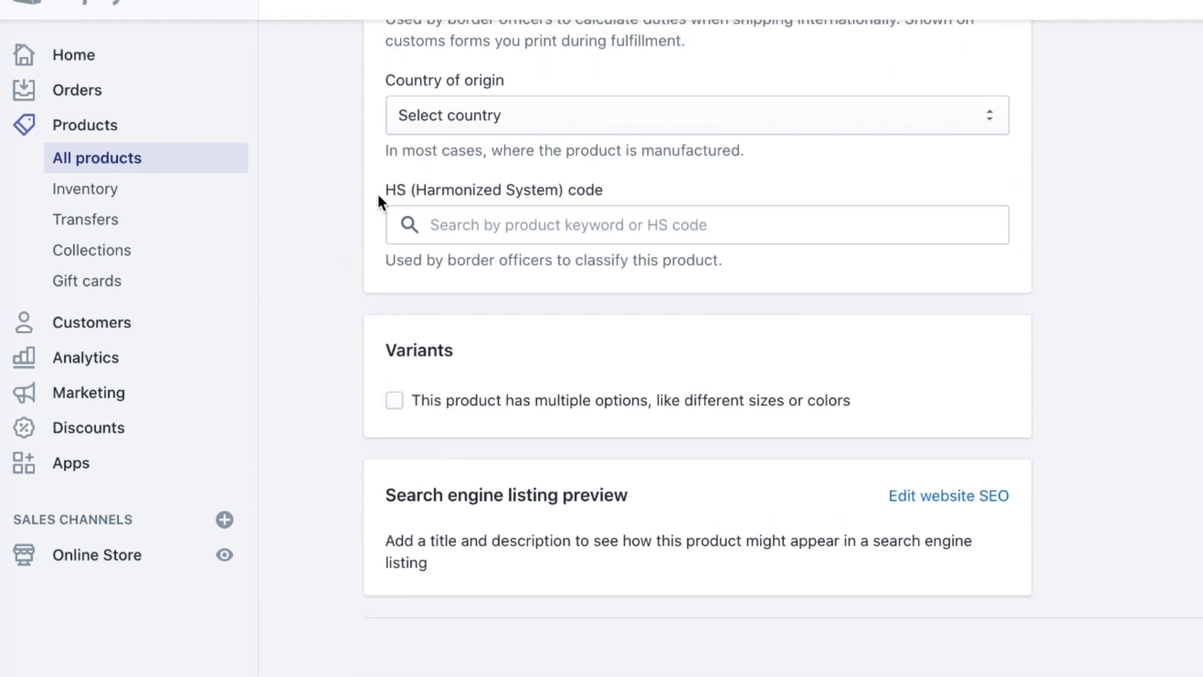
# Review the new product form's media, product type, vendor, collections and tags fields.
pyautogui.scroll(1, 454, 499)
pyautogui.scroll(20, 454, 498)
pyautogui.scroll(-10, 453, 499)
pyautogui.scroll(5, 451, 497)
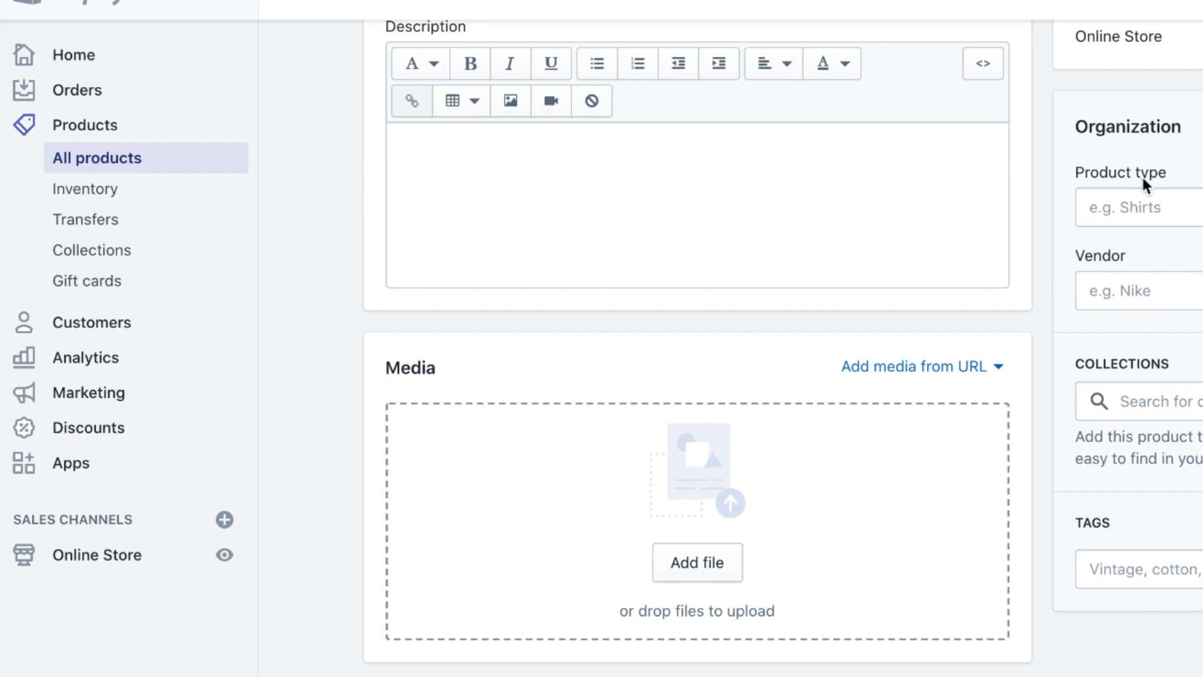
pyautogui.scroll(5, 915, 378)
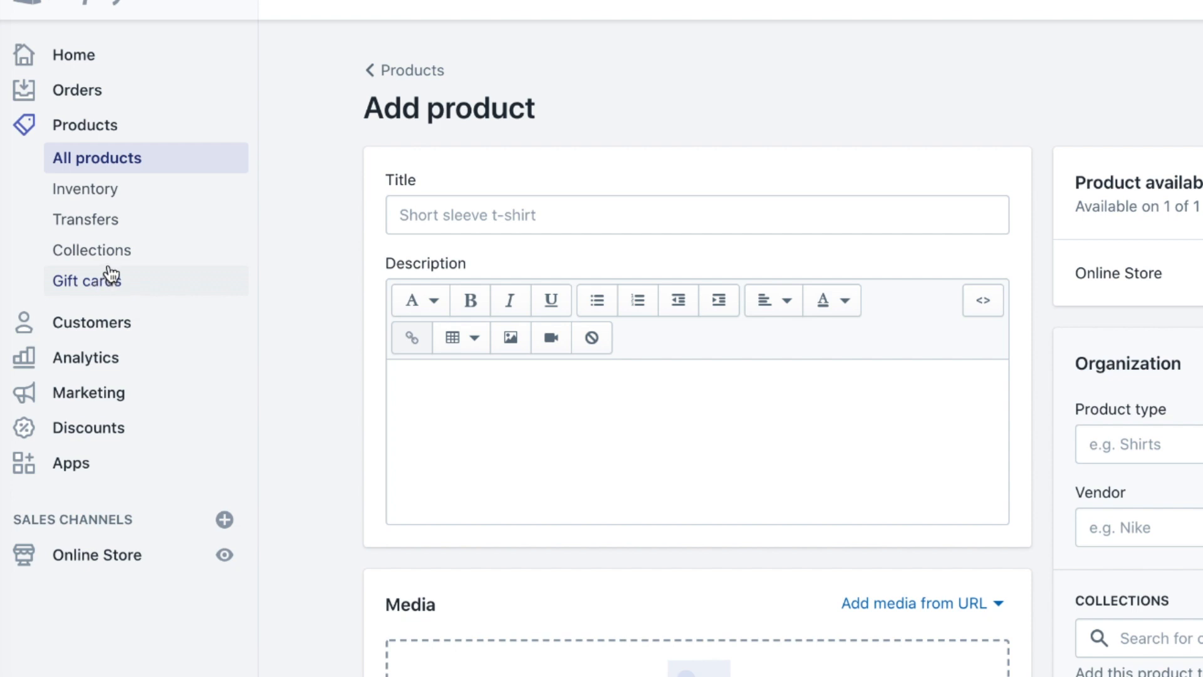
# Check the Abandoned checkouts page under Orders and open the store's Apps page.
pyautogui.click(91, 98)
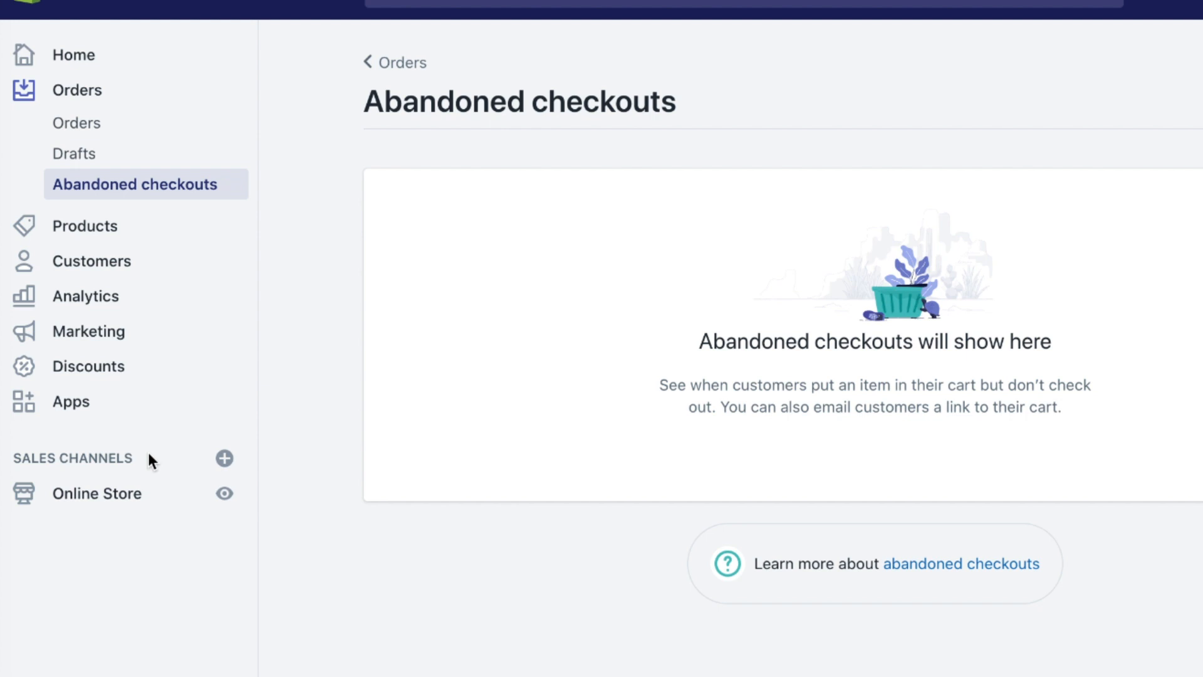
pyautogui.click(78, 413)
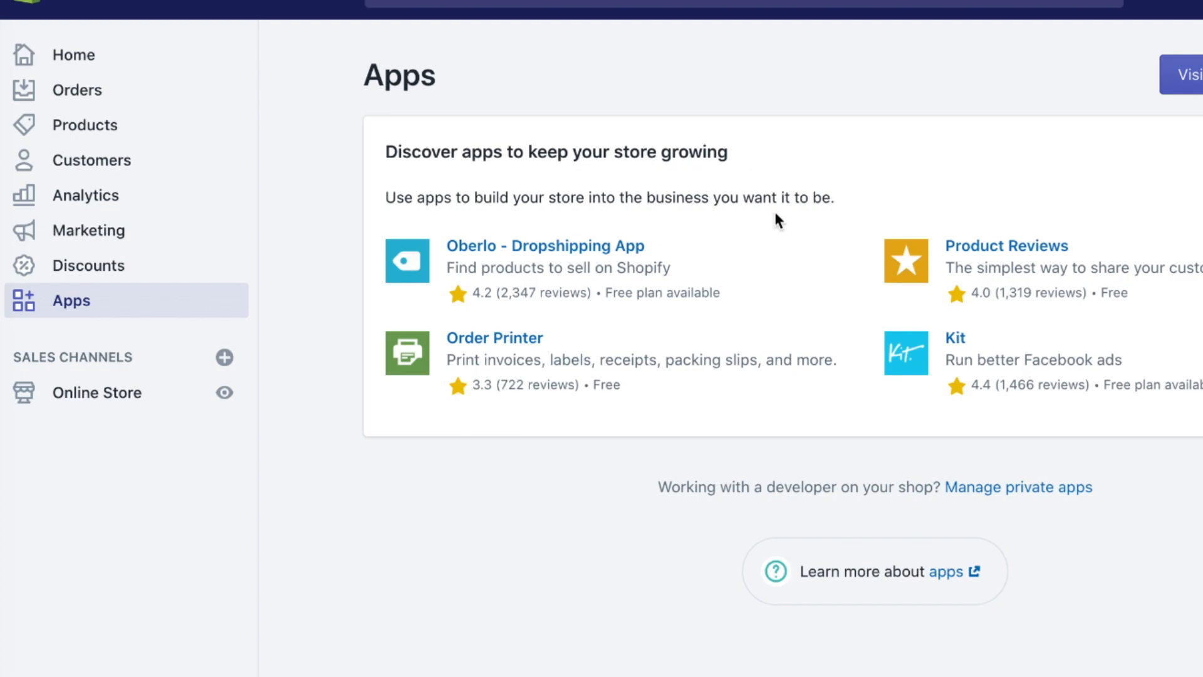
# Visit the Shopify App Store and browse its staff picks, trending apps, store setup and online selling sections.
pyautogui.click(1183, 75)
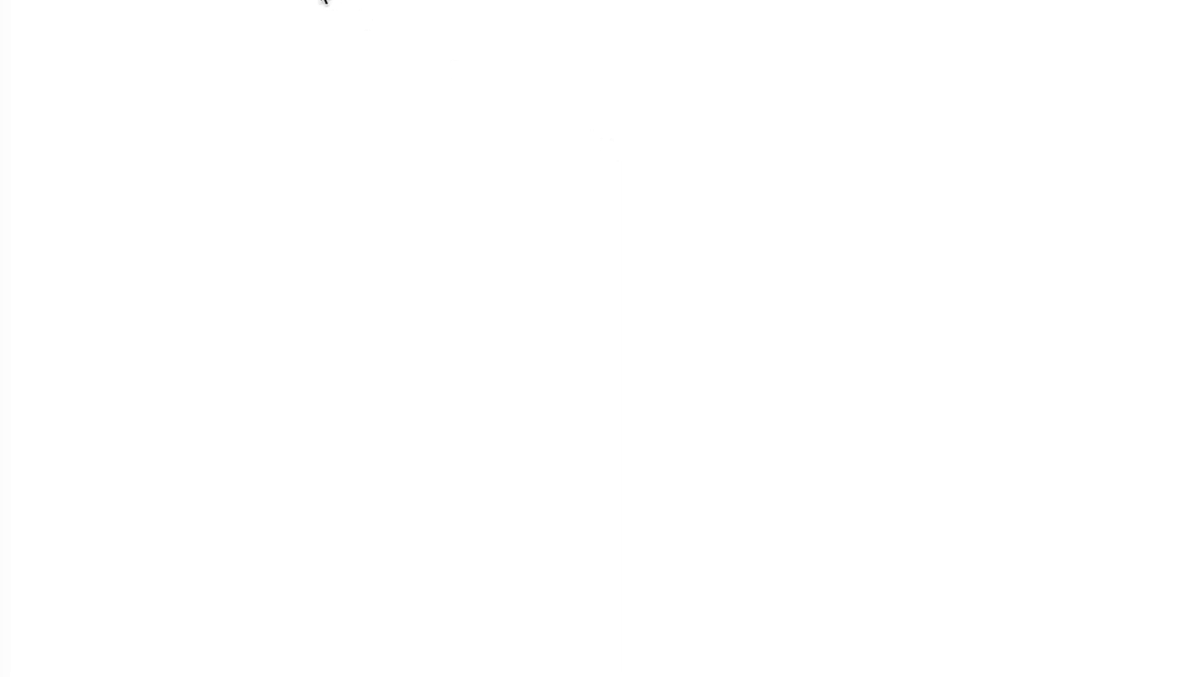
pyautogui.scroll(-3, 302, 201)
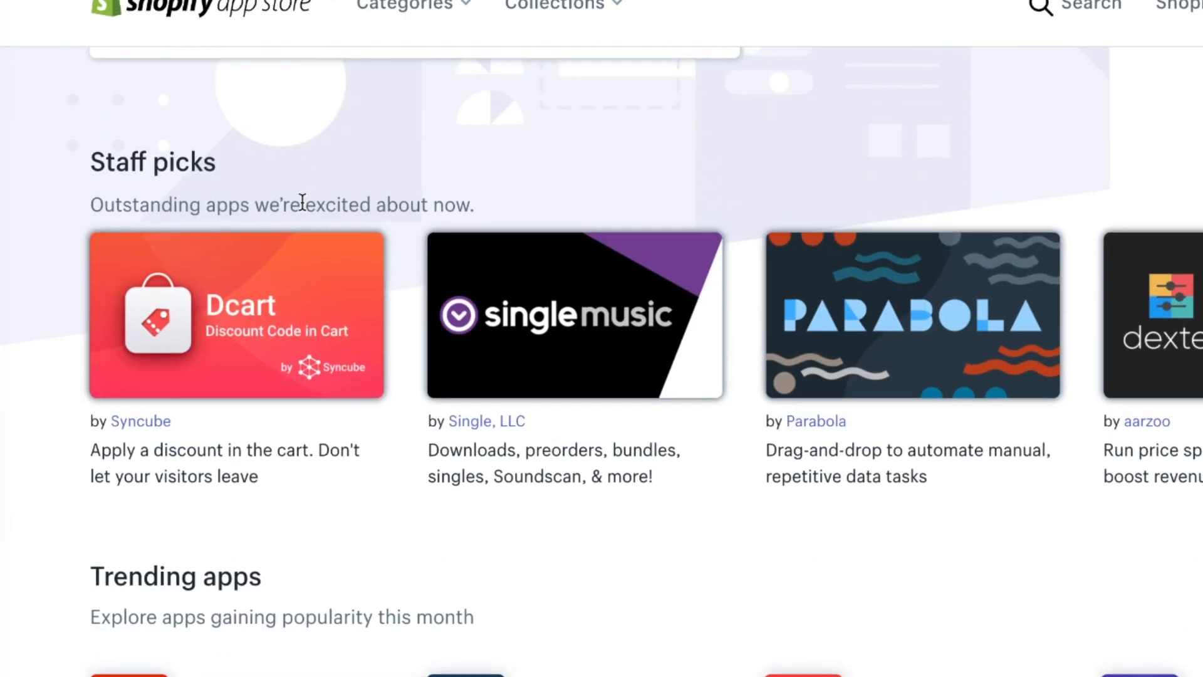
pyautogui.scroll(1, 302, 201)
pyautogui.scroll(-5, 454, 210)
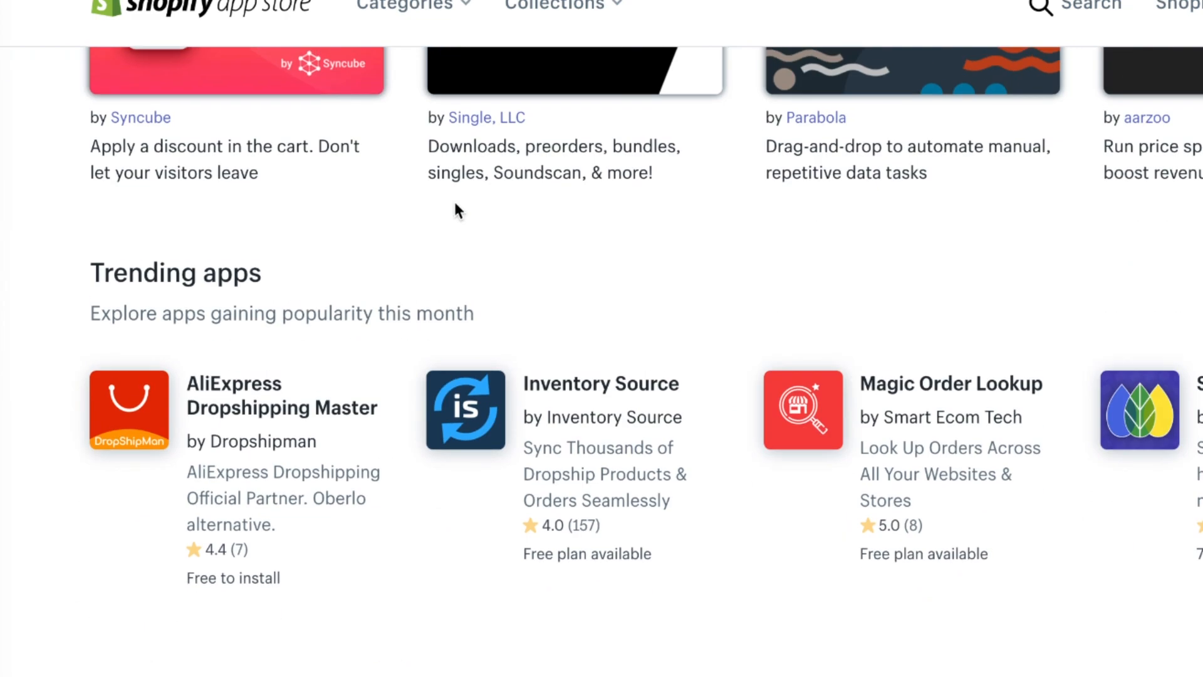
pyautogui.scroll(-1, 455, 204)
pyautogui.scroll(-3, 592, 201)
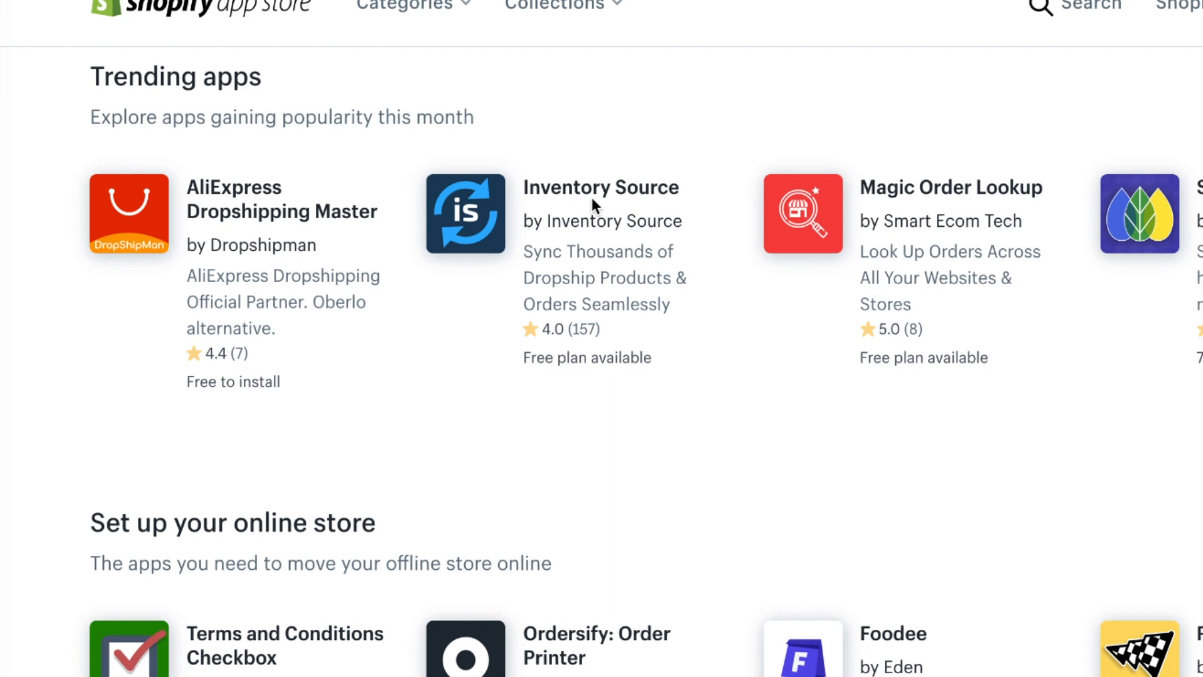
pyautogui.scroll(-5, 594, 207)
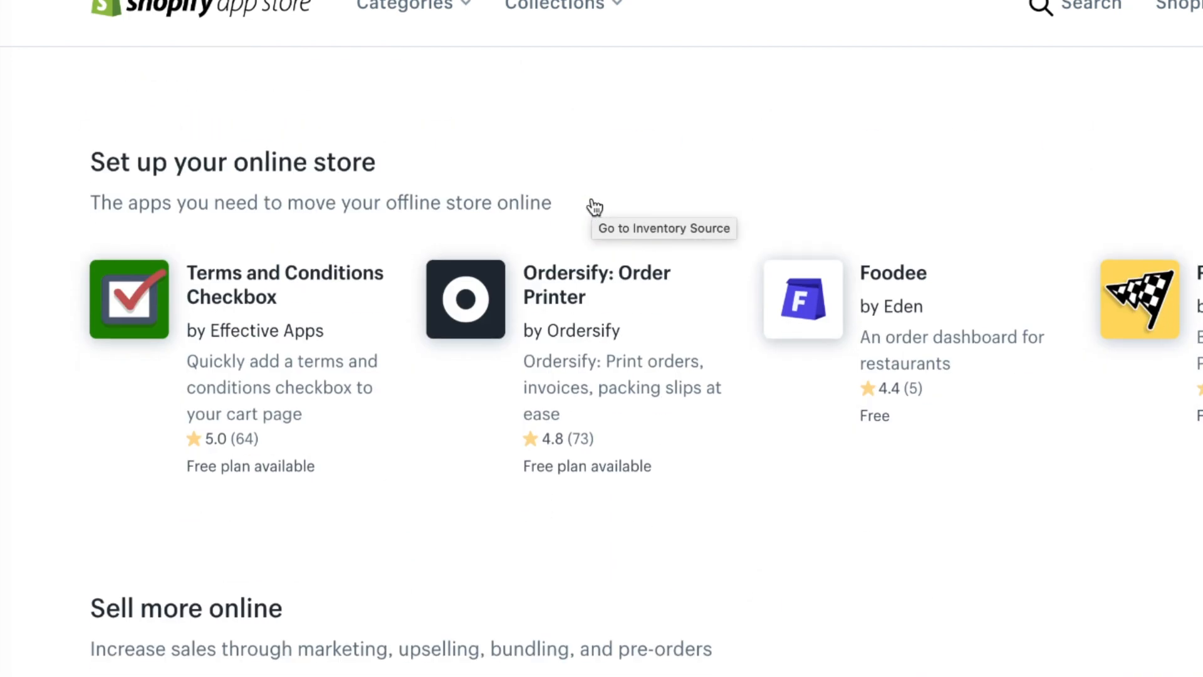
pyautogui.scroll(-3, 690, 189)
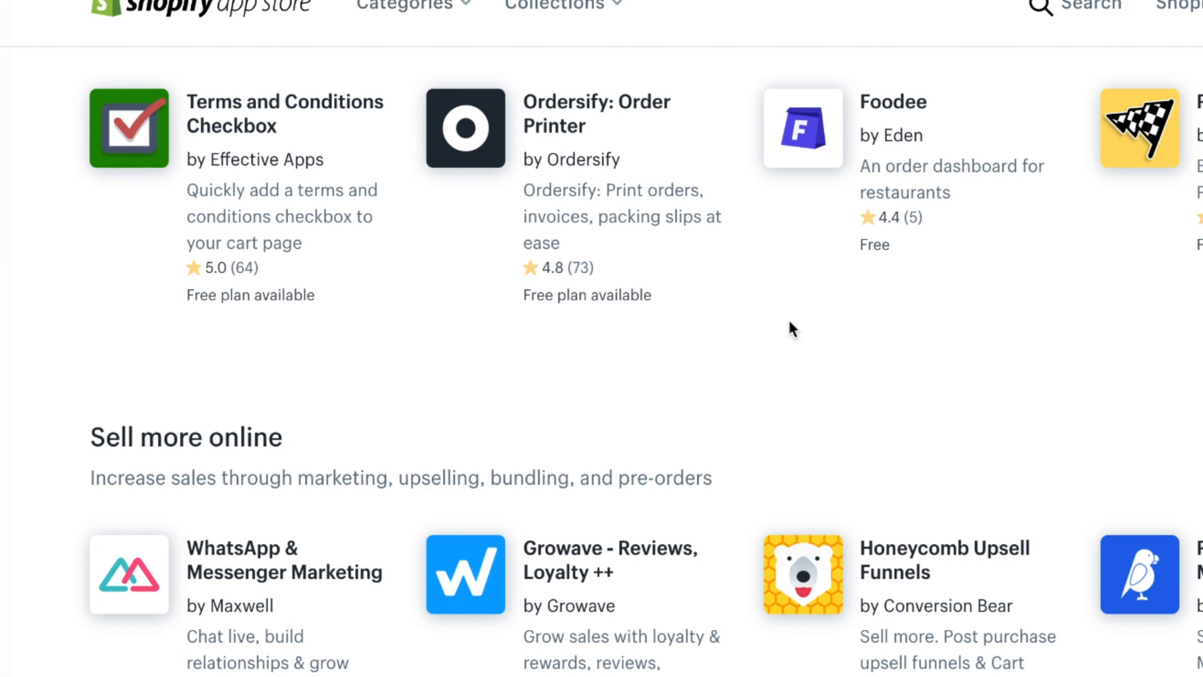
# Browse the app store's sections for selling more online, communicating with customers, delivery and pickups, and apps made by Shopify.
pyautogui.scroll(-4, 789, 328)
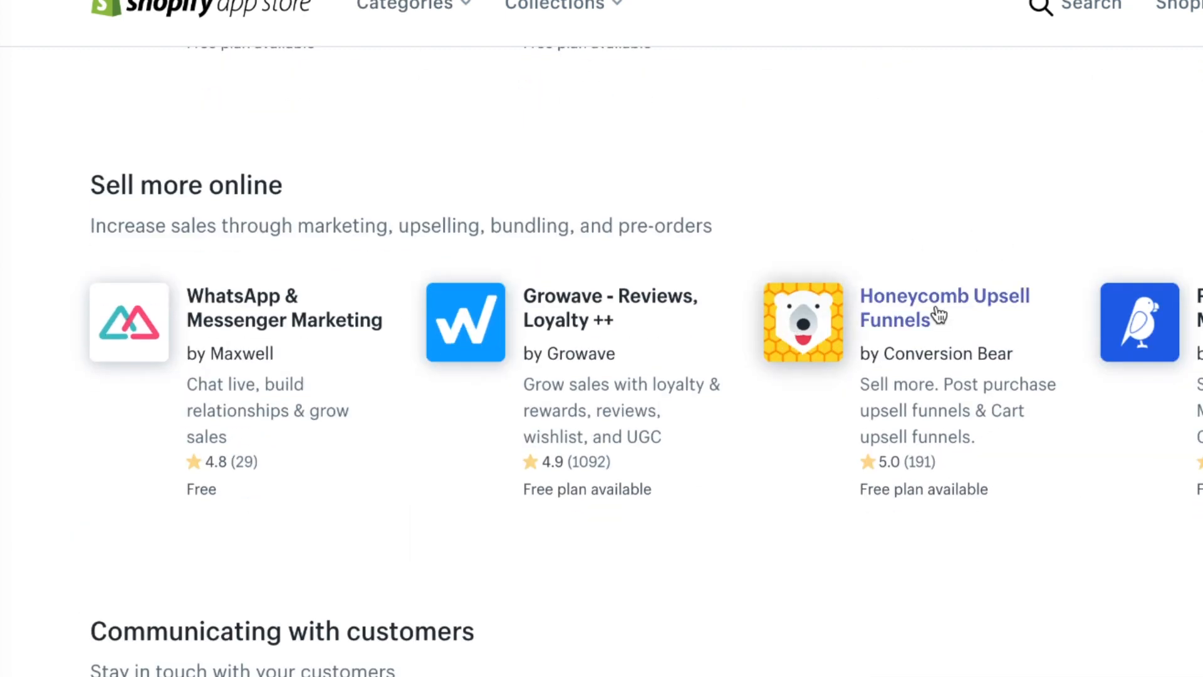
pyautogui.scroll(-2, 938, 315)
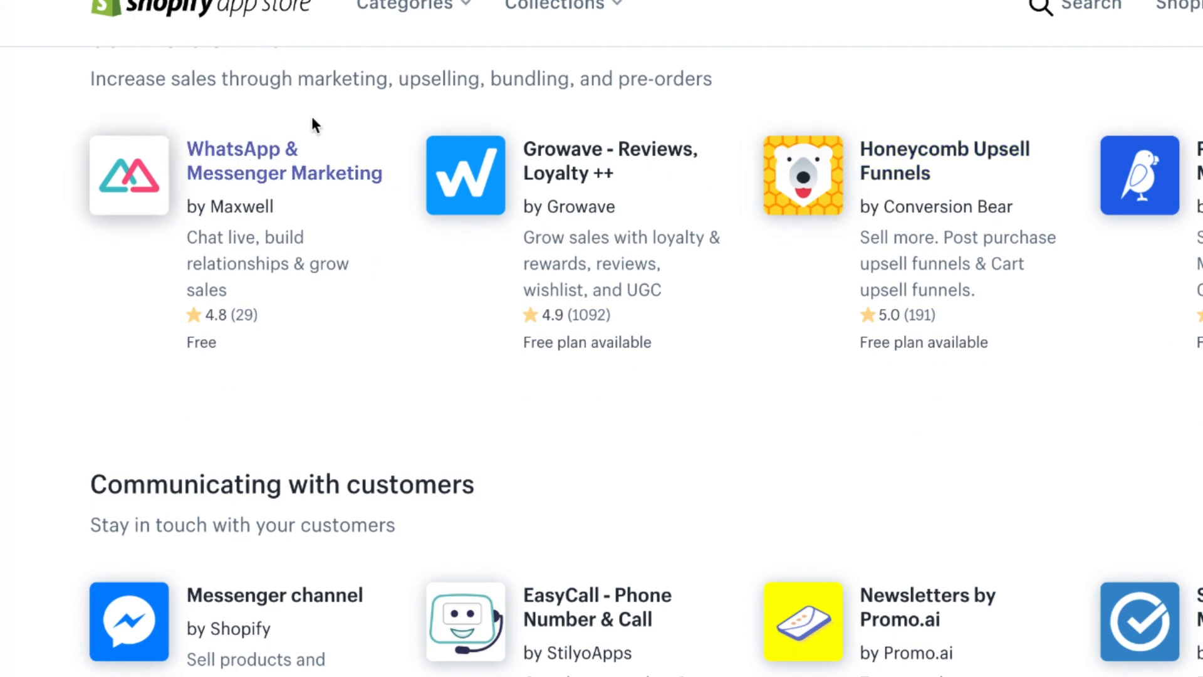
pyautogui.scroll(-2, 399, 390)
pyautogui.scroll(-5, 415, 332)
pyautogui.scroll(-2, 940, 148)
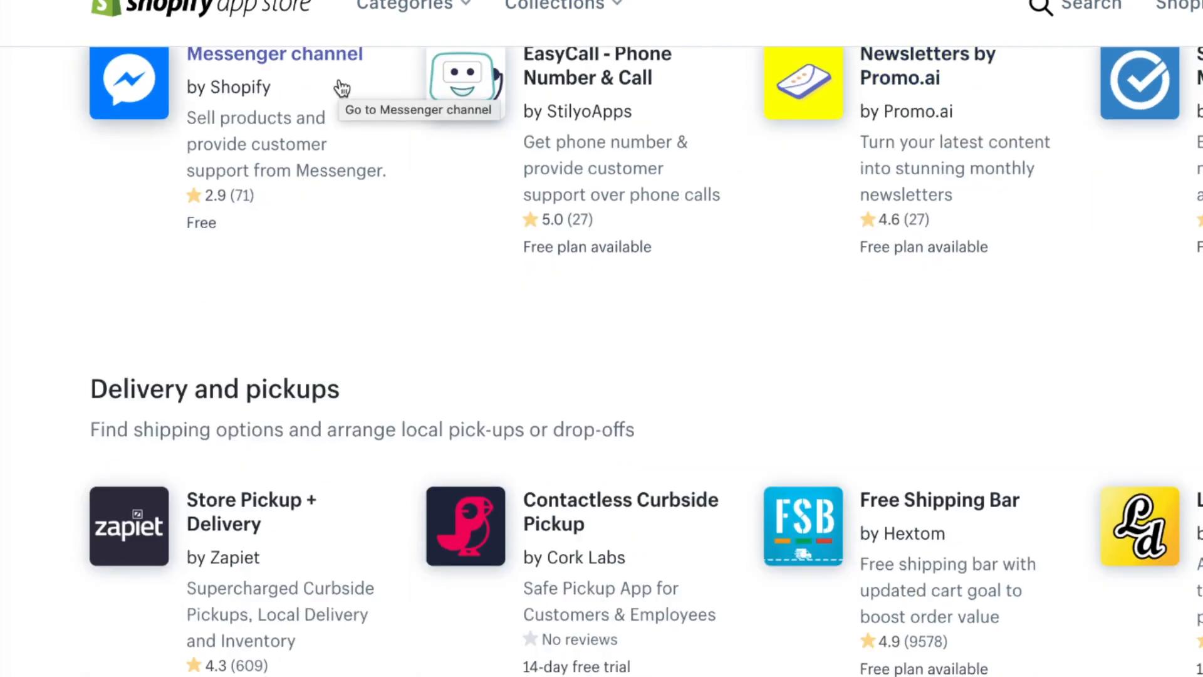
pyautogui.scroll(-5, 341, 370)
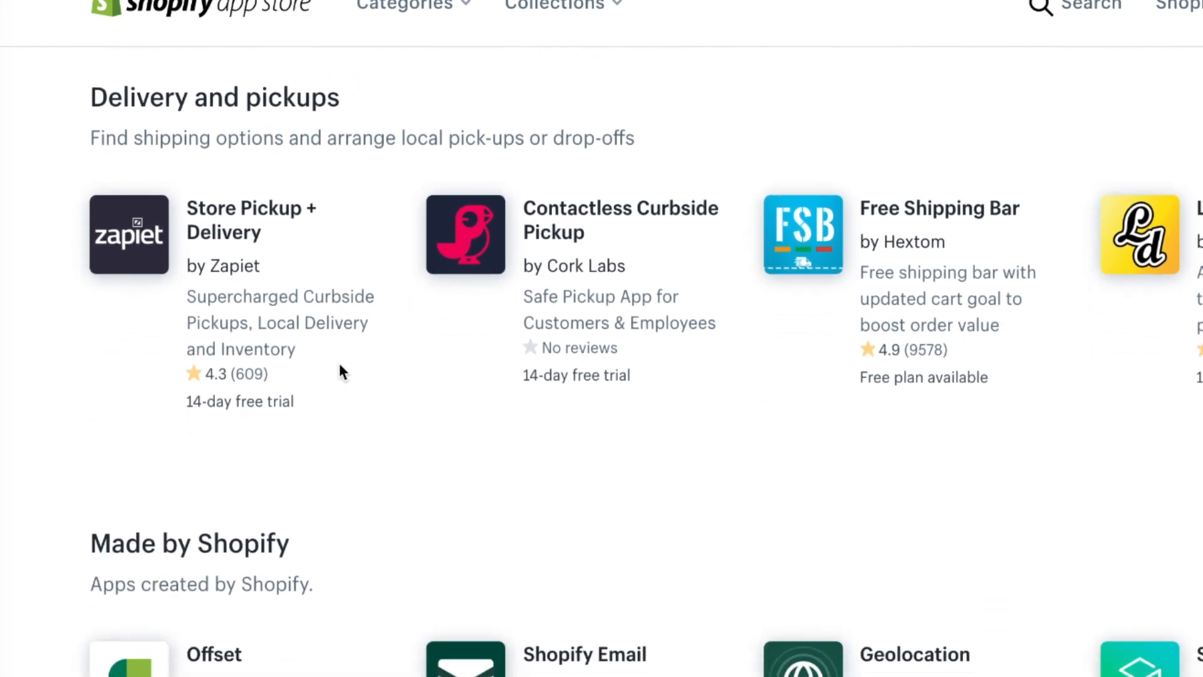
pyautogui.scroll(-7, 341, 373)
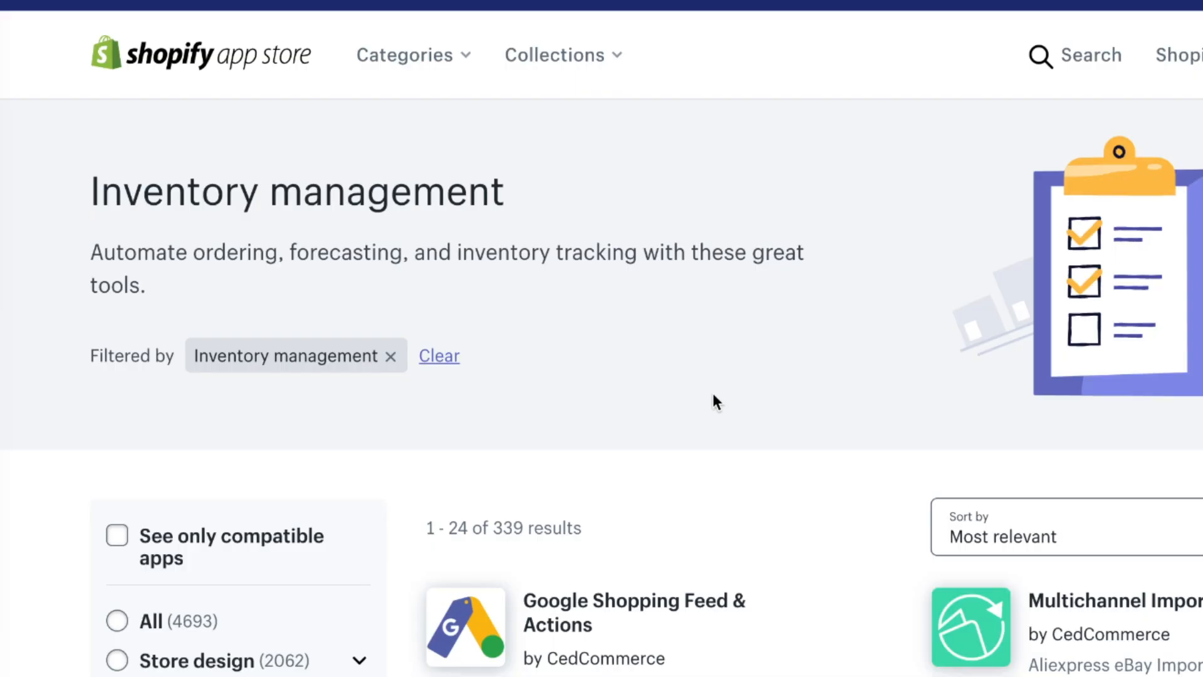
# Look through the apps listed in the Inventory management category, checking their descriptions, ratings and pricing.
pyautogui.scroll(-7, 713, 393)
pyautogui.scroll(-2, 775, 229)
pyautogui.scroll(-2, 777, 231)
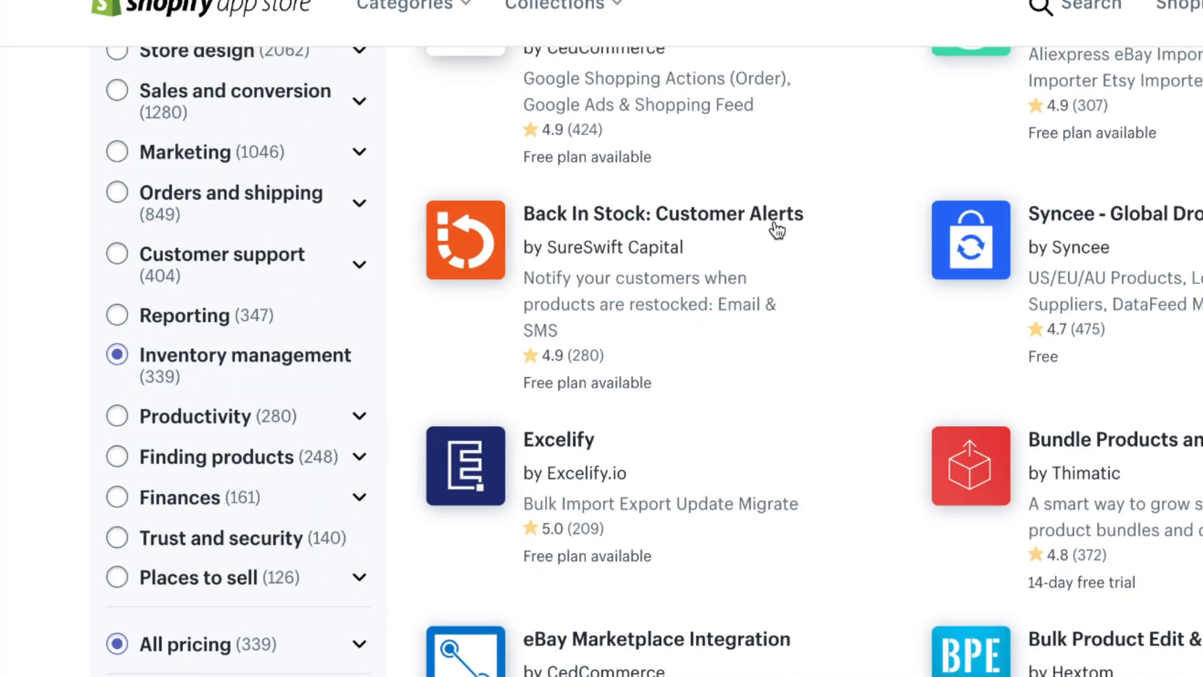
pyautogui.scroll(-4, 777, 231)
pyautogui.scroll(-1, 778, 231)
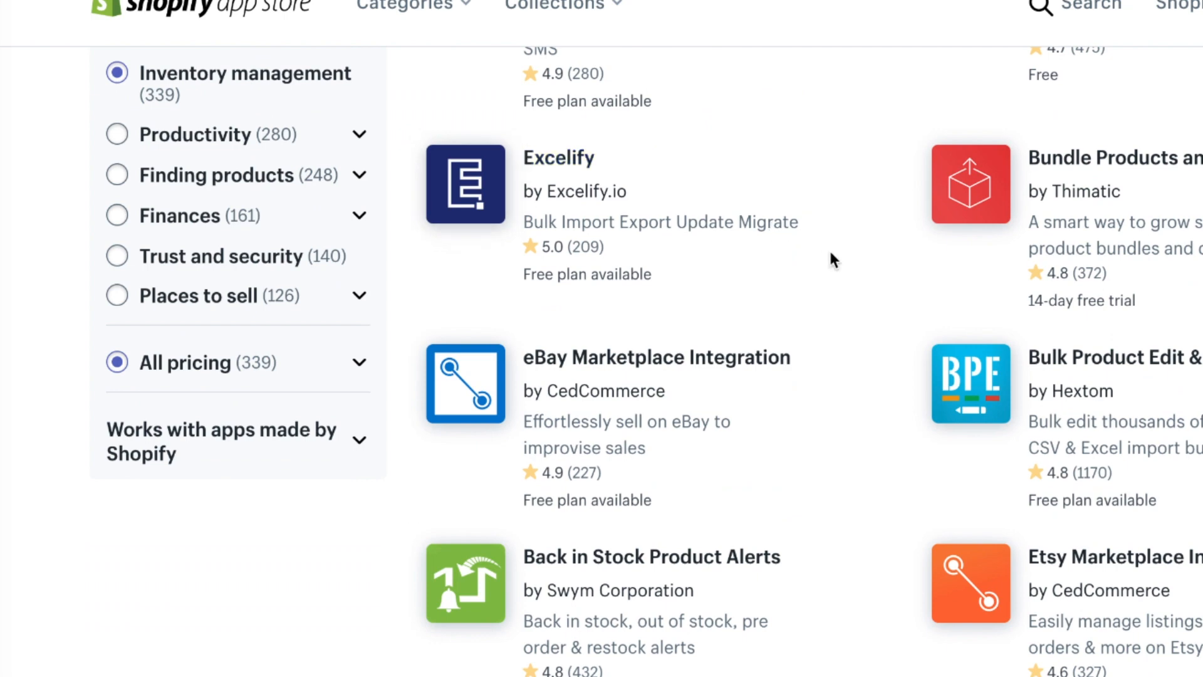
pyautogui.scroll(-5, 831, 254)
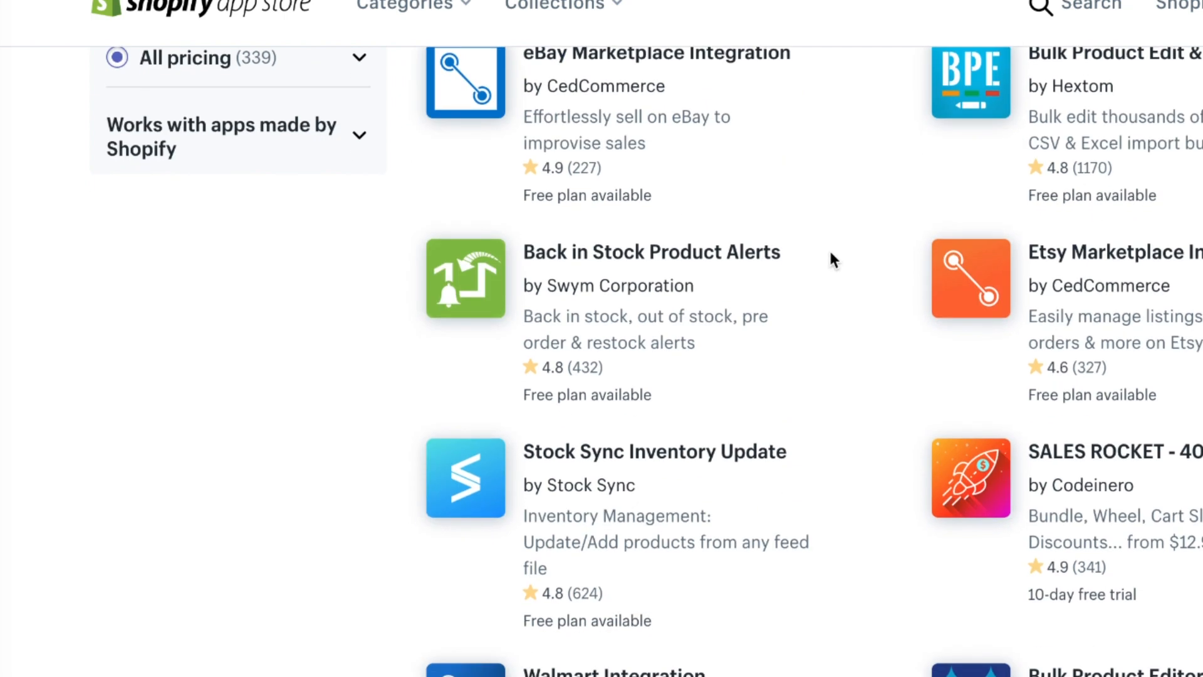
pyautogui.scroll(-4, 831, 254)
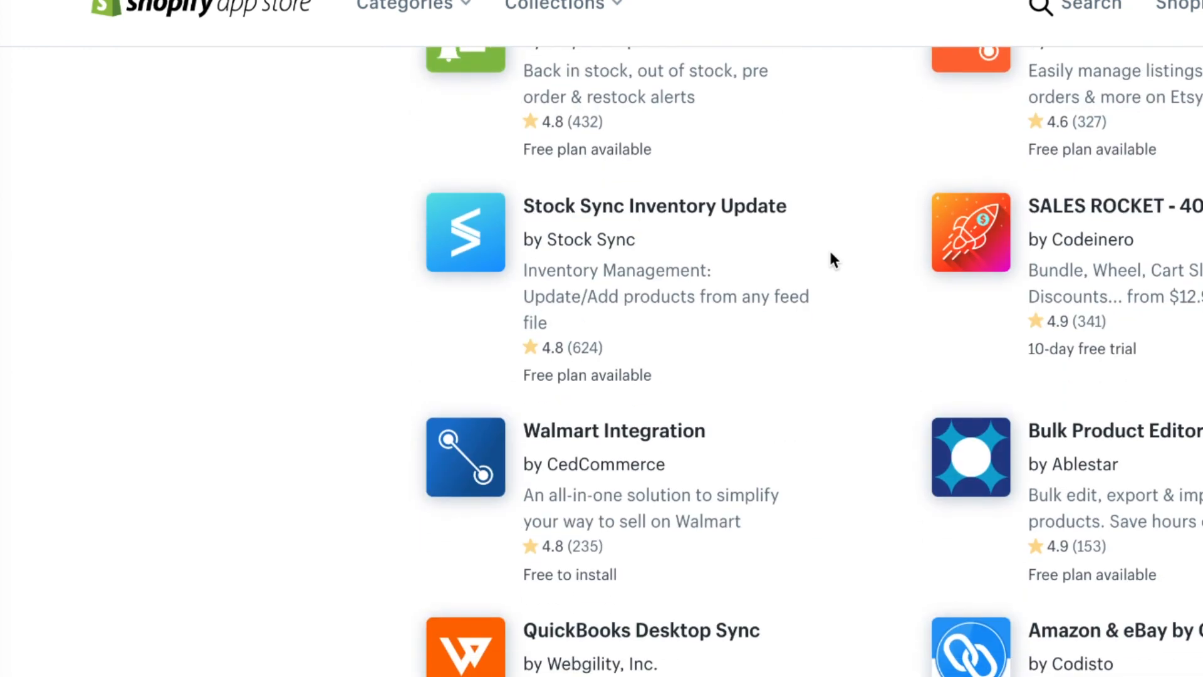
pyautogui.scroll(-3, 831, 257)
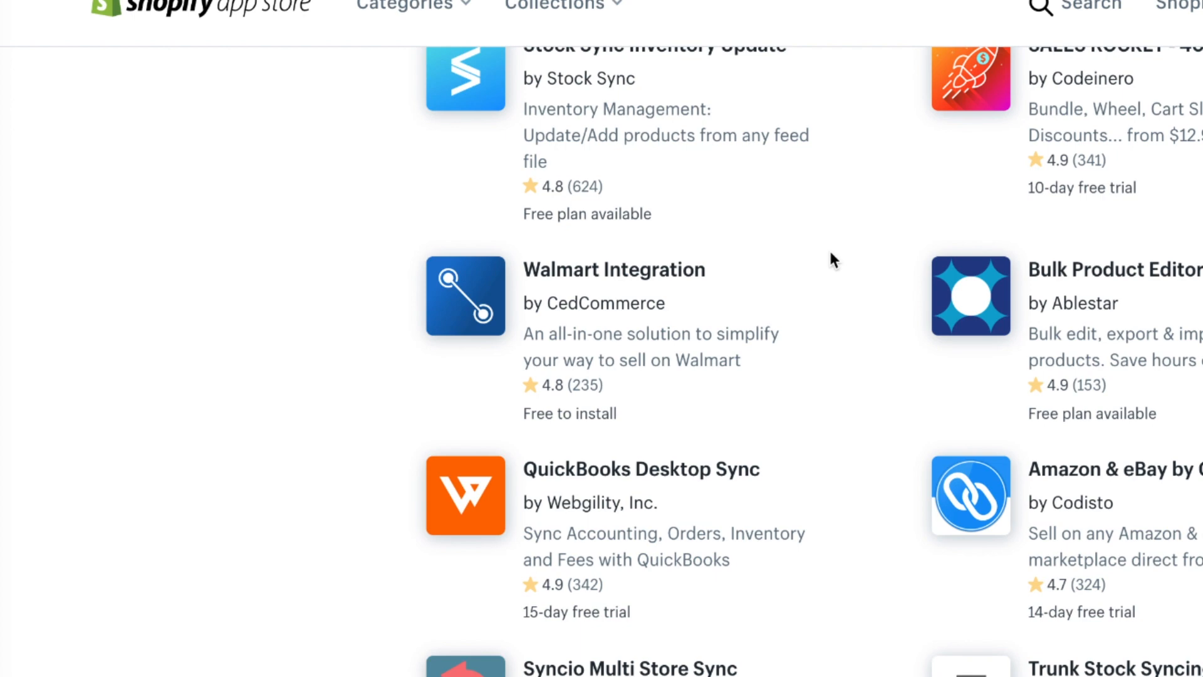
pyautogui.scroll(1, 831, 254)
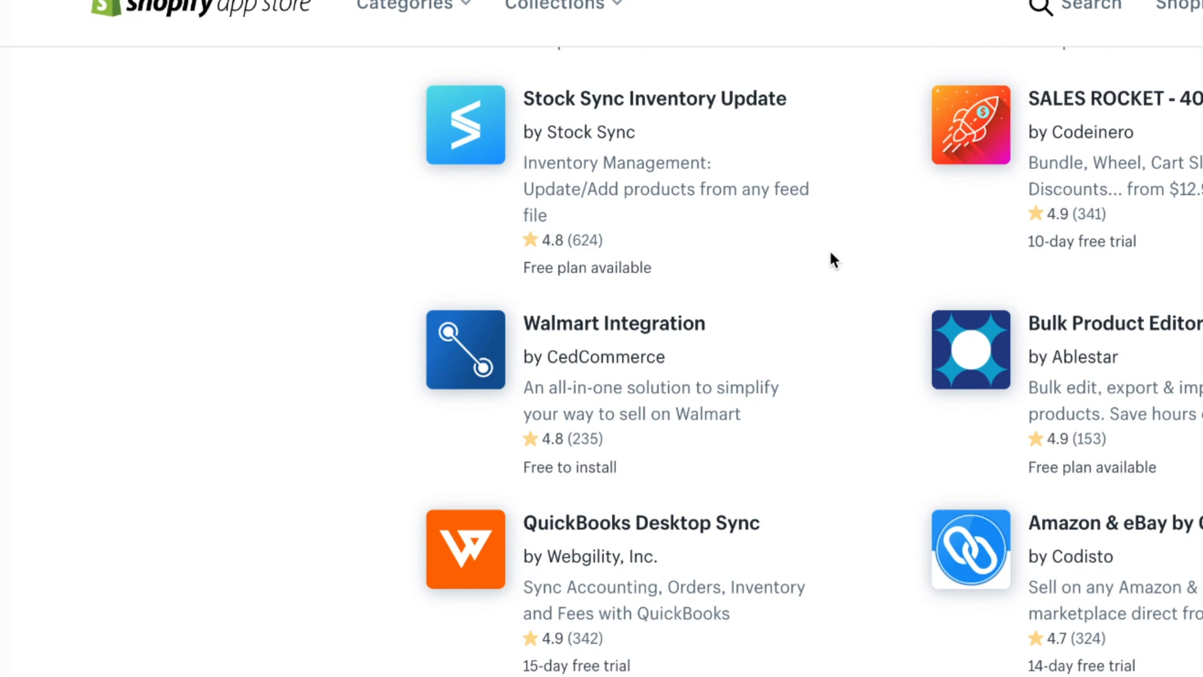
pyautogui.scroll(-5, 830, 248)
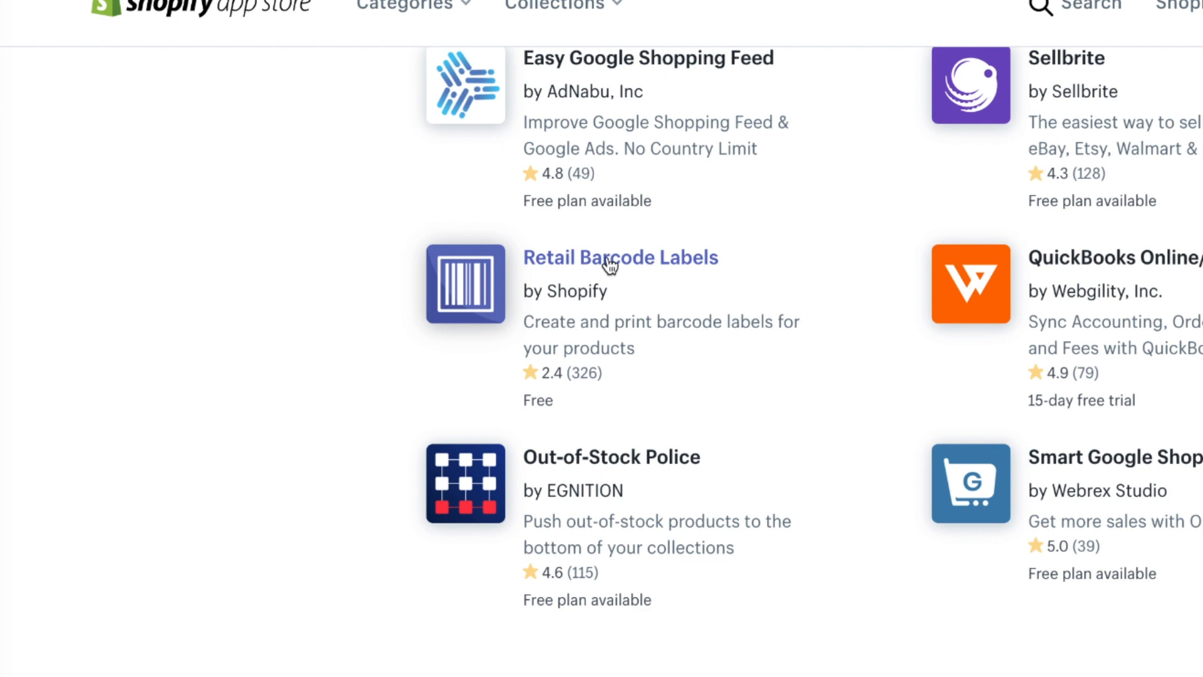